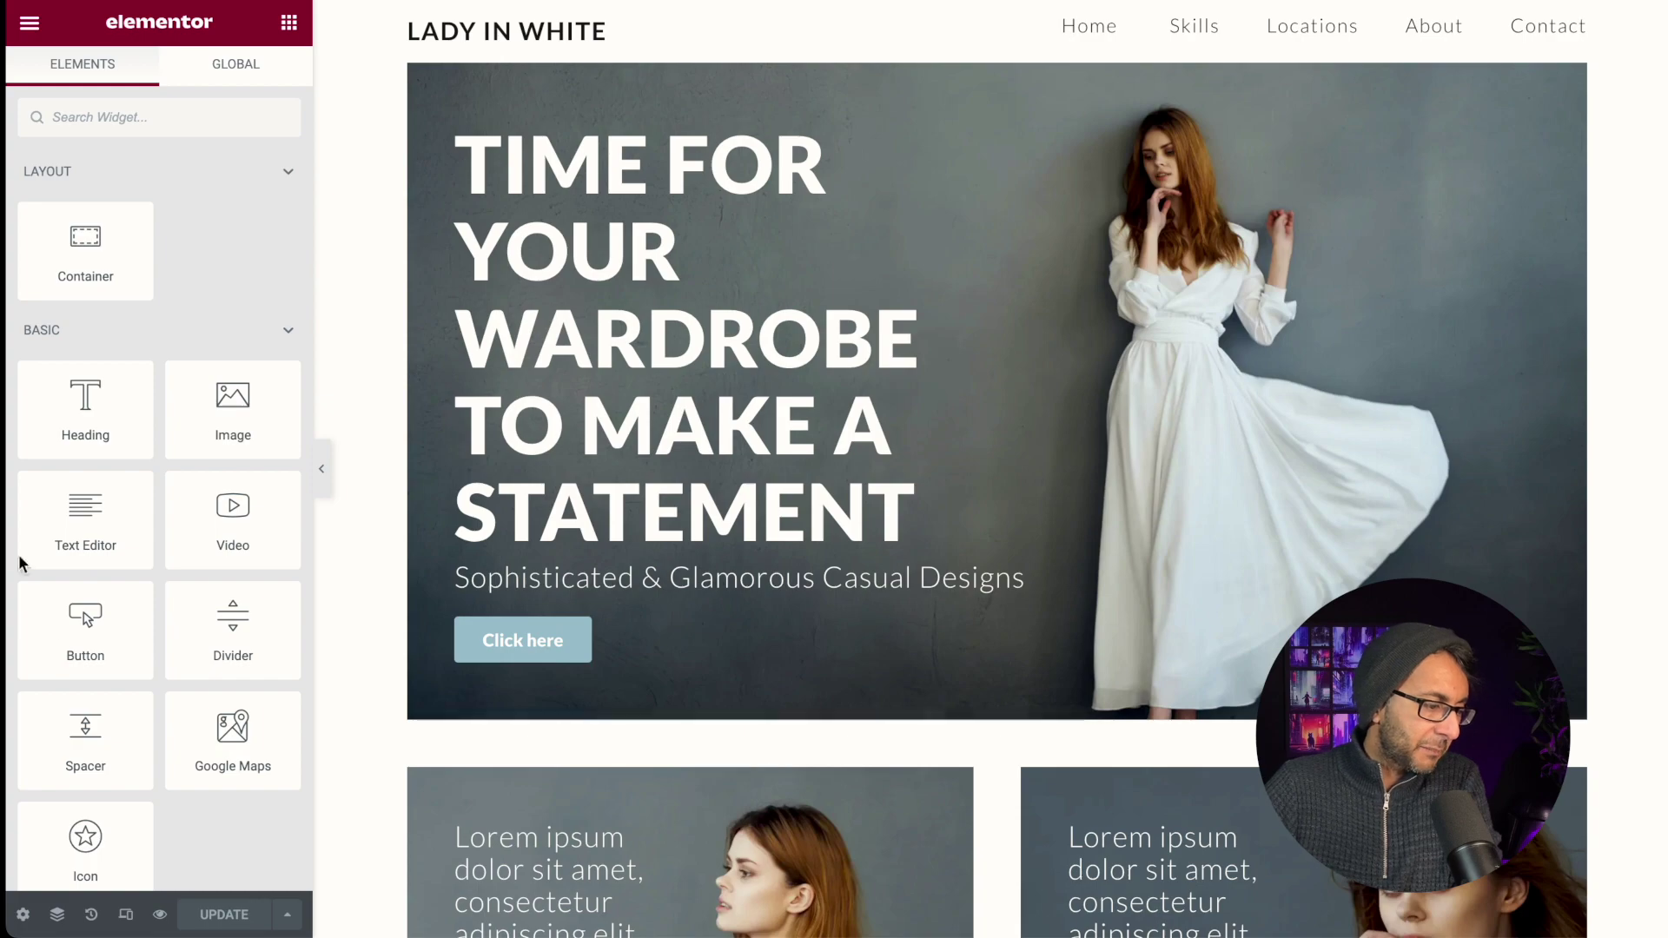
- Preview the Lady in White page as it looks live and scroll through it
{"action": "left_click", "coordinate": [161, 917]}
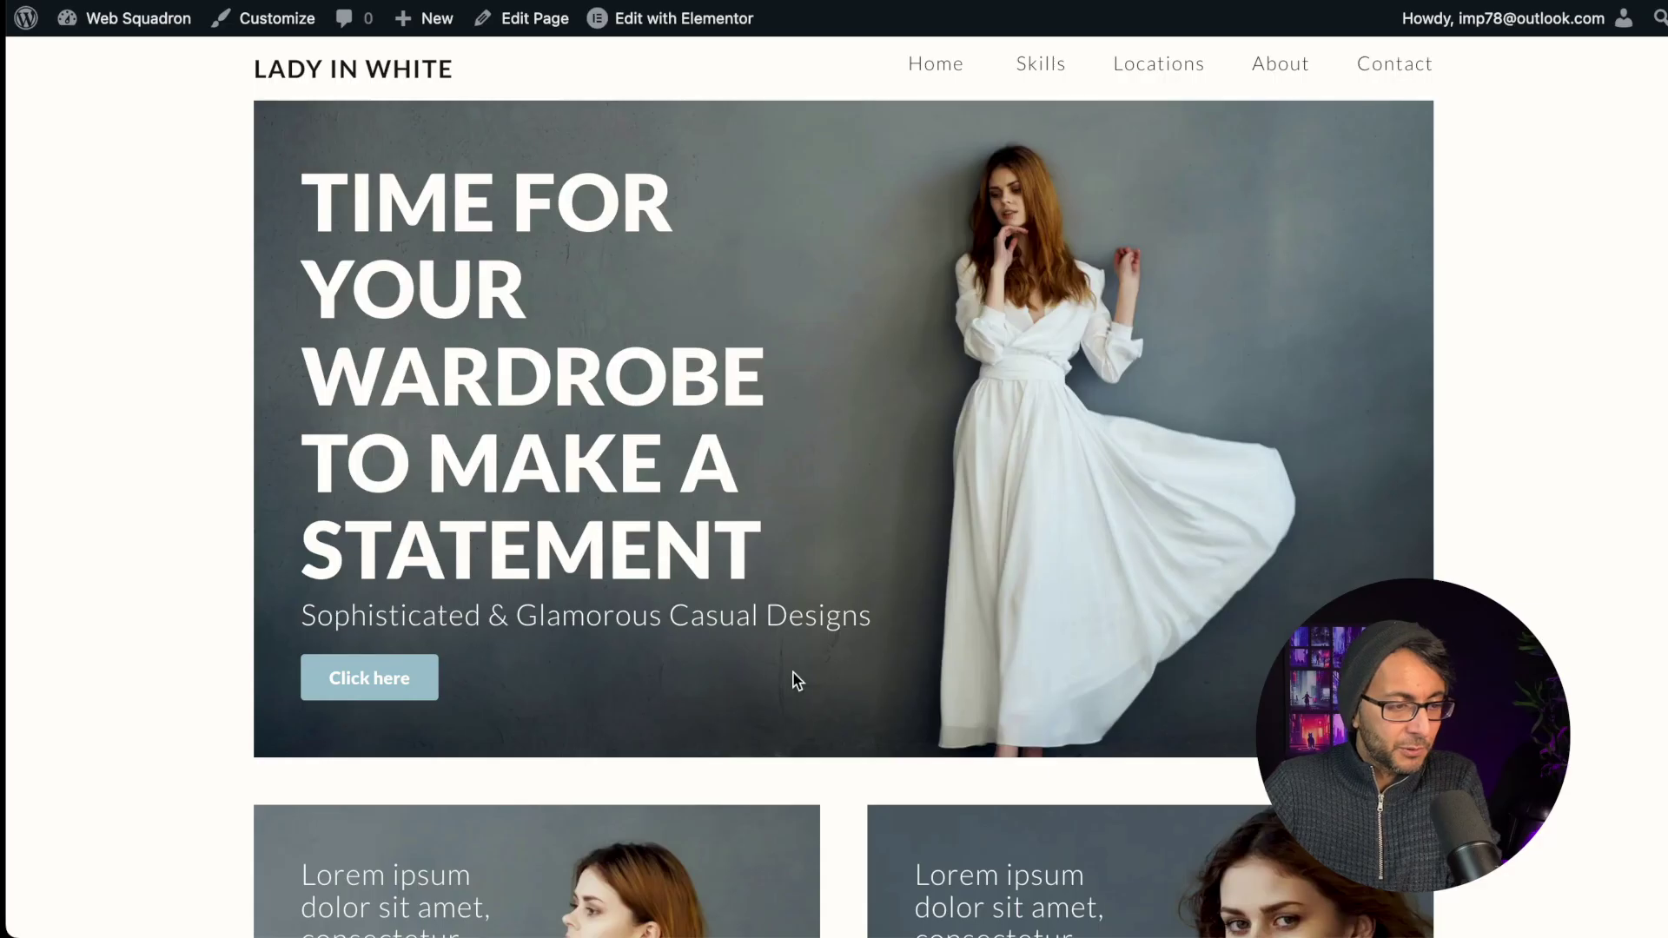
{"action": "scroll", "coordinate": [843, 486], "scroll_direction": "down", "scroll_amount": 6}
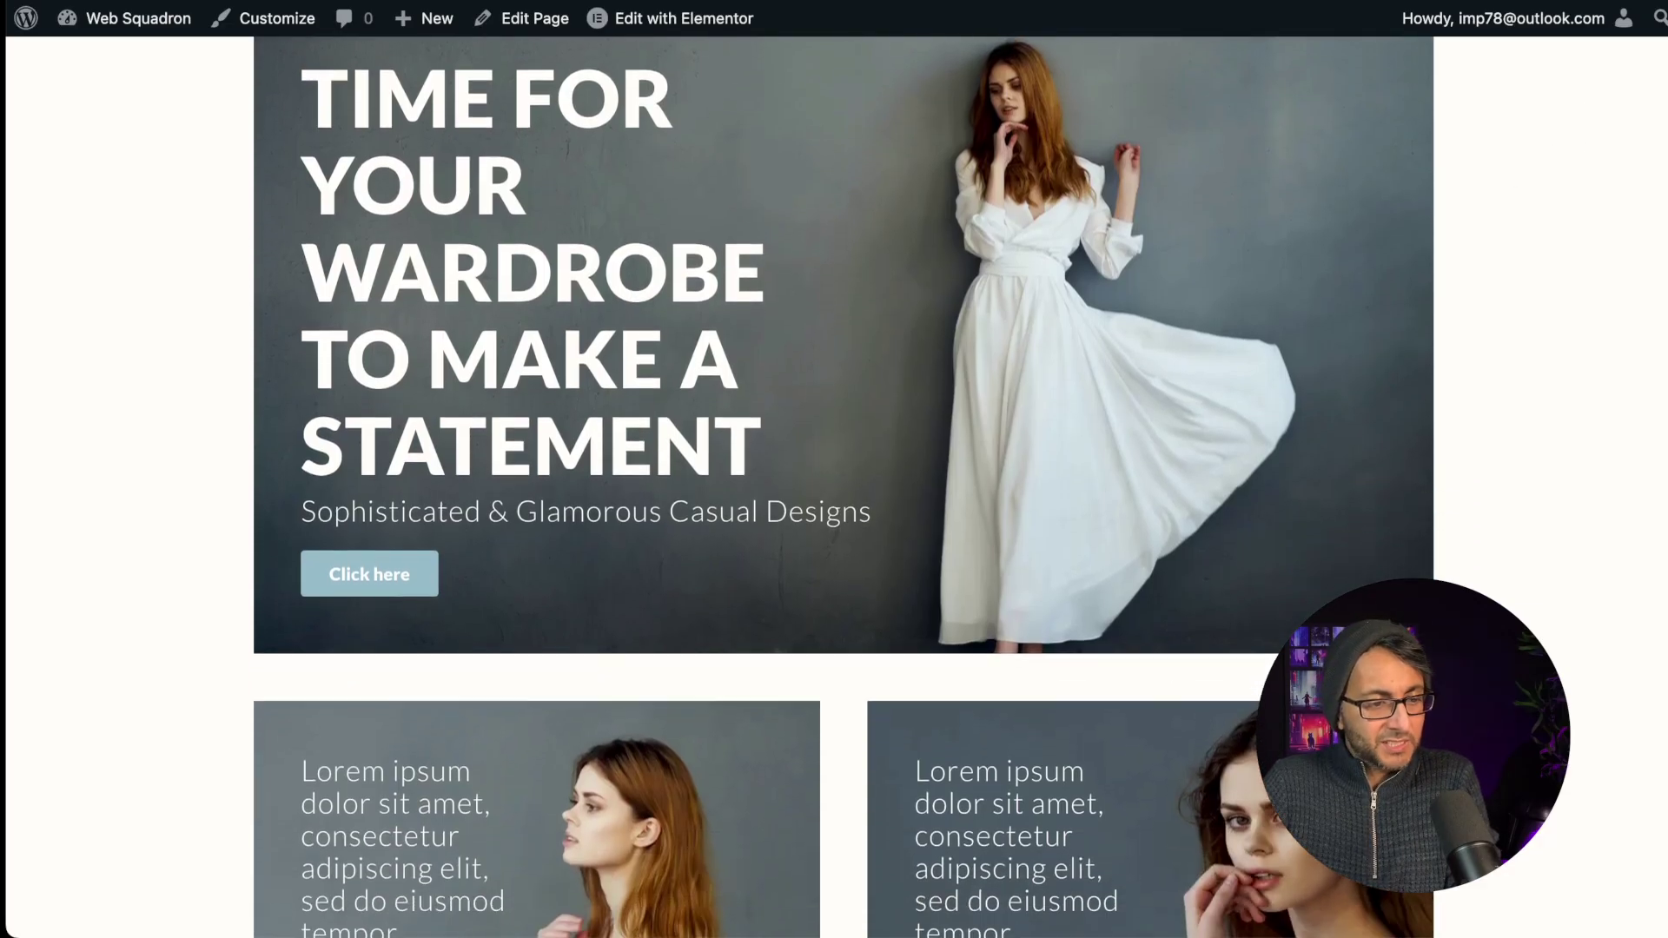
{"action": "scroll", "coordinate": [843, 486], "scroll_direction": "down", "scroll_amount": 10}
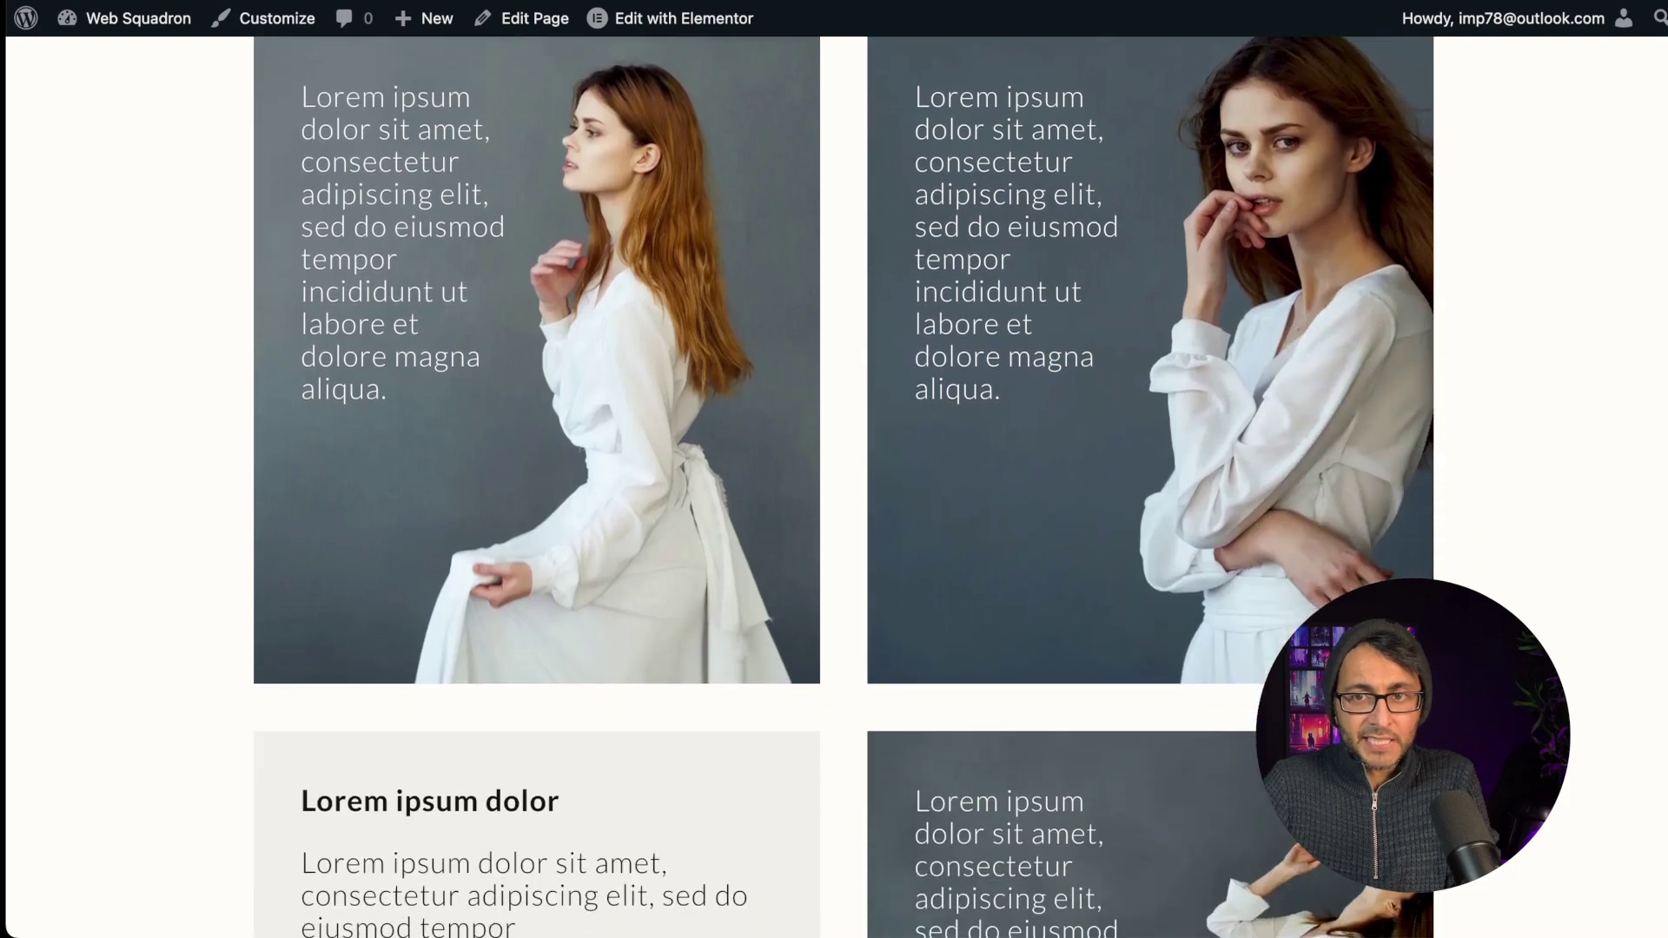
{"action": "scroll", "coordinate": [843, 487], "scroll_direction": "down", "scroll_amount": 7}
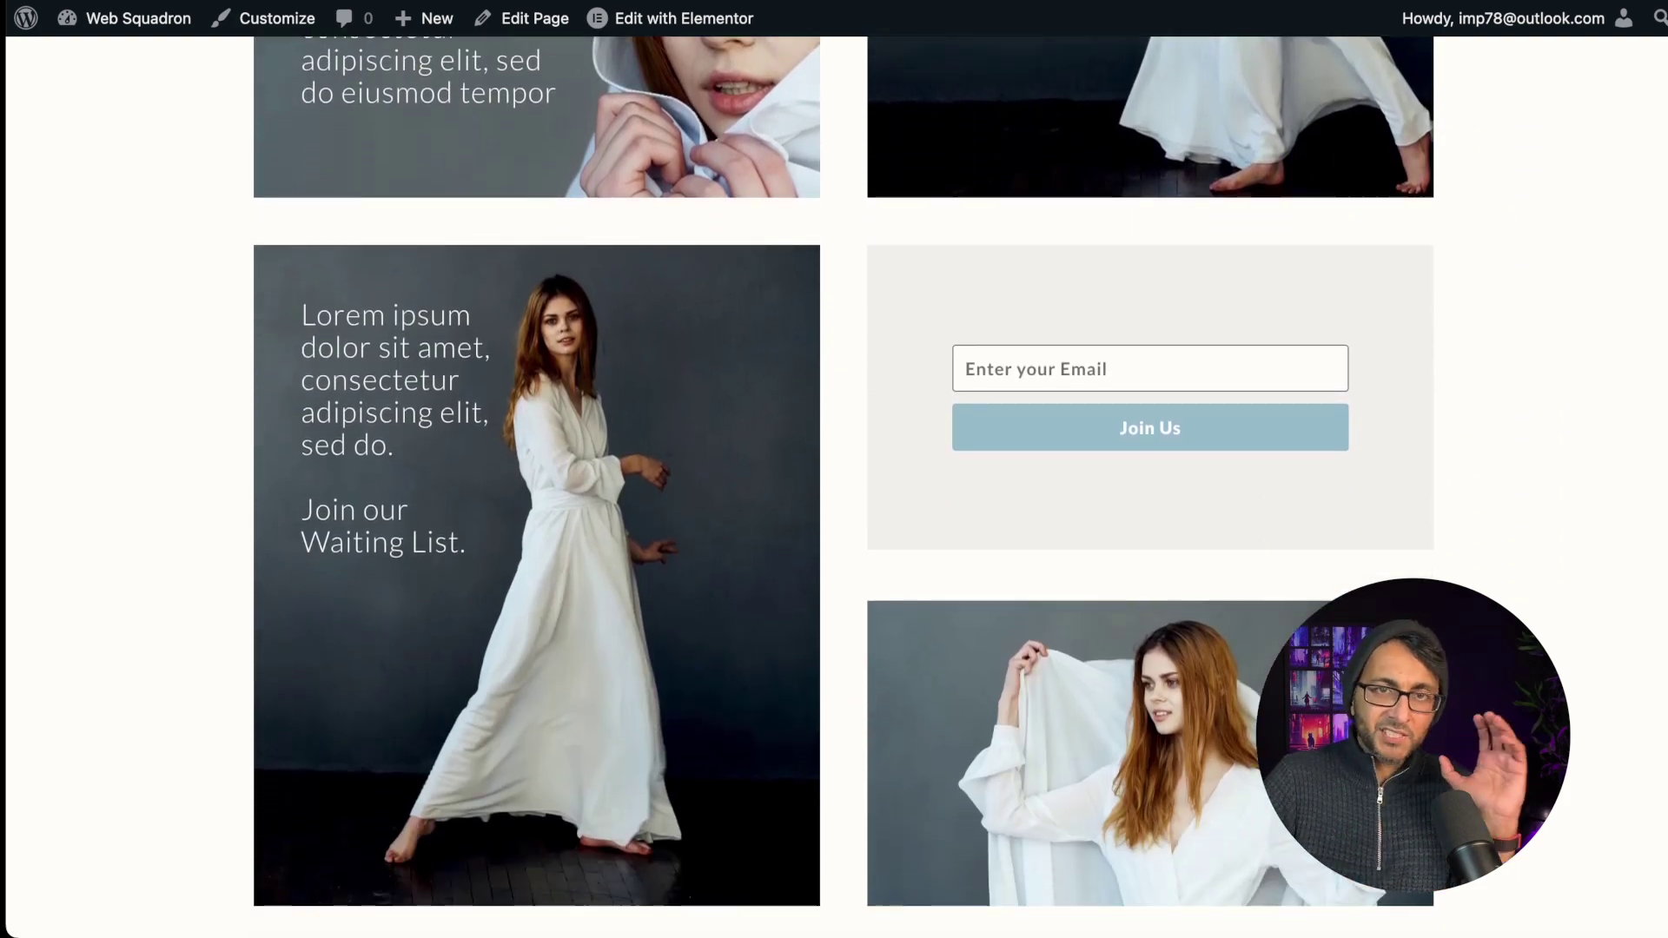
{"action": "scroll", "coordinate": [843, 486], "scroll_direction": "down", "scroll_amount": 1}
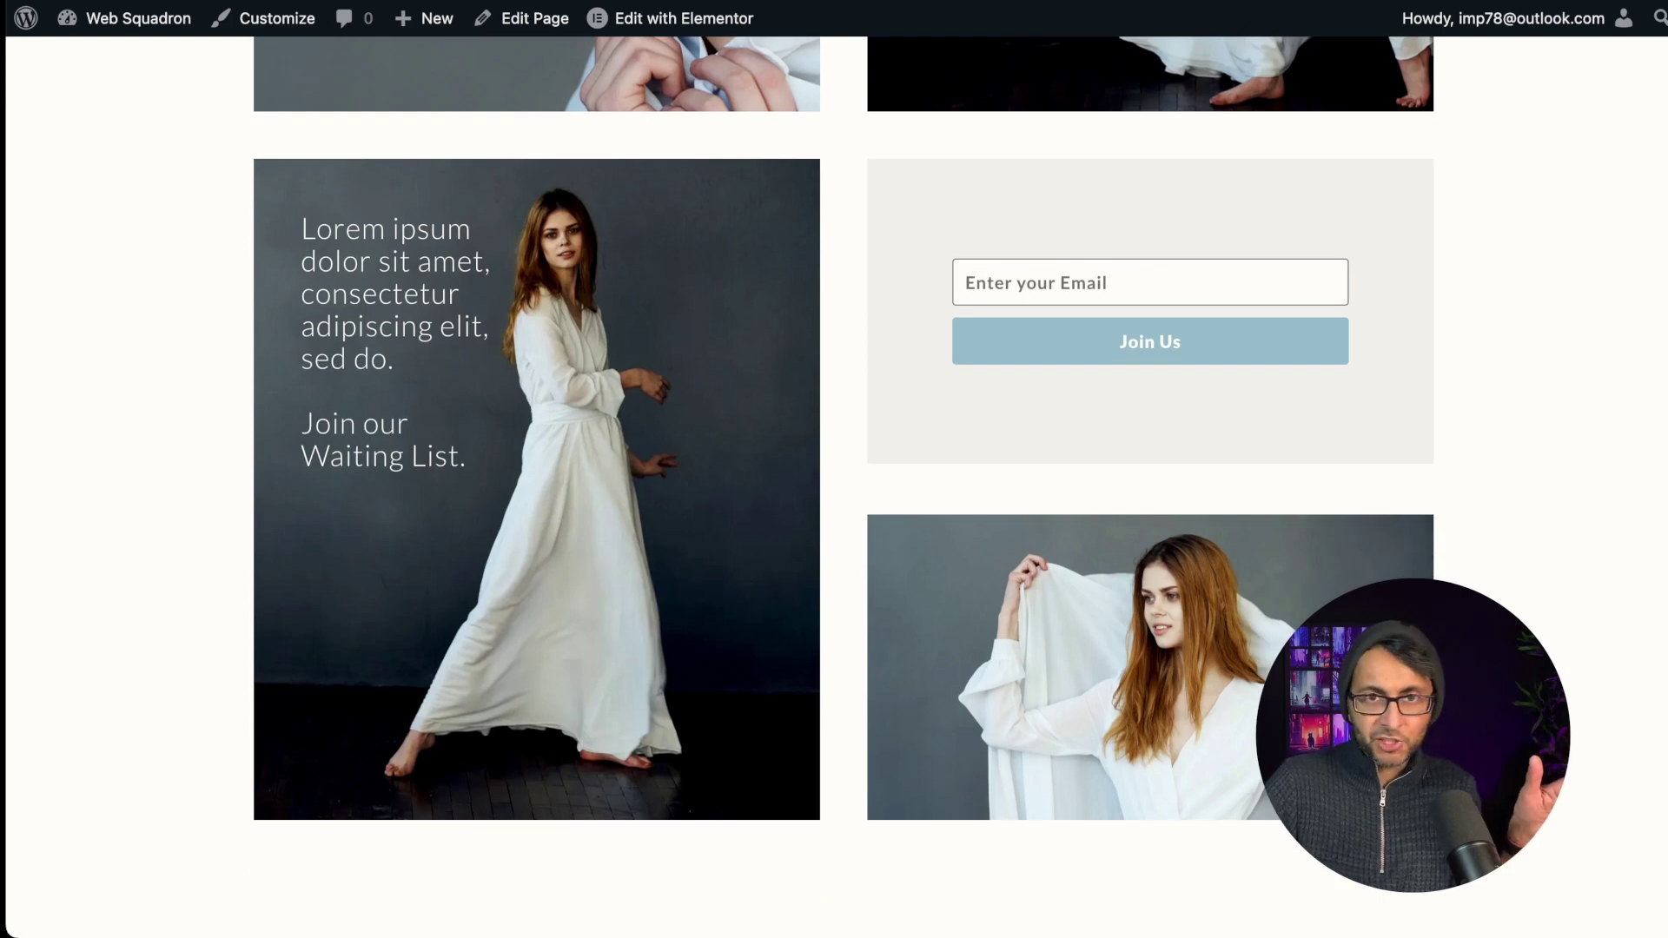
{"action": "scroll", "coordinate": [843, 486], "scroll_direction": "up", "scroll_amount": 10}
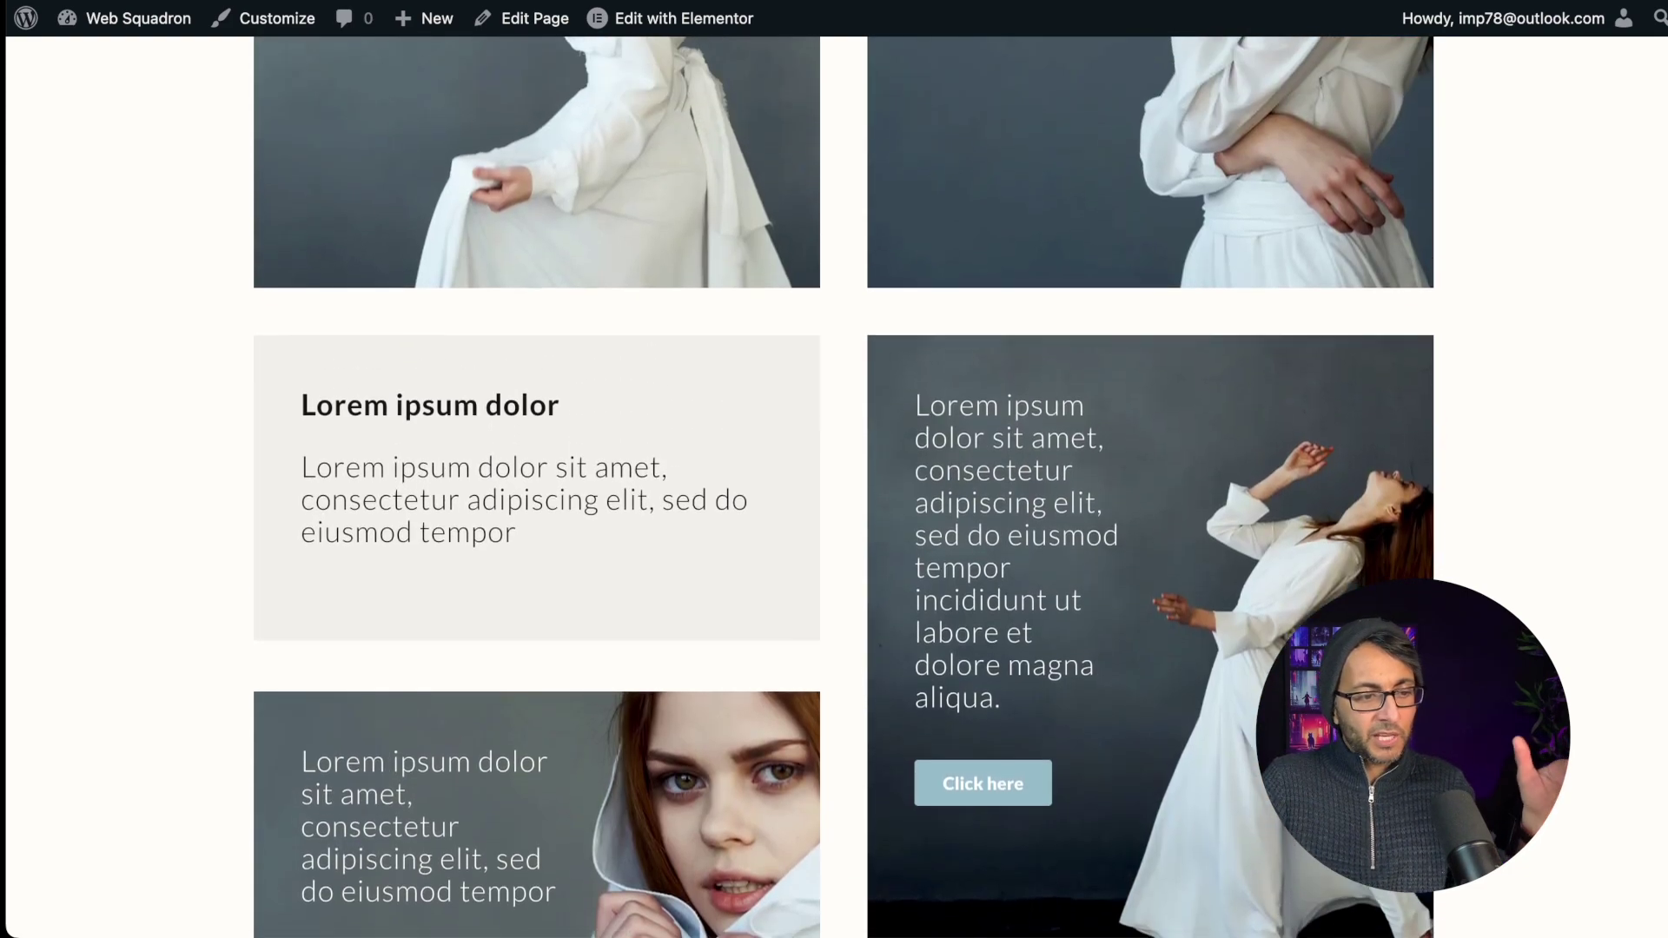
{"action": "scroll", "coordinate": [843, 486], "scroll_direction": "up", "scroll_amount": 10}
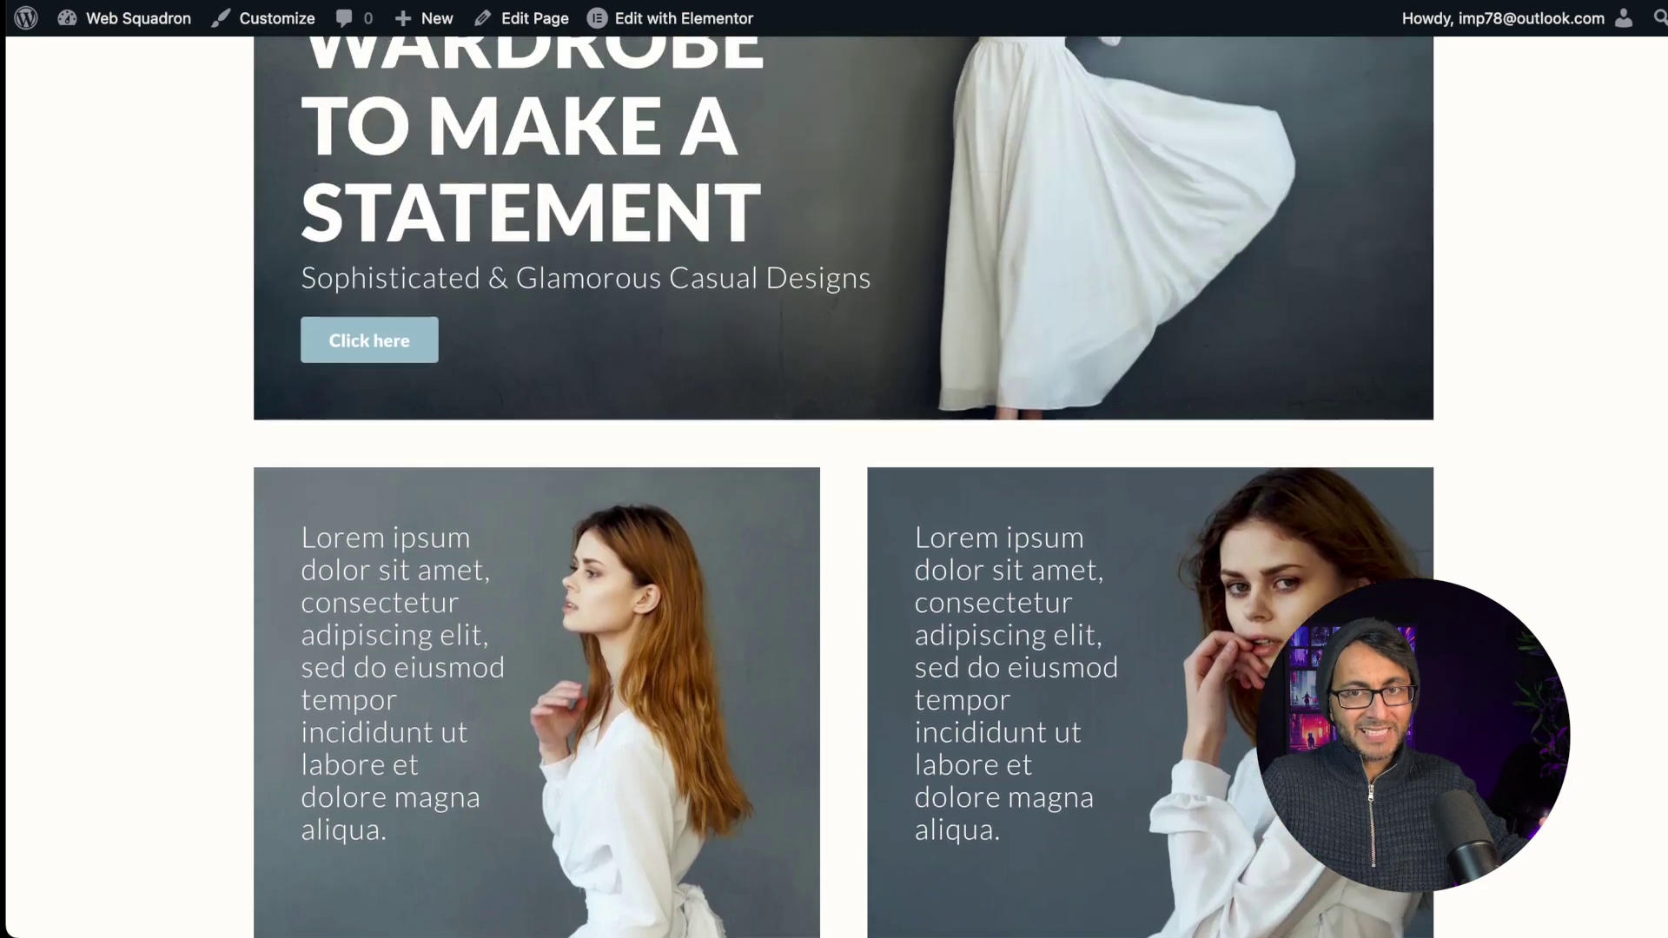
{"action": "scroll", "coordinate": [1458, 260], "scroll_direction": "up", "scroll_amount": 4}
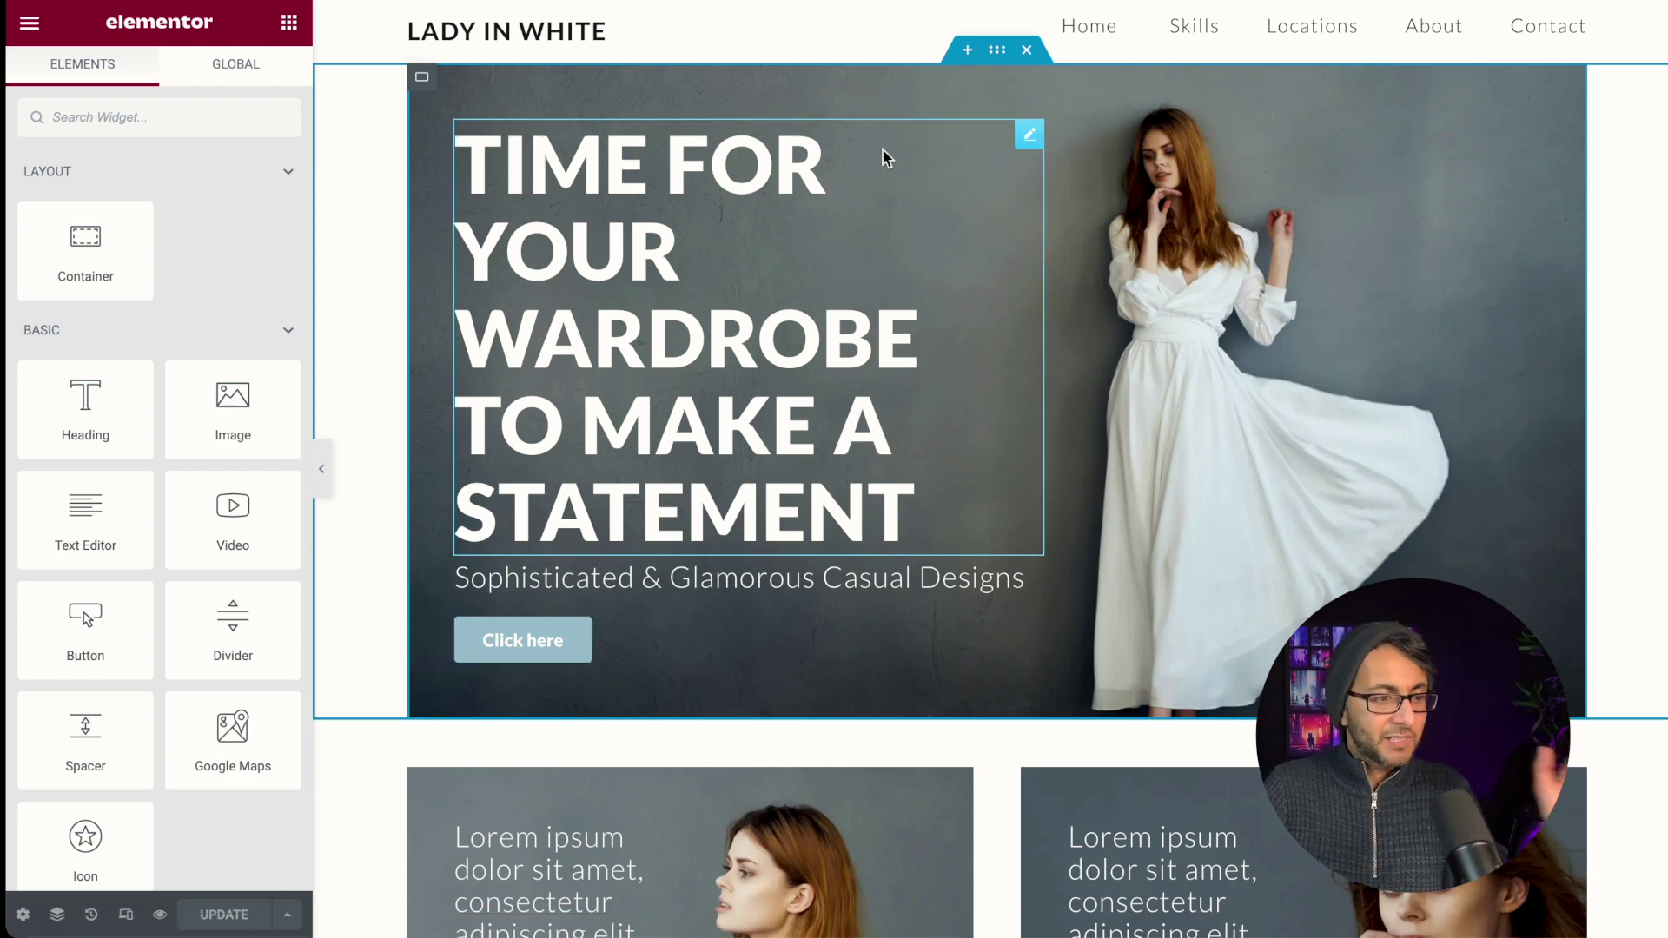
- Inspect the header container and nav menu text settings, ending on the header container
{"action": "left_click", "coordinate": [996, 19]}
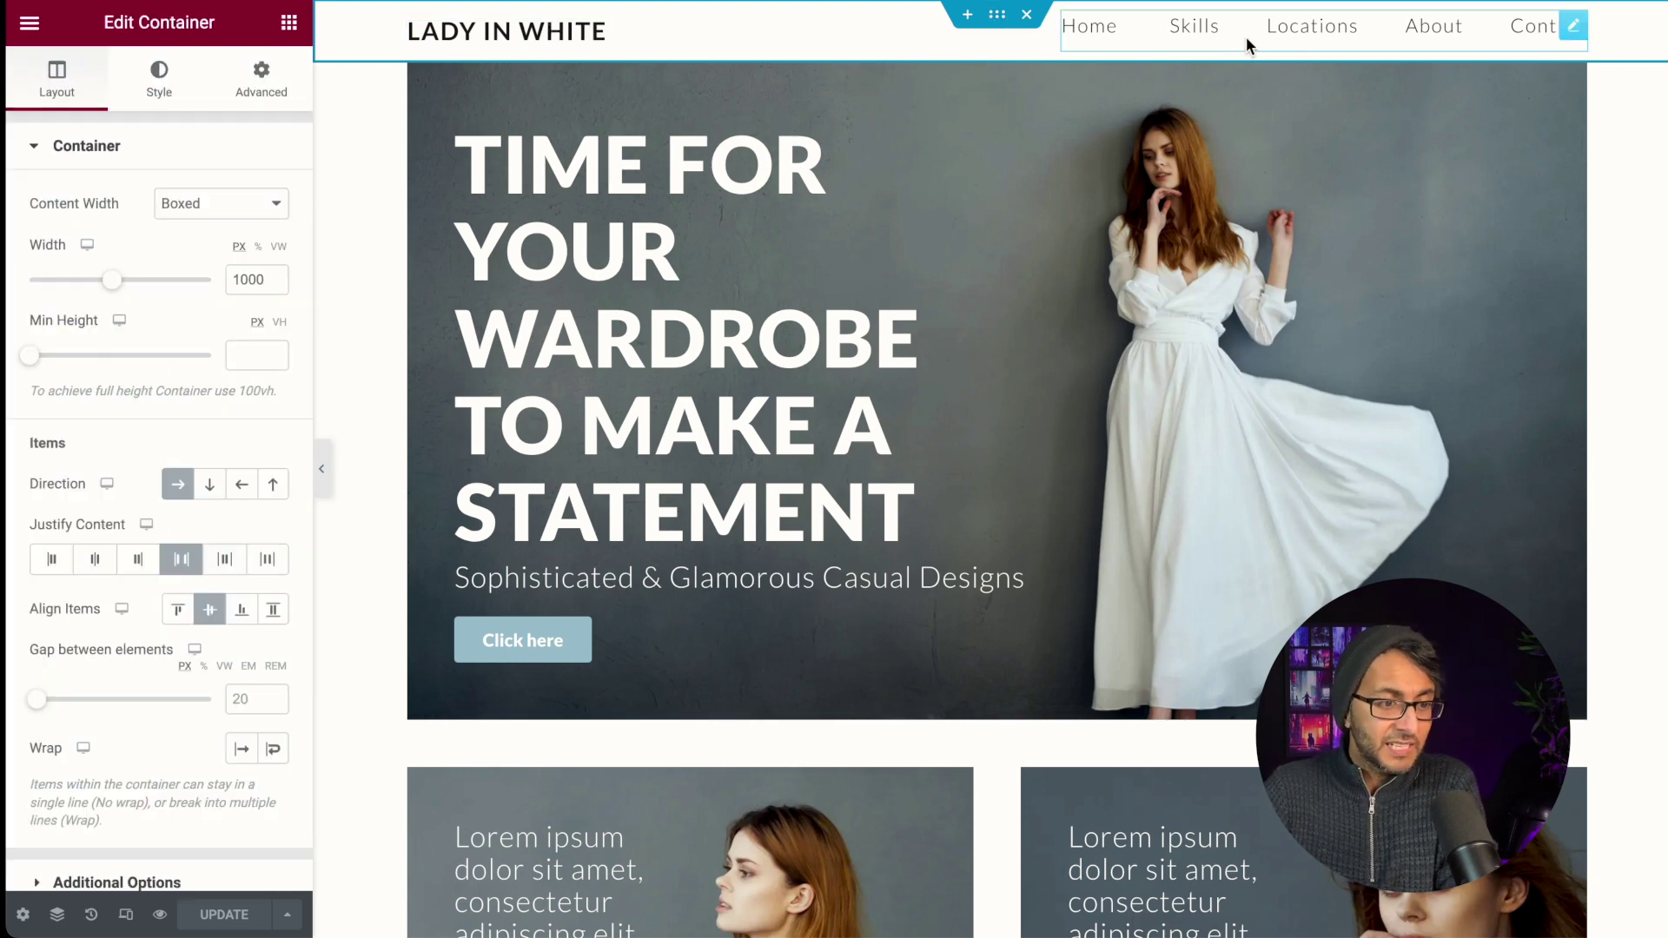
{"action": "left_click", "coordinate": [1567, 35]}
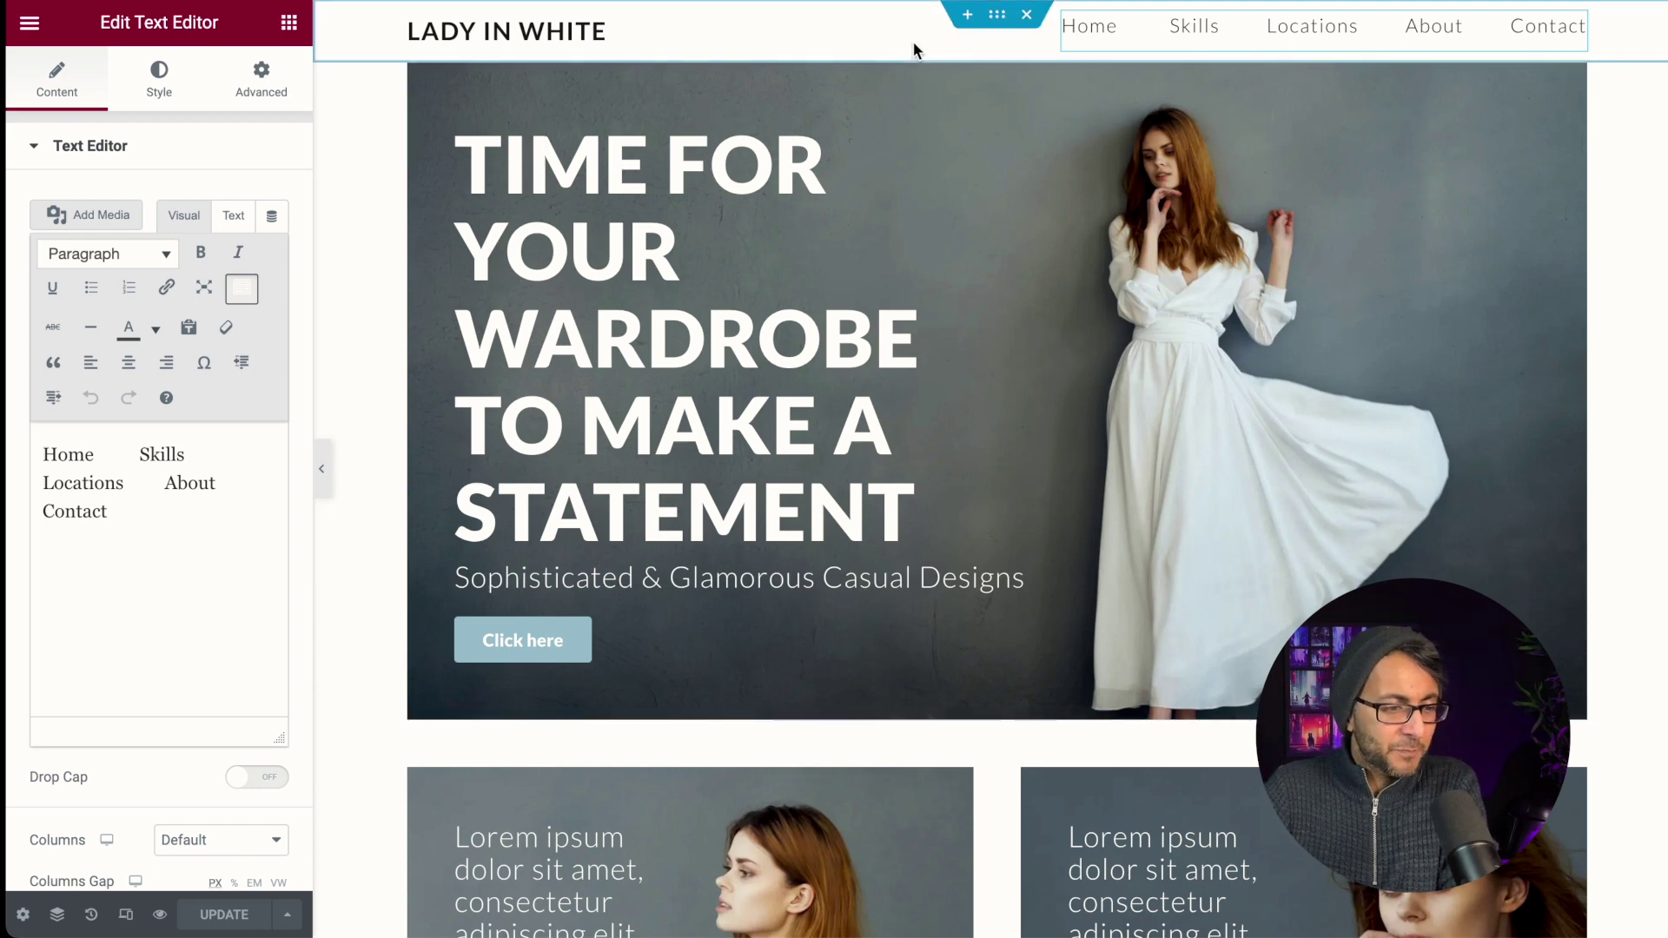
{"action": "left_click", "coordinate": [1000, 17]}
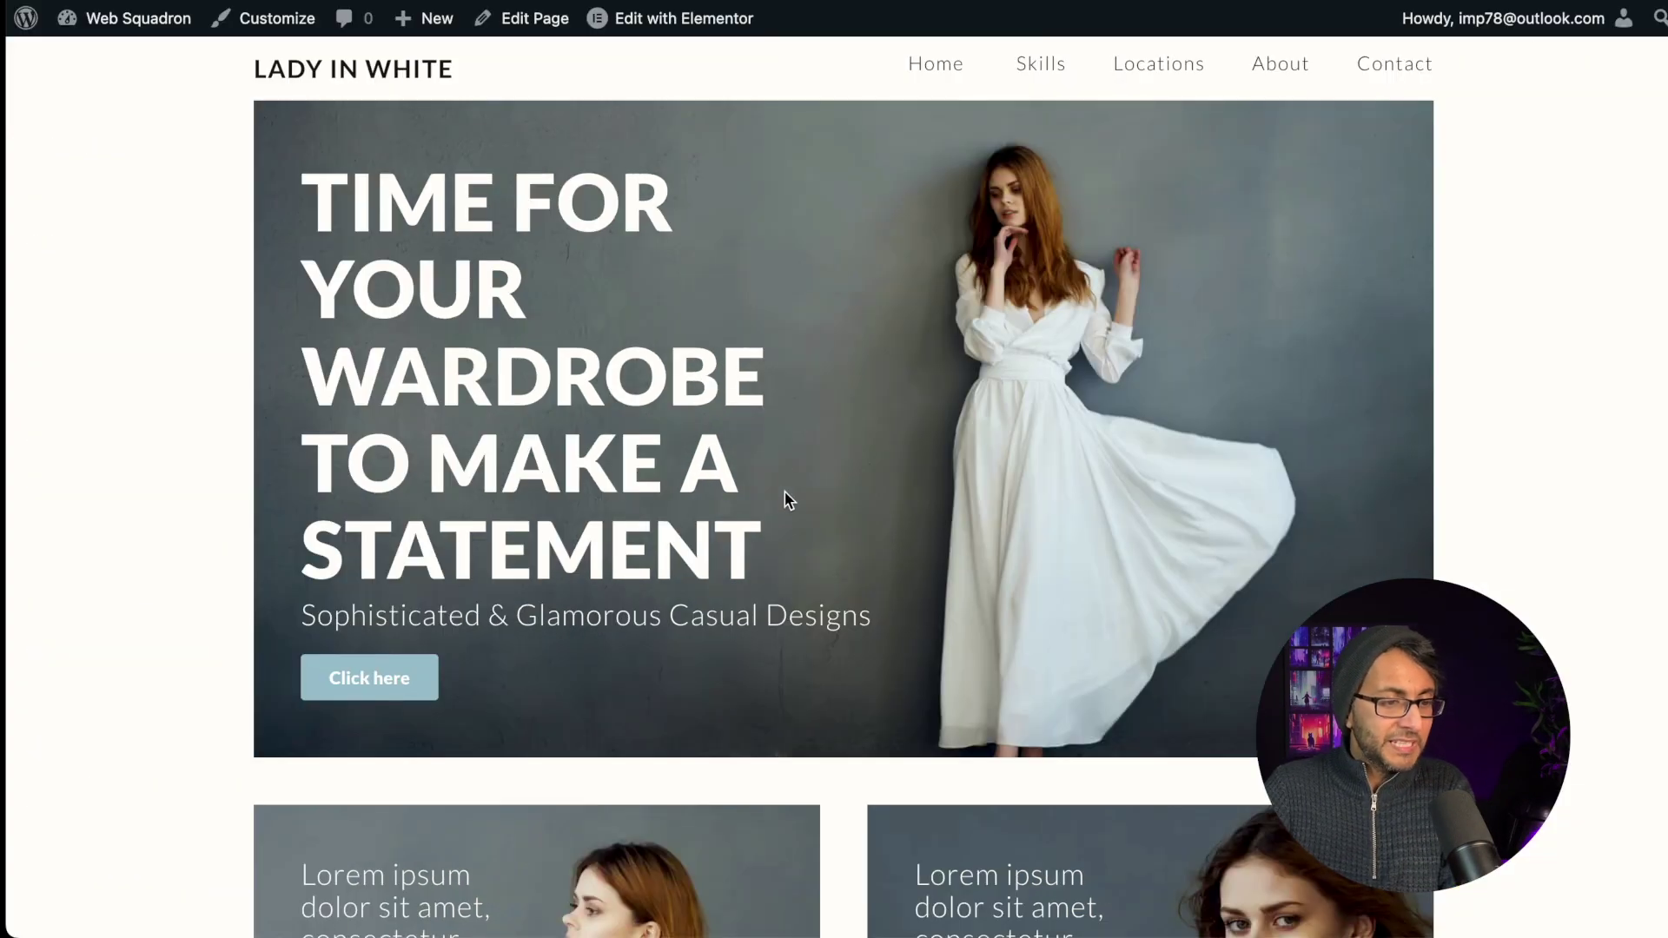
- Scroll through the live landing page before returning to the editor
{"action": "scroll", "coordinate": [784, 492], "scroll_direction": "down", "scroll_amount": 5}
{"action": "scroll", "coordinate": [840, 582], "scroll_direction": "down", "scroll_amount": 3}
{"action": "scroll", "coordinate": [840, 583], "scroll_direction": "up", "scroll_amount": 8}
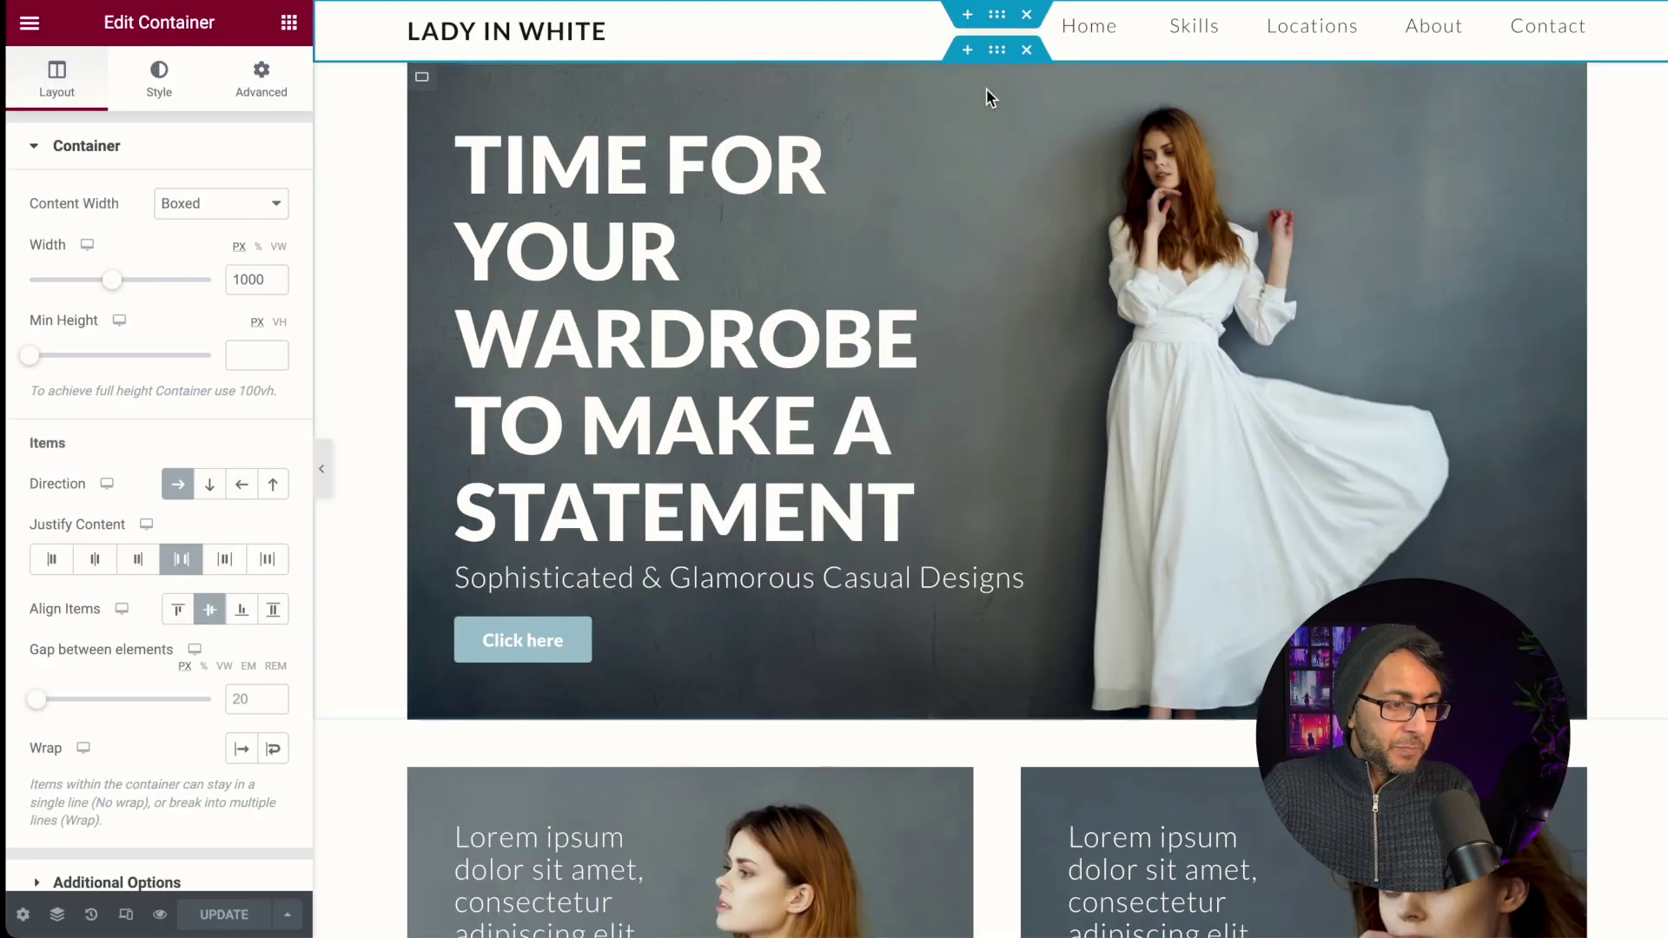
- Check the hero container's dress photo background (Top Center, Scroll, No-repeat, Cover), then return to Layout
{"action": "left_click", "coordinate": [997, 50]}
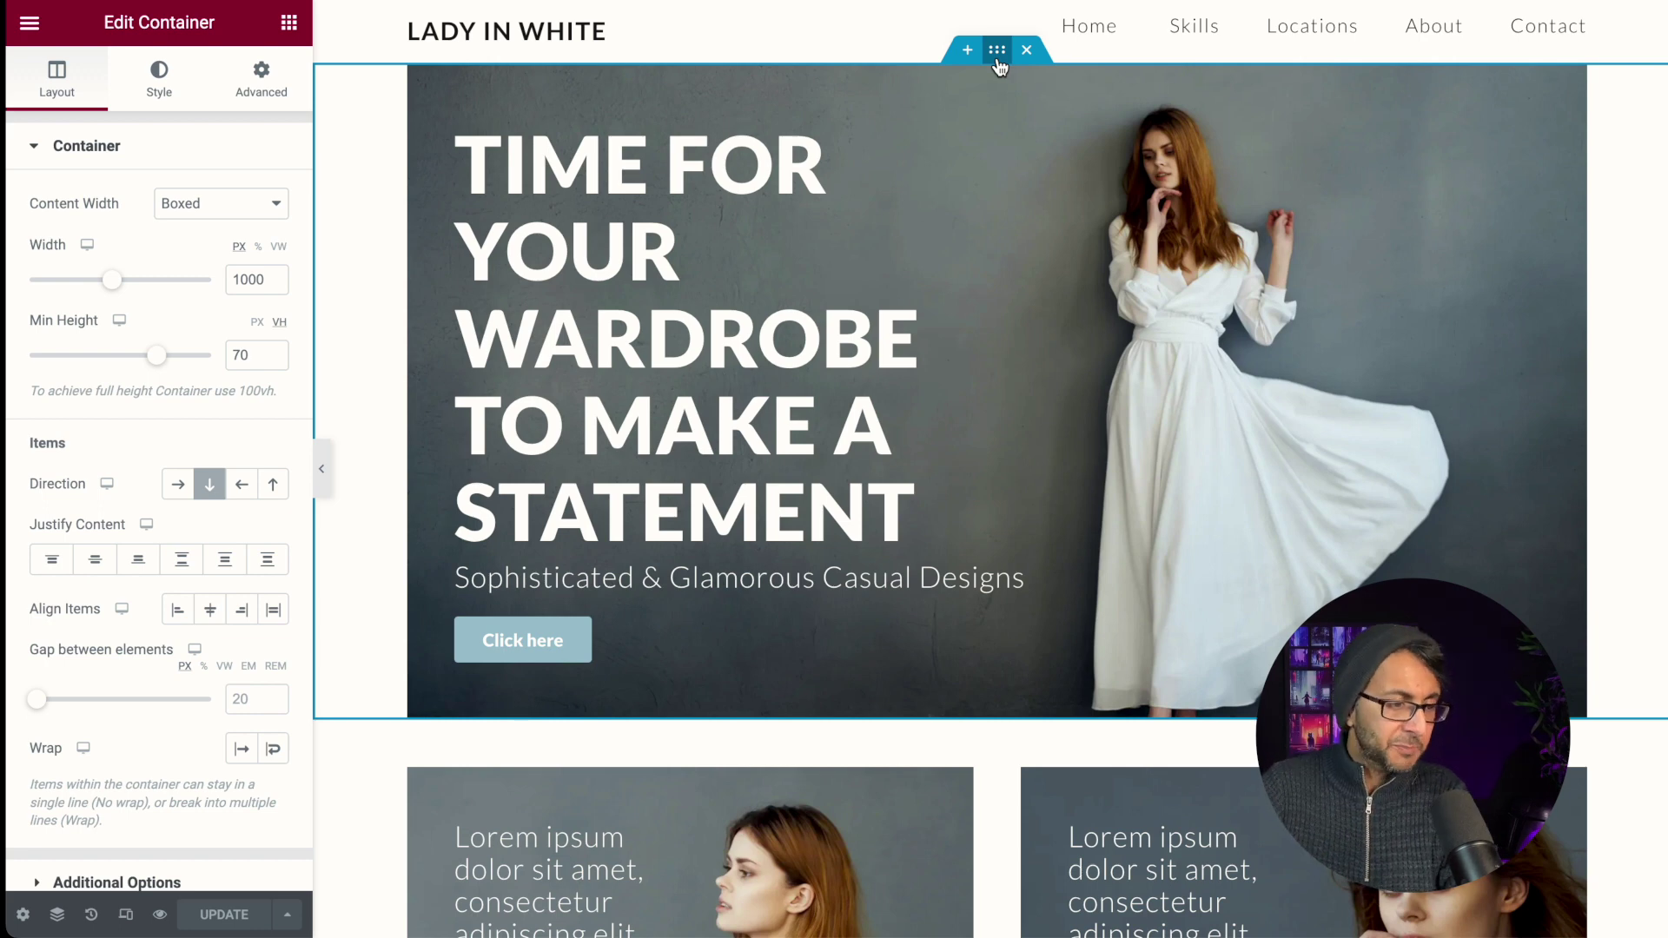
{"action": "left_click", "coordinate": [423, 81]}
{"action": "left_click", "coordinate": [159, 82]}
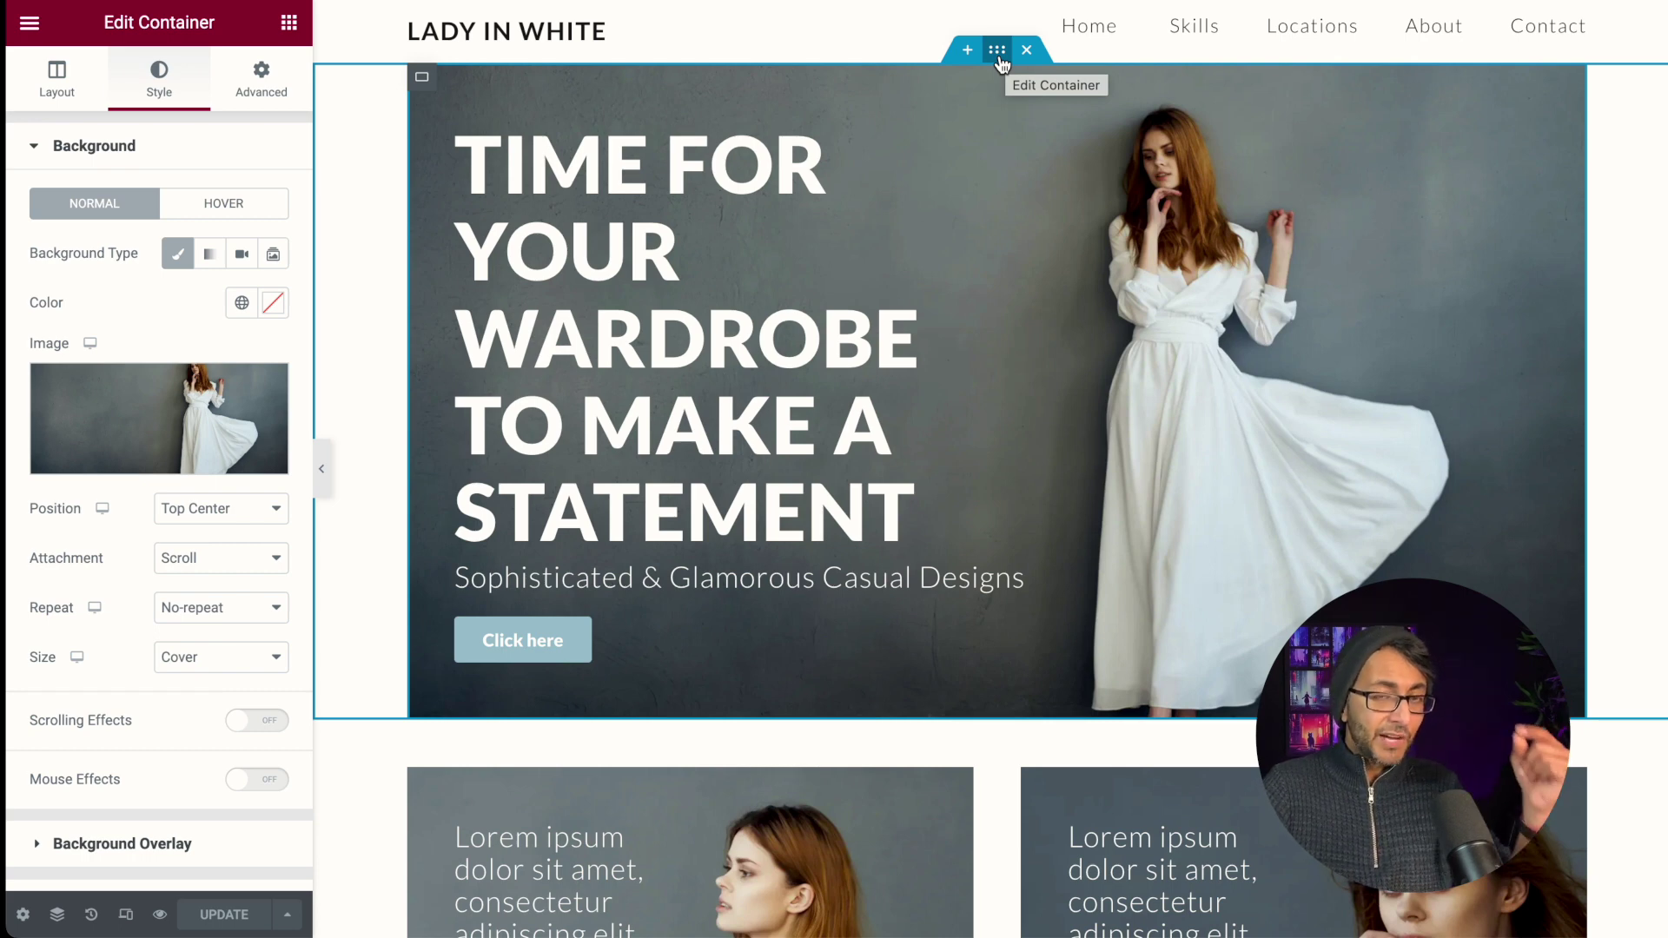
{"action": "left_click", "coordinate": [59, 87]}
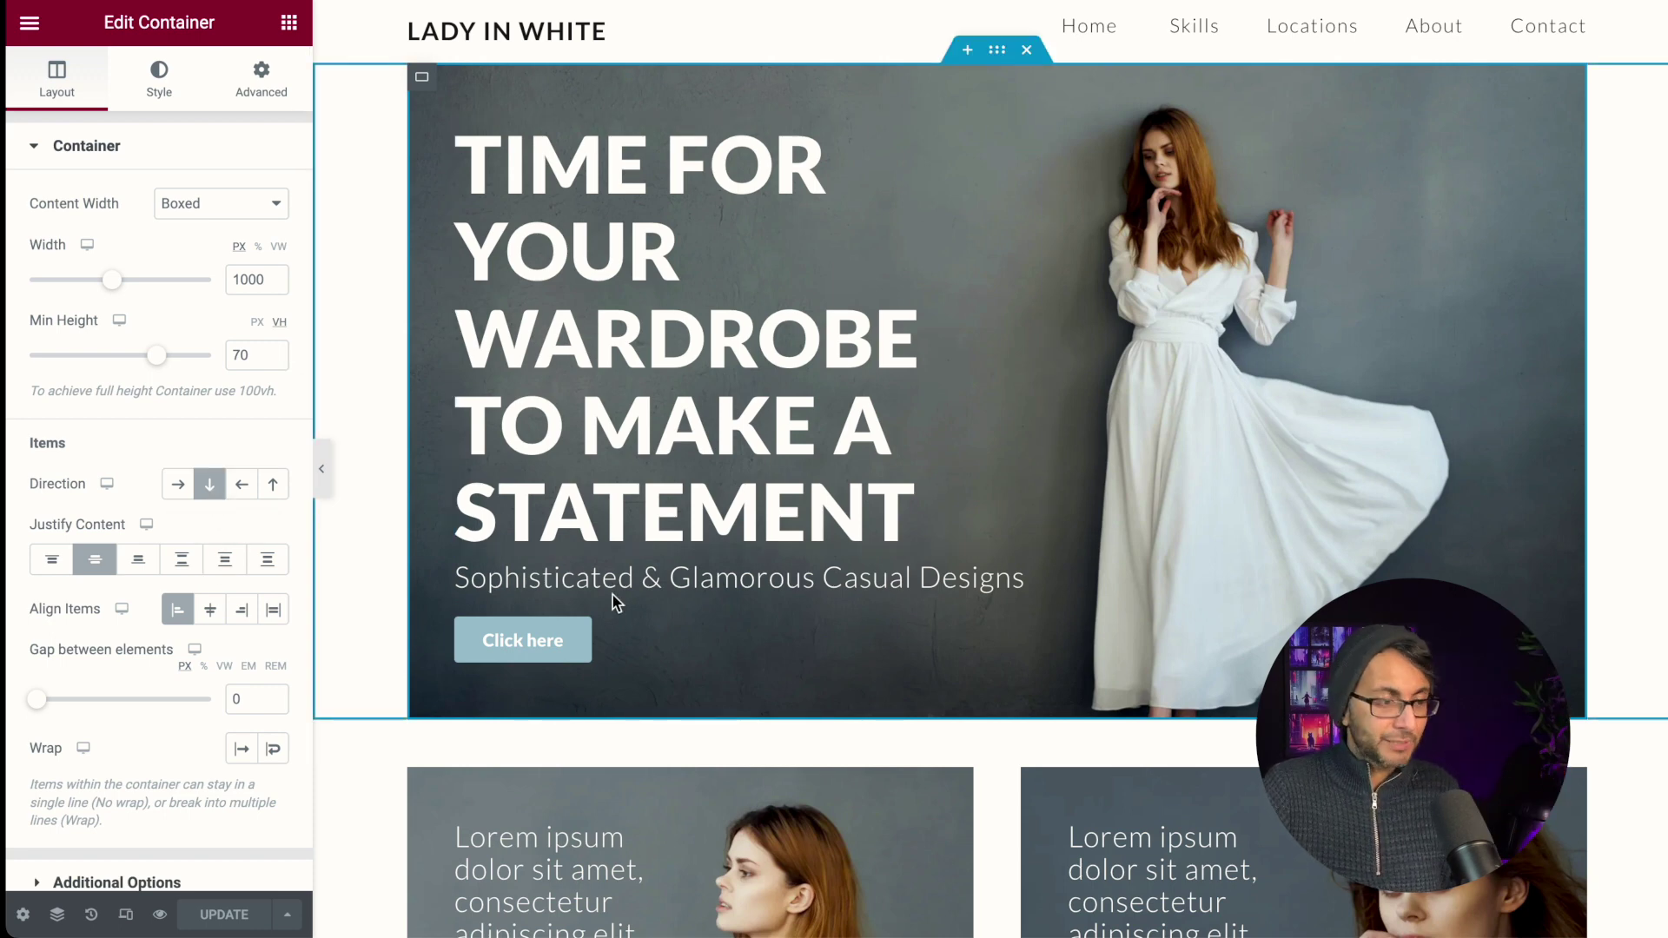
- Check the subtitle and Click here button, then open the 'Time for your wardrobe to make a statement' heading
{"action": "left_click", "coordinate": [649, 369]}
{"action": "left_click", "coordinate": [659, 578]}
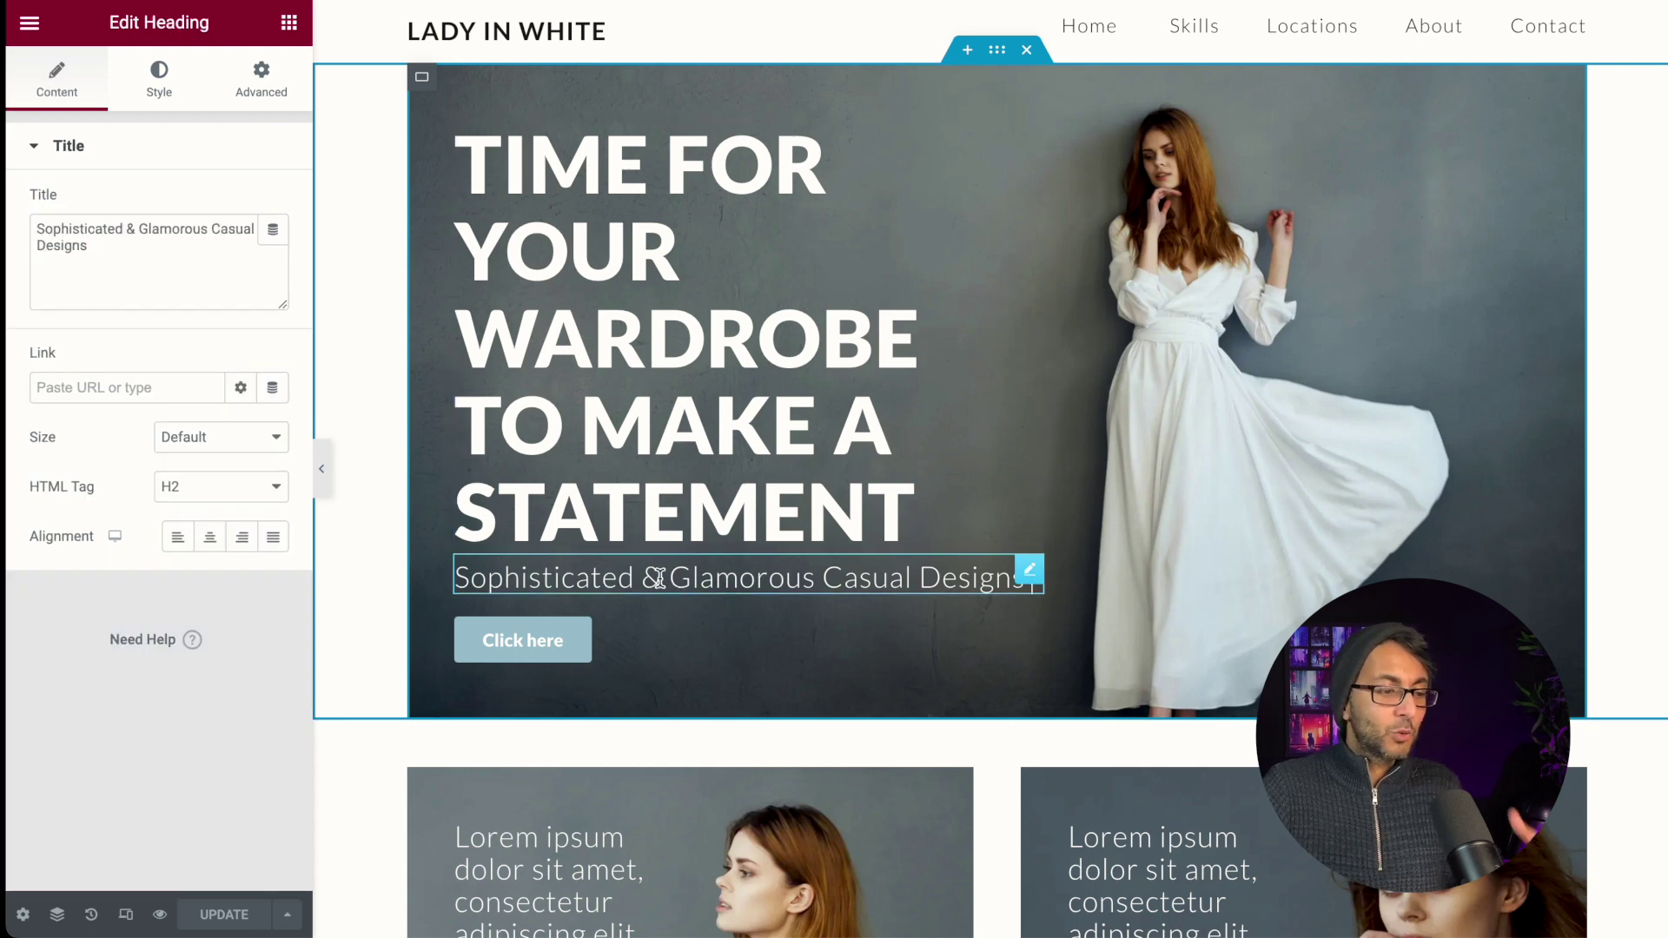
{"action": "left_click", "coordinate": [580, 619]}
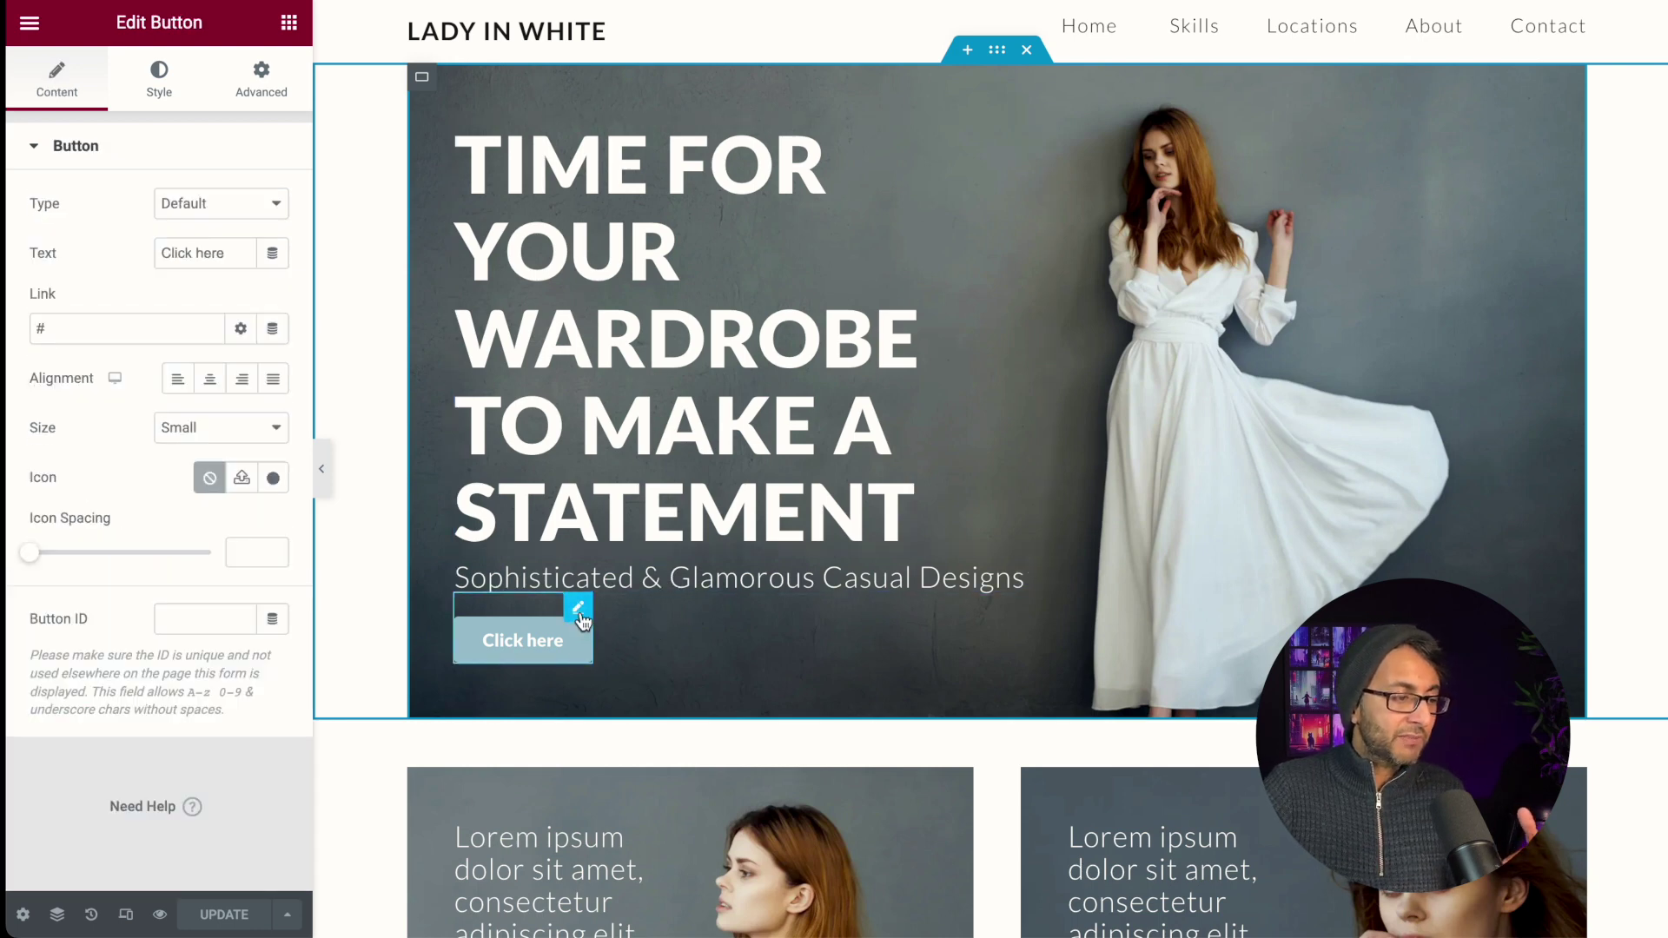
{"action": "left_click", "coordinate": [863, 295]}
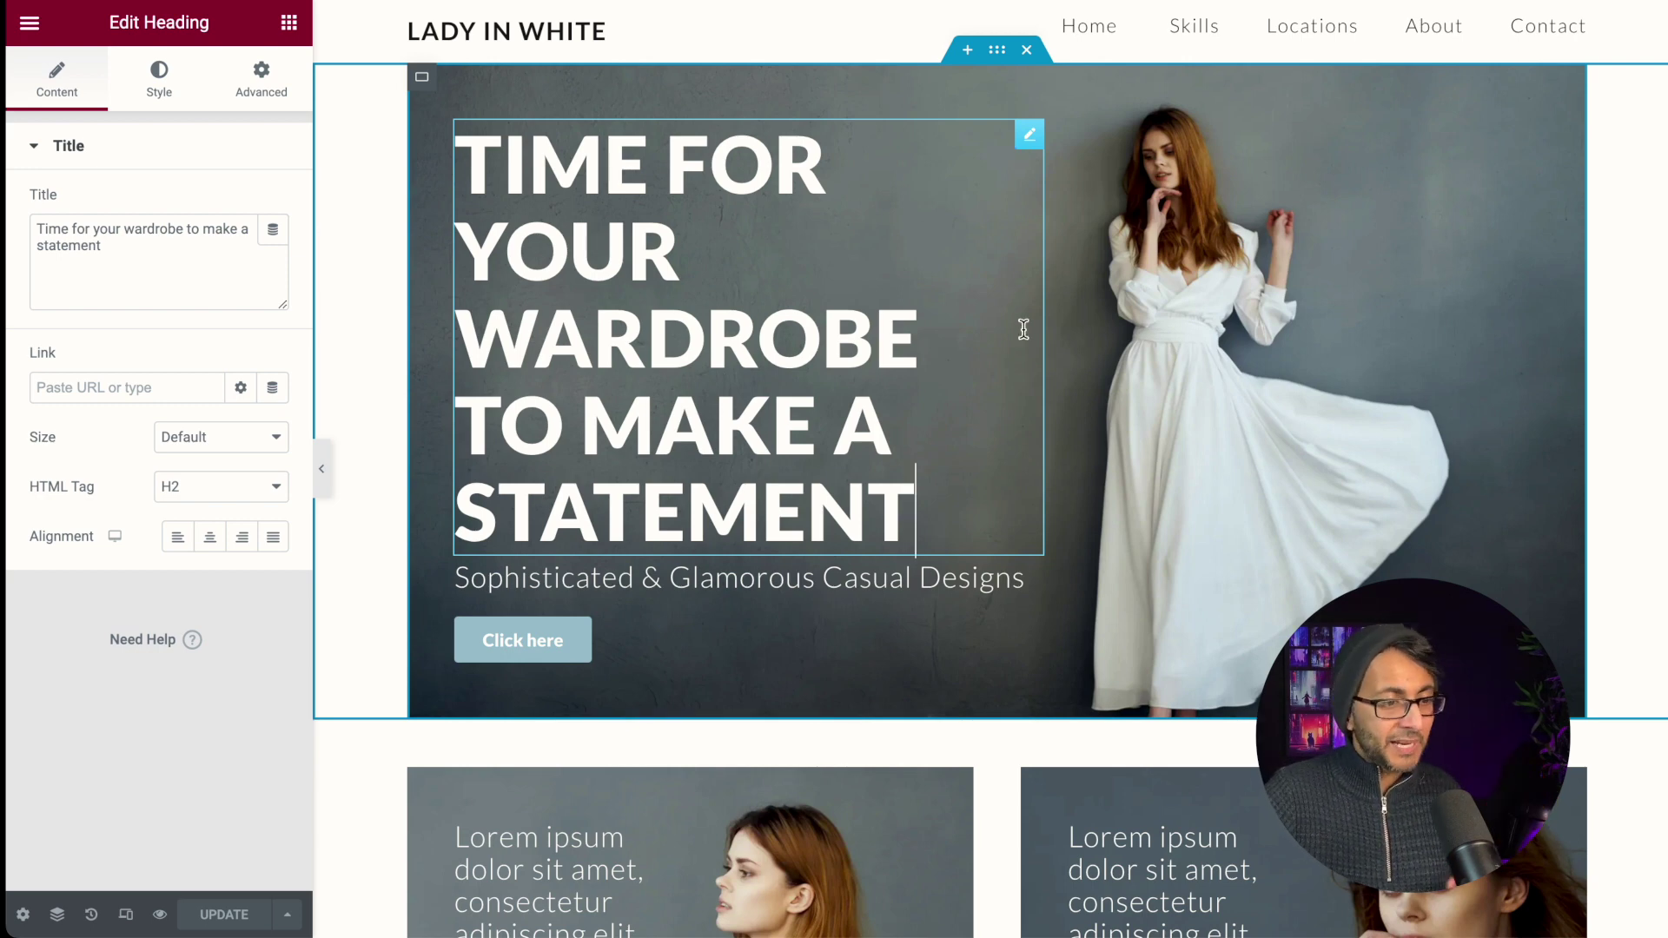
{"action": "scroll", "coordinate": [1026, 348], "scroll_direction": "down", "scroll_amount": 4}
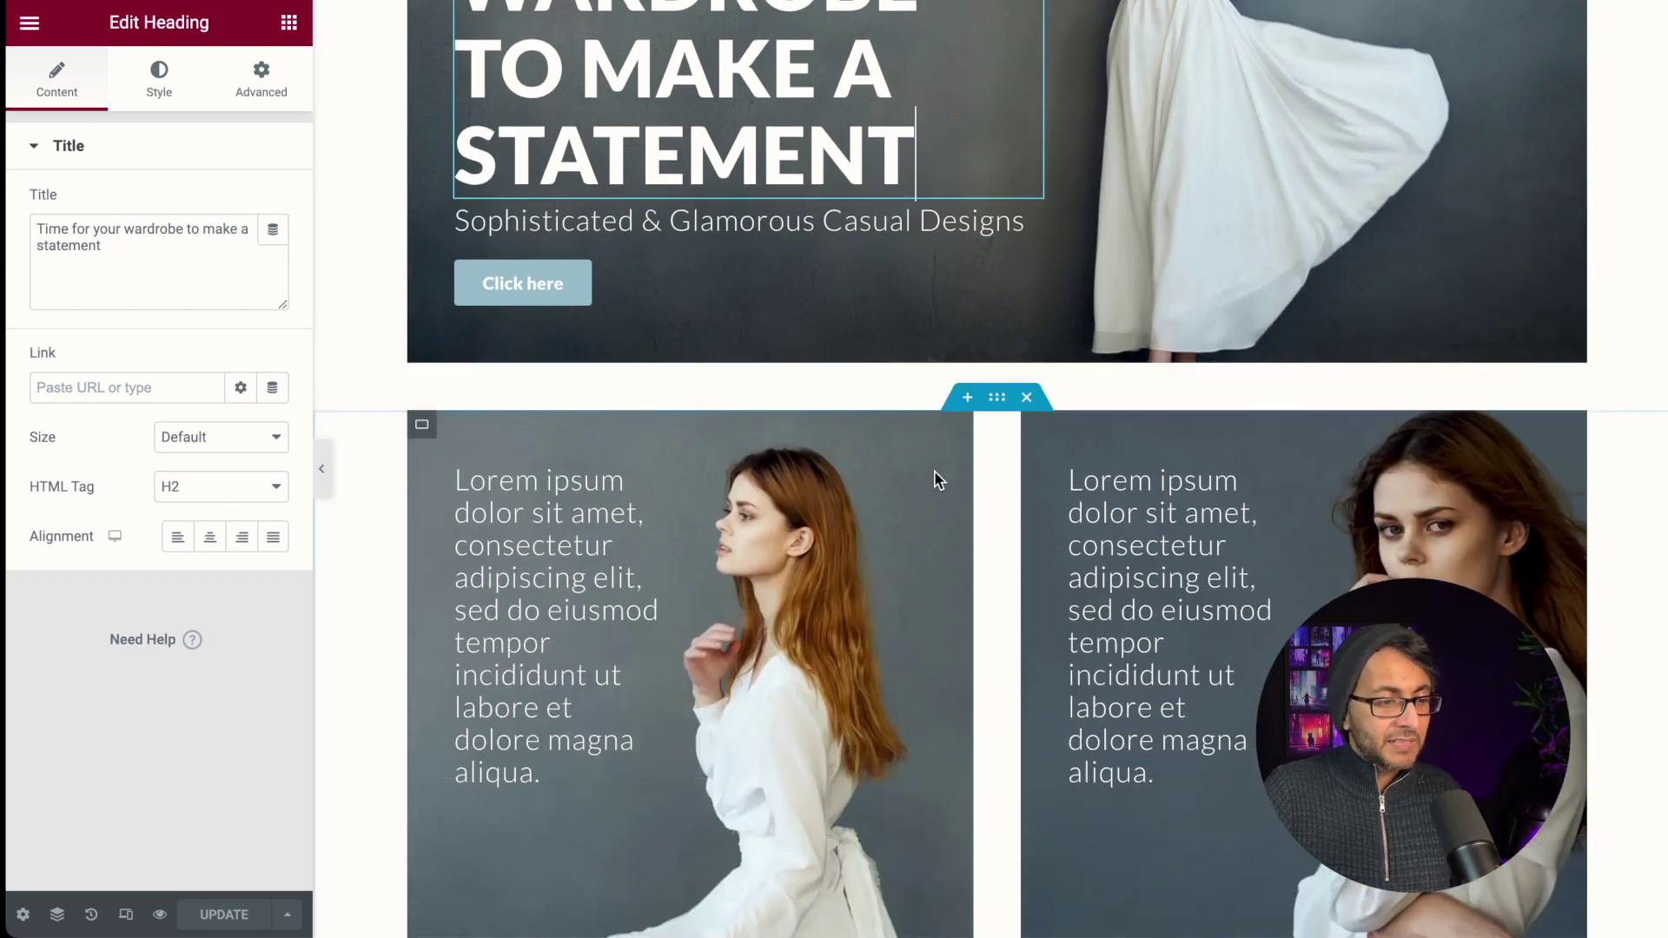
- Select the two-card row container and review its margin and padding settings
{"action": "left_click", "coordinate": [998, 400]}
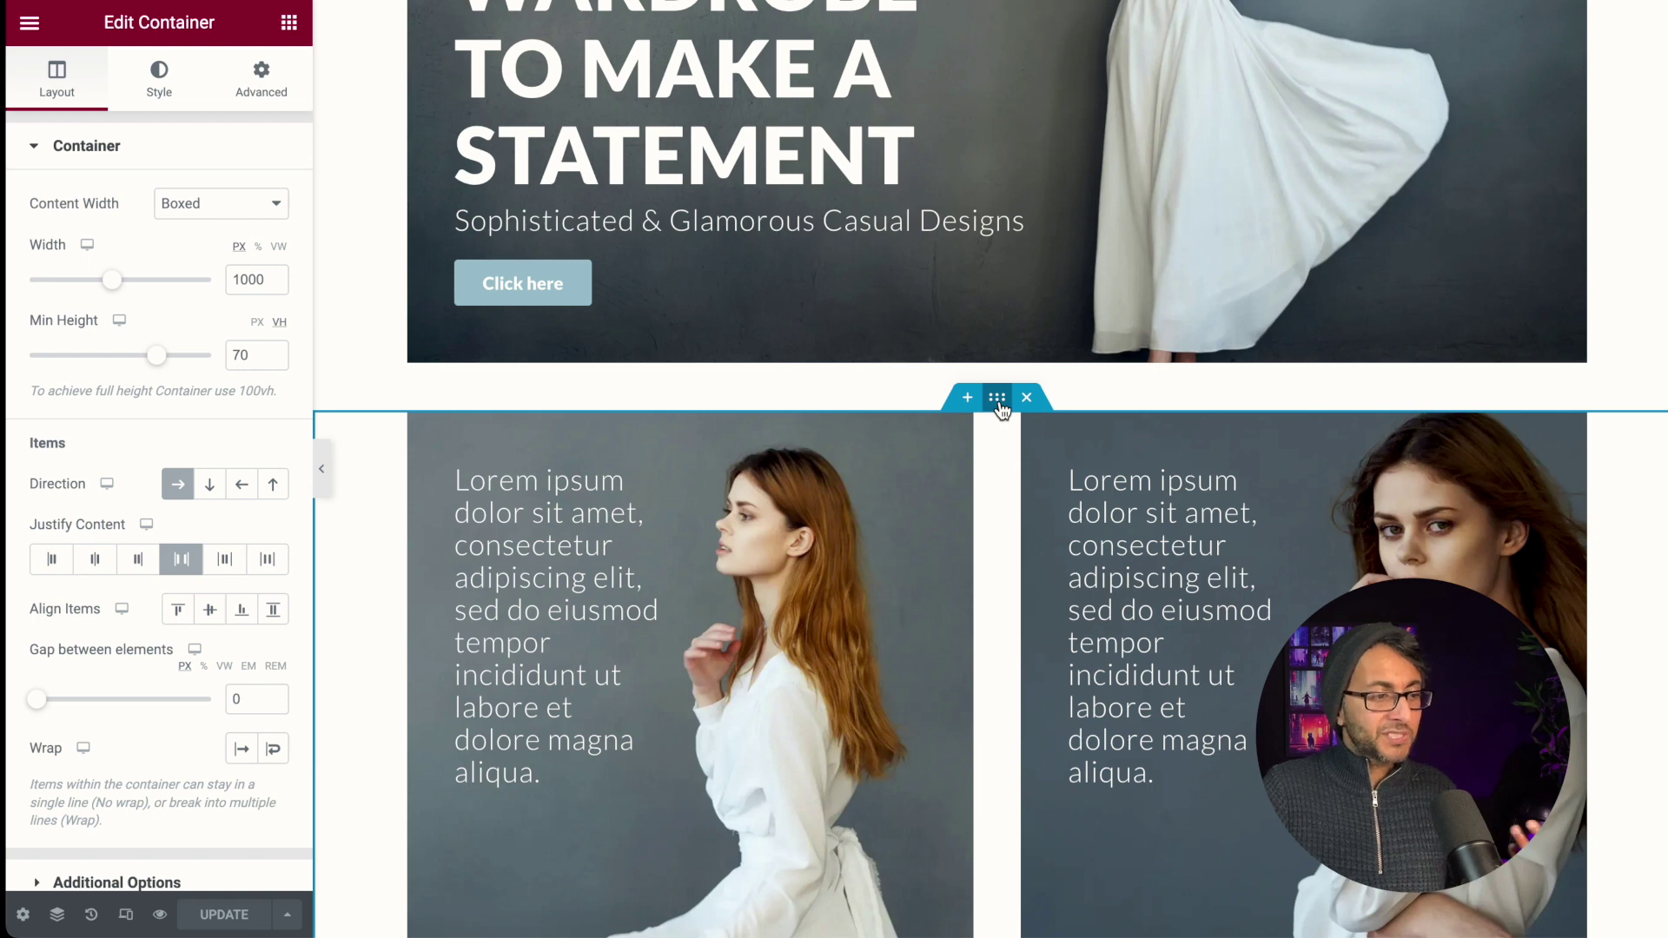
{"action": "left_click", "coordinate": [261, 76]}
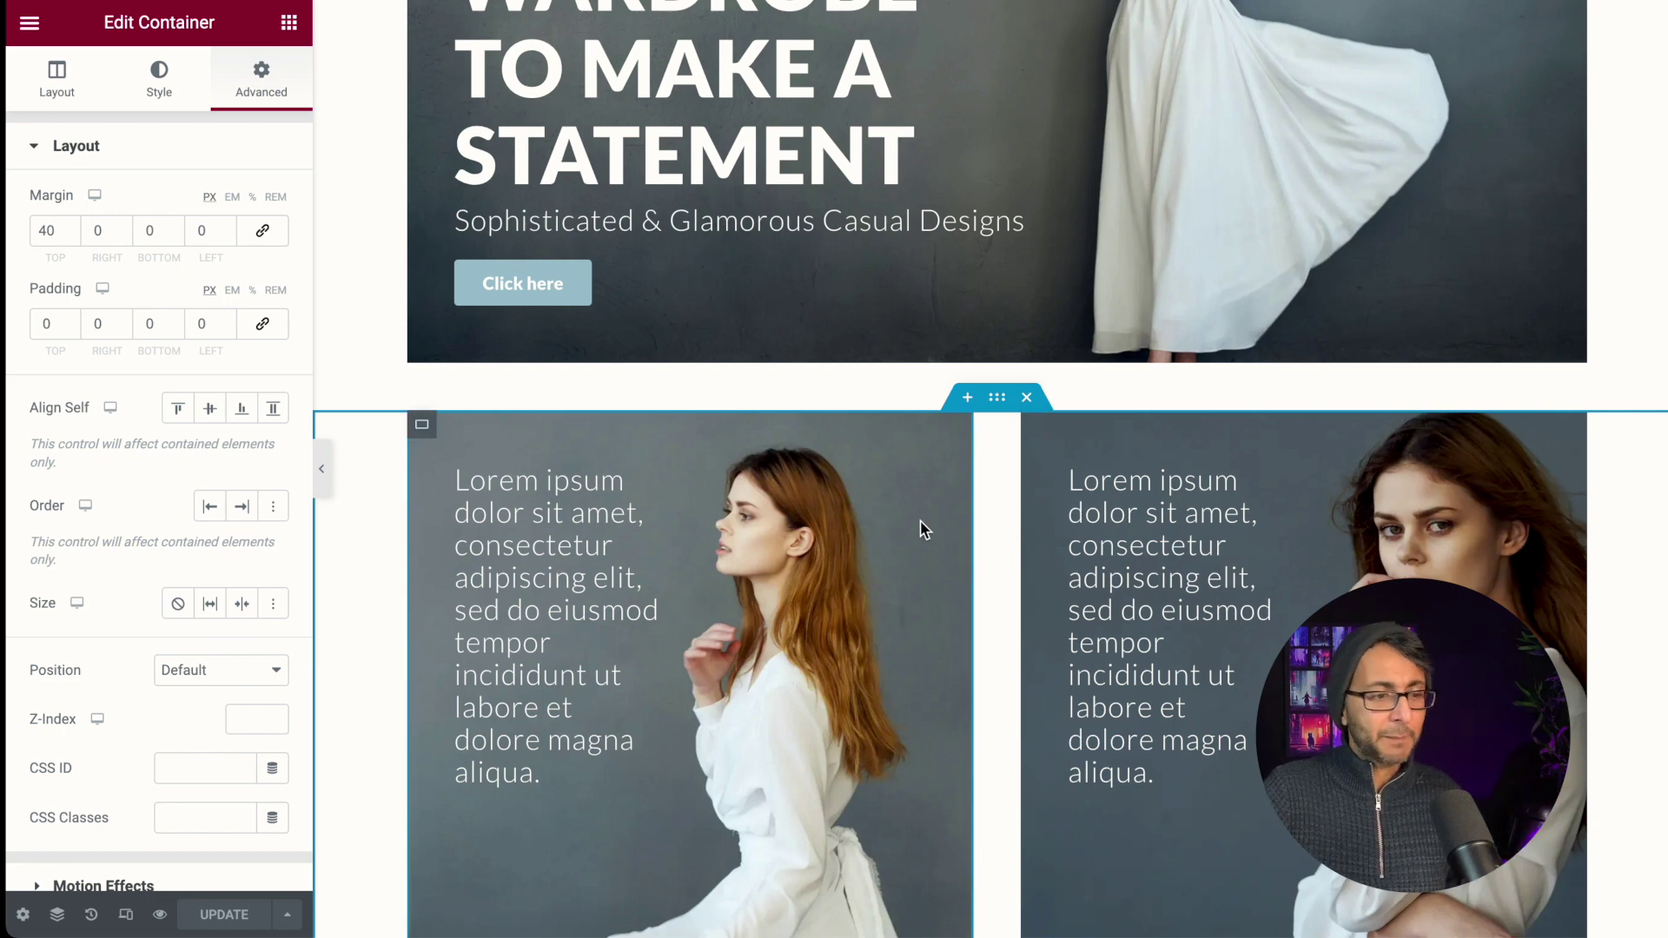
{"action": "scroll", "coordinate": [1025, 533], "scroll_direction": "down", "scroll_amount": 1}
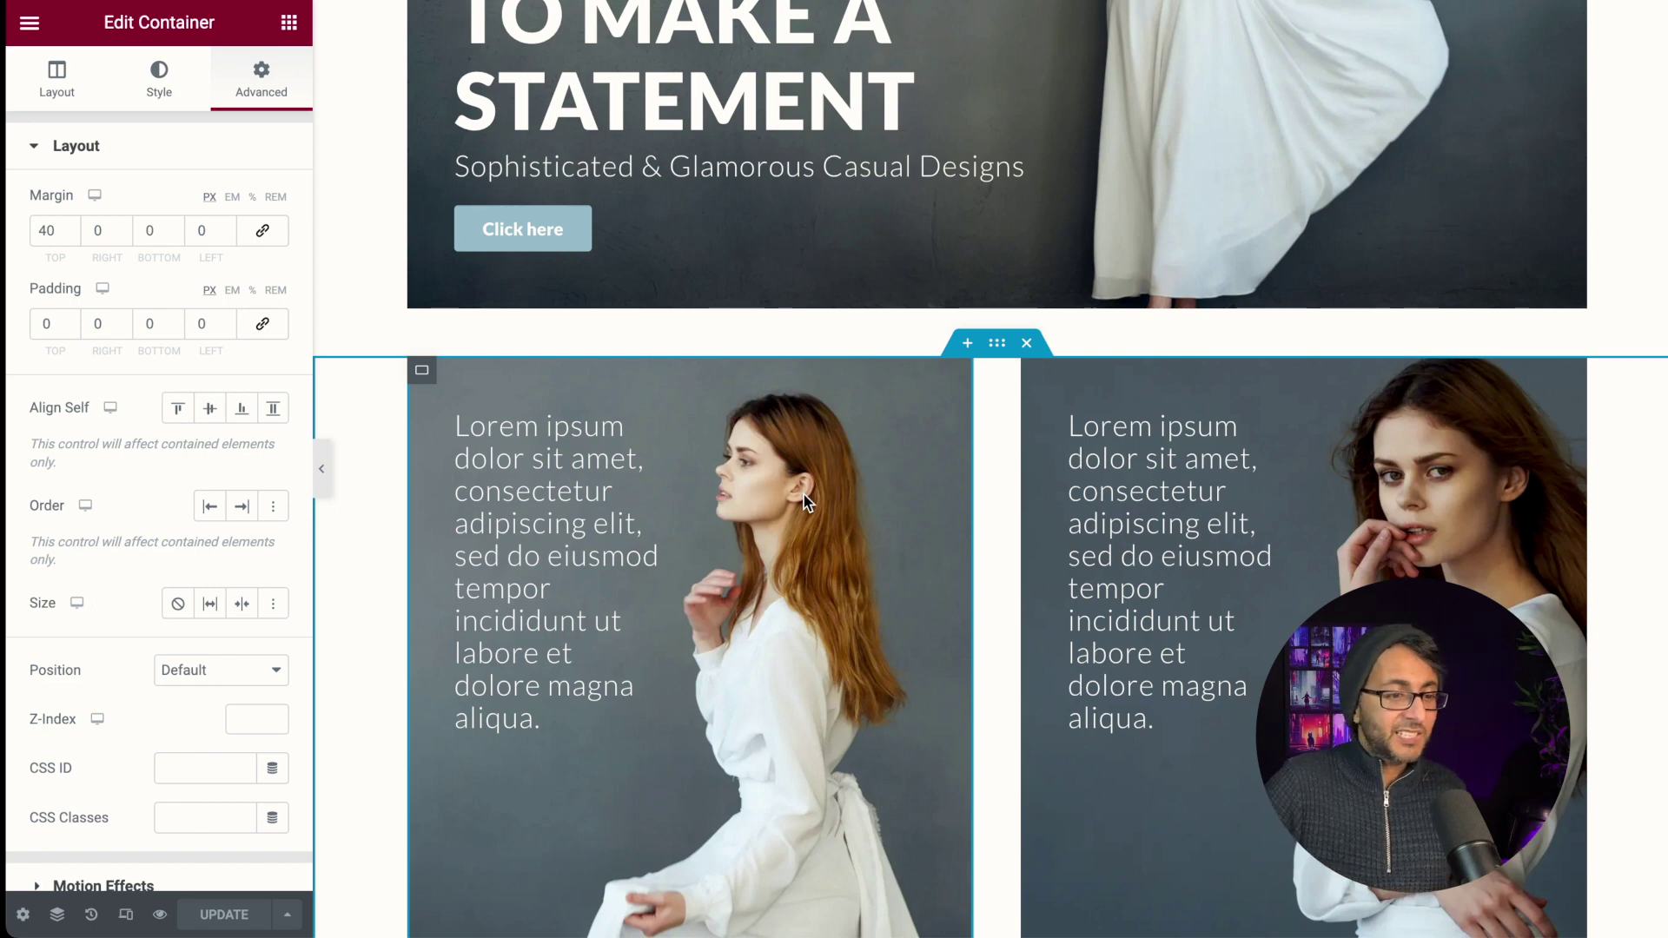
{"action": "scroll", "coordinate": [591, 570], "scroll_direction": "down", "scroll_amount": 1}
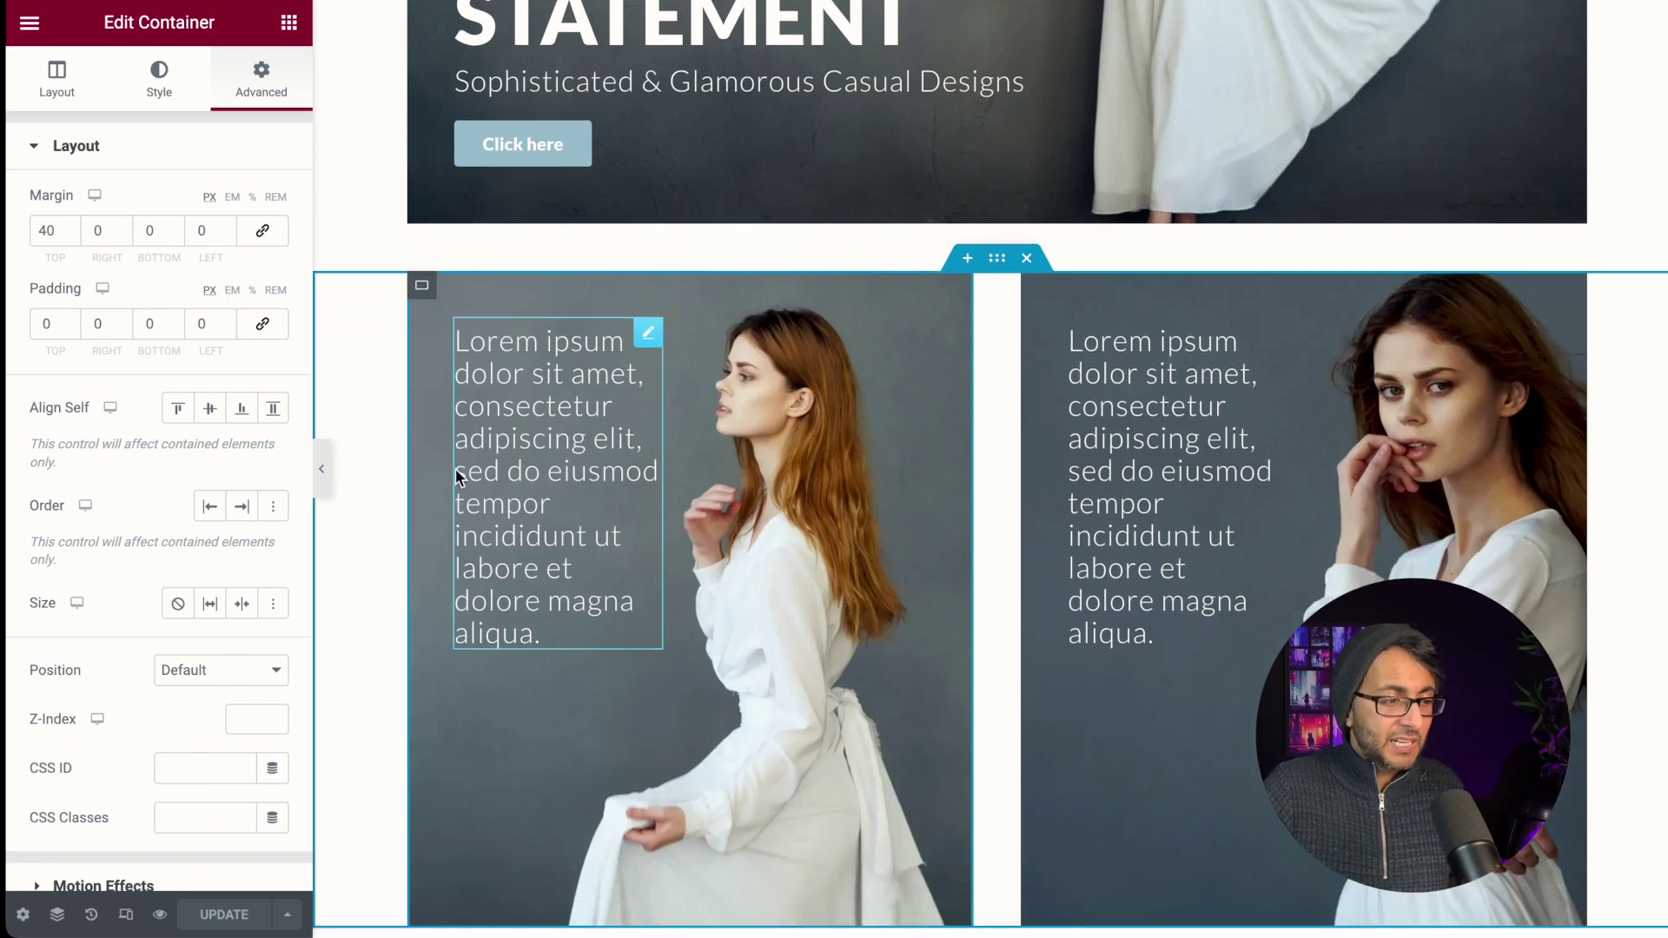
{"action": "left_click", "coordinate": [57, 98]}
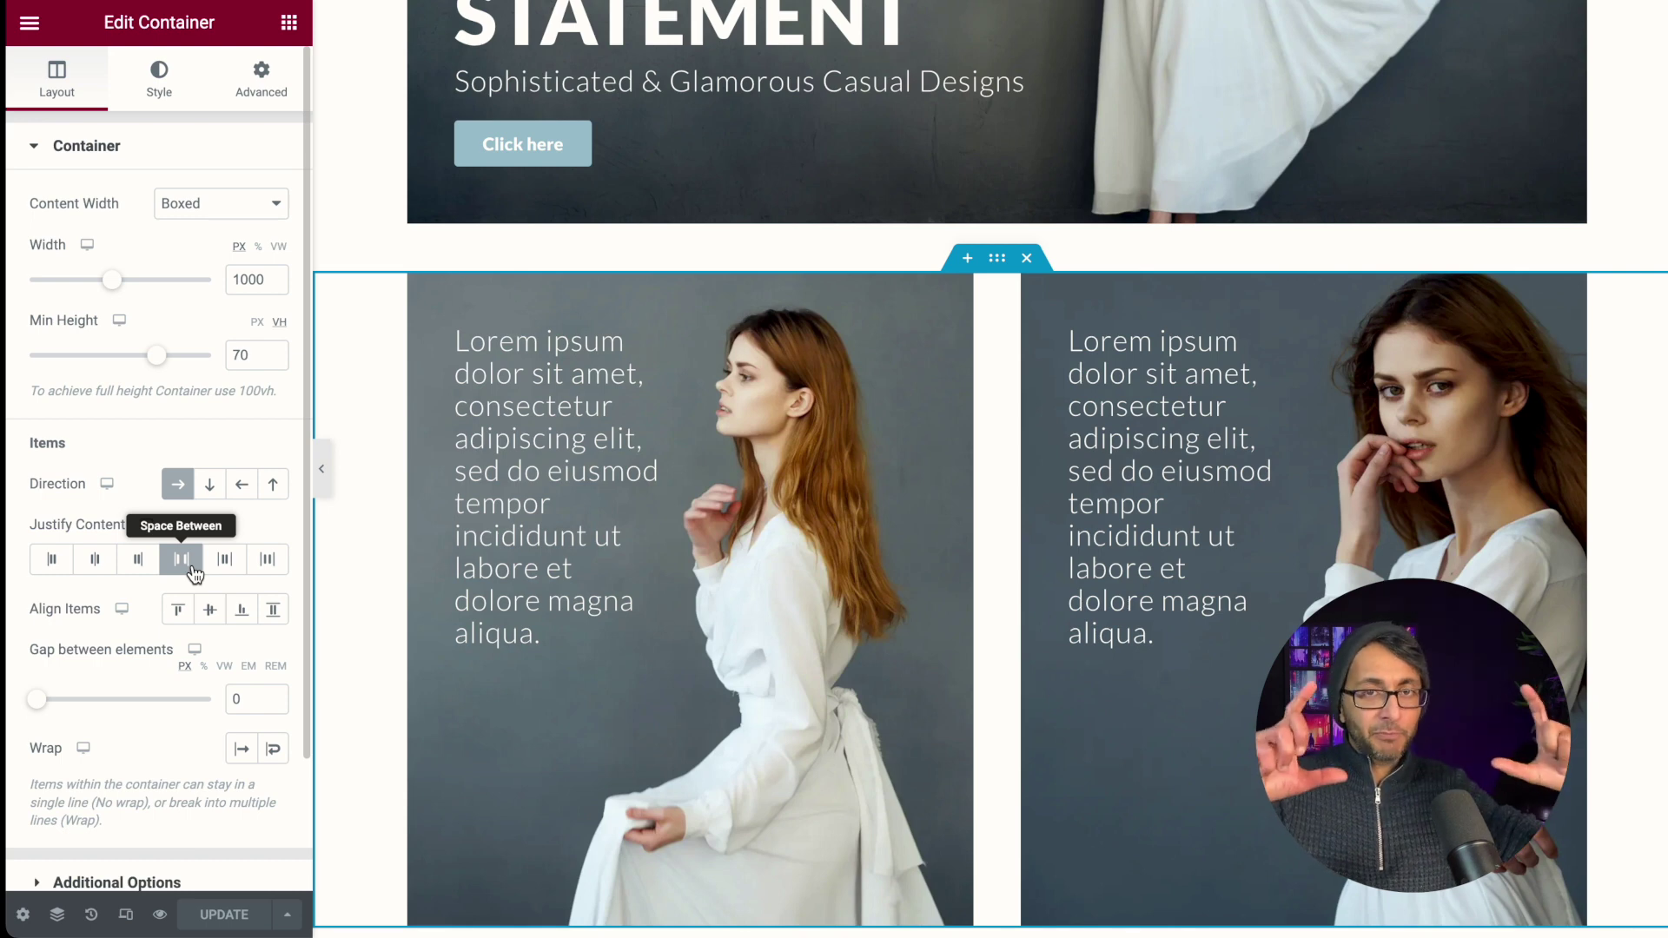
- Set the container Direction to Row - horizontal so the two image cards sit side by side
{"action": "left_click", "coordinate": [210, 483]}
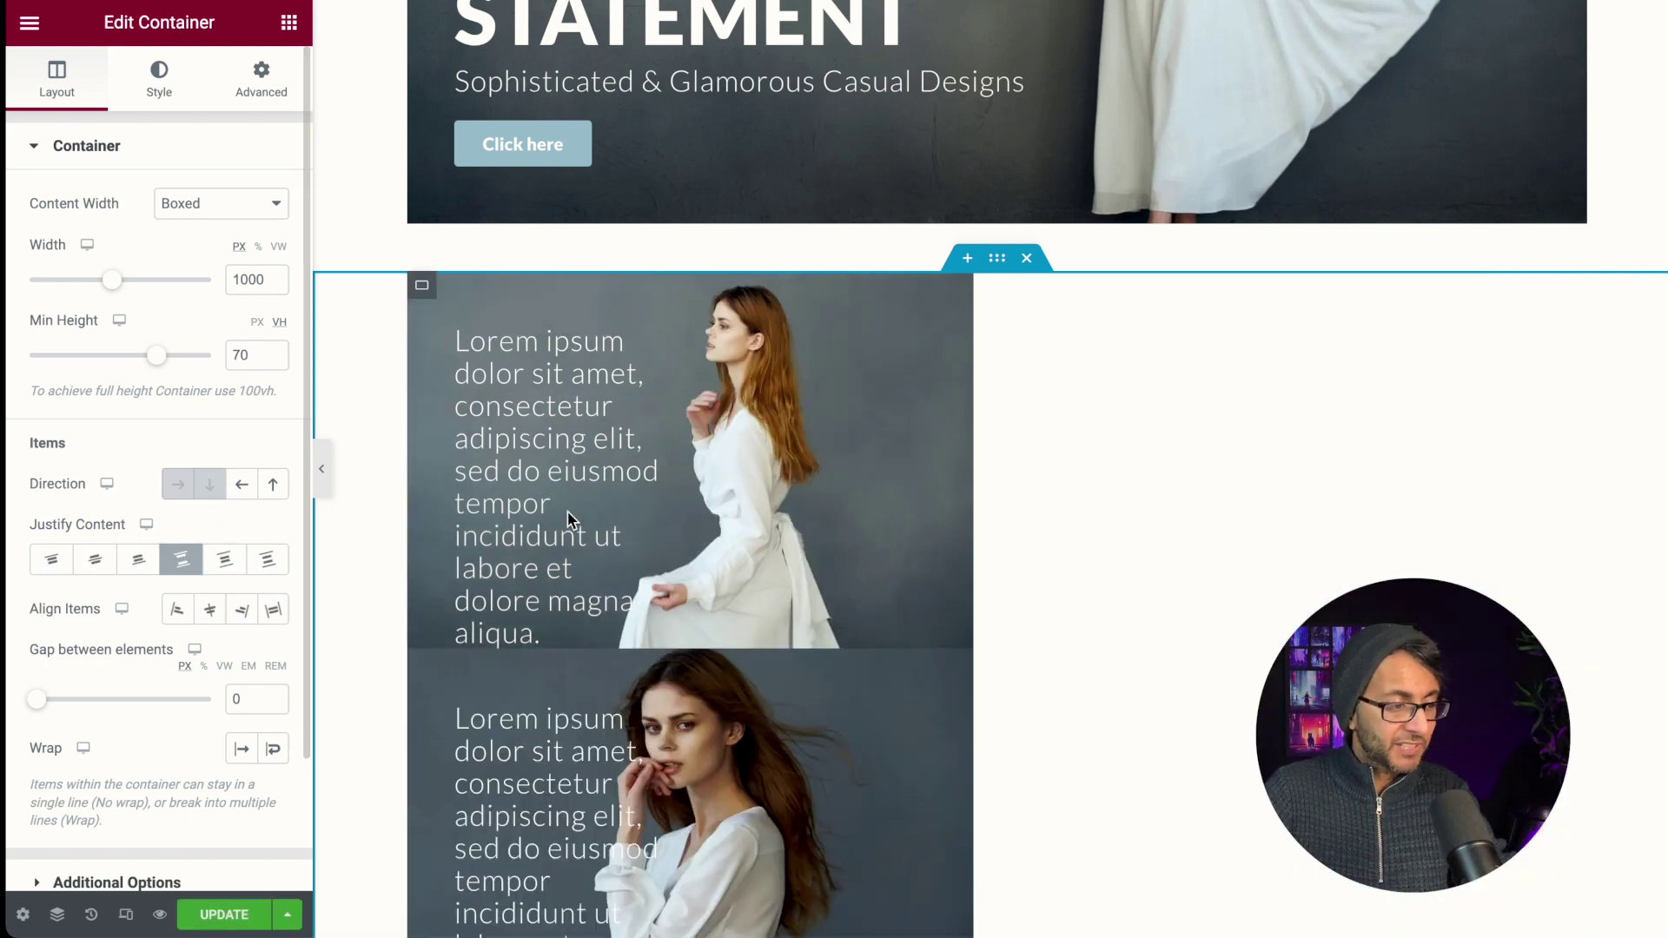
{"action": "scroll", "coordinate": [930, 614], "scroll_direction": "down", "scroll_amount": 1}
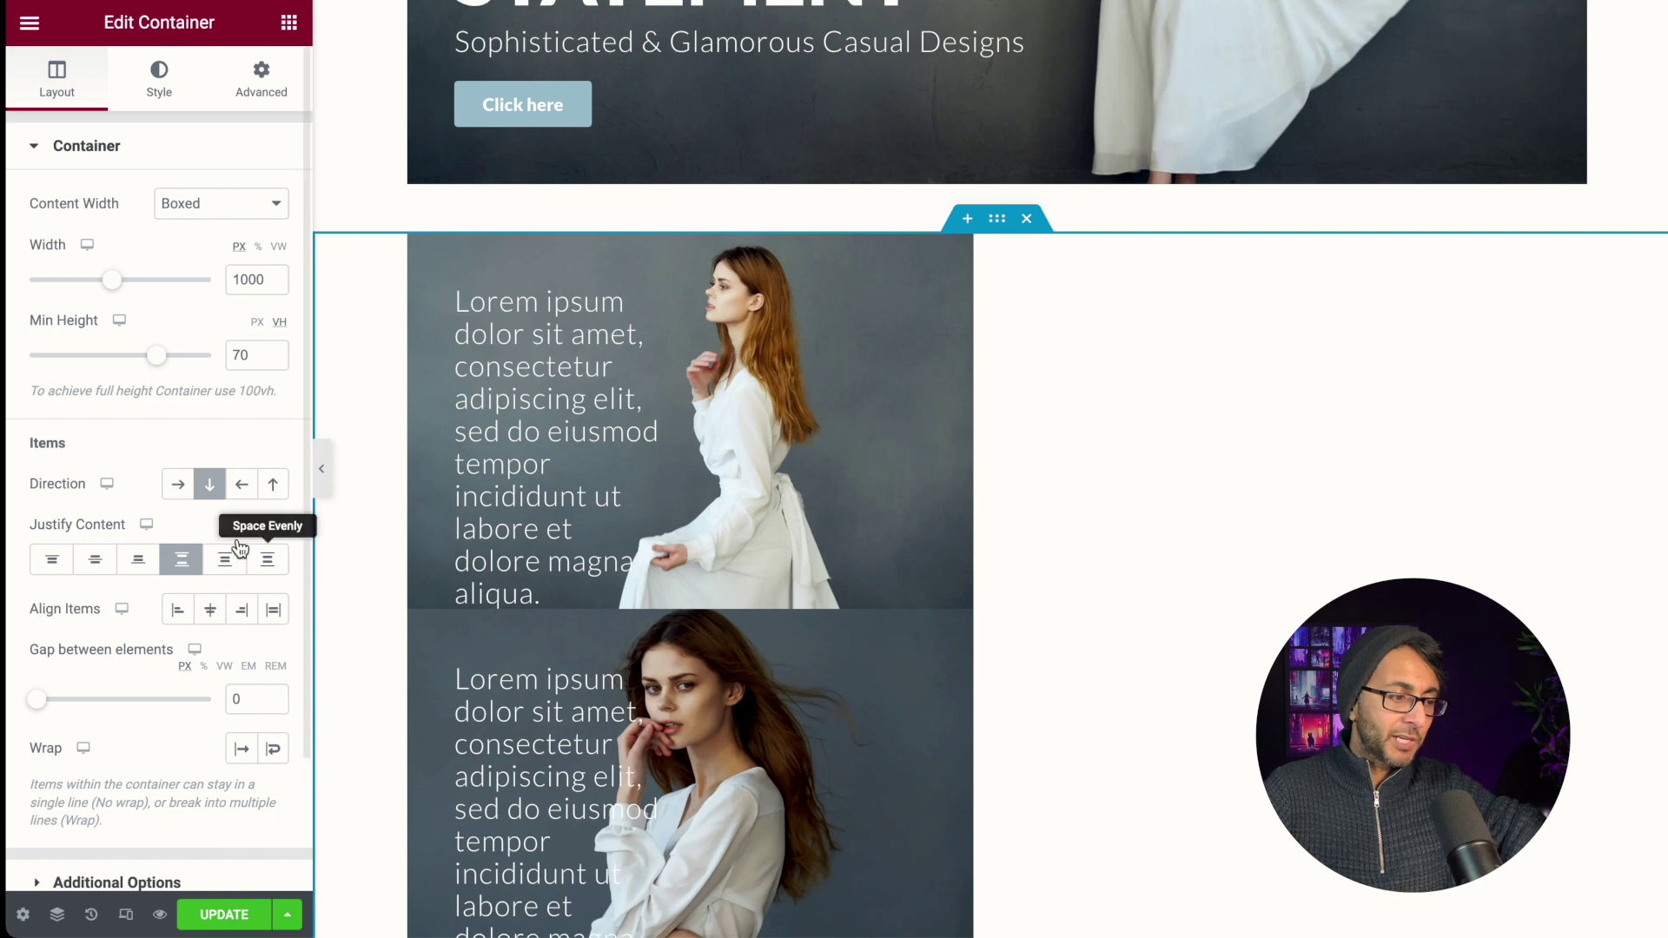
{"action": "left_click", "coordinate": [177, 491]}
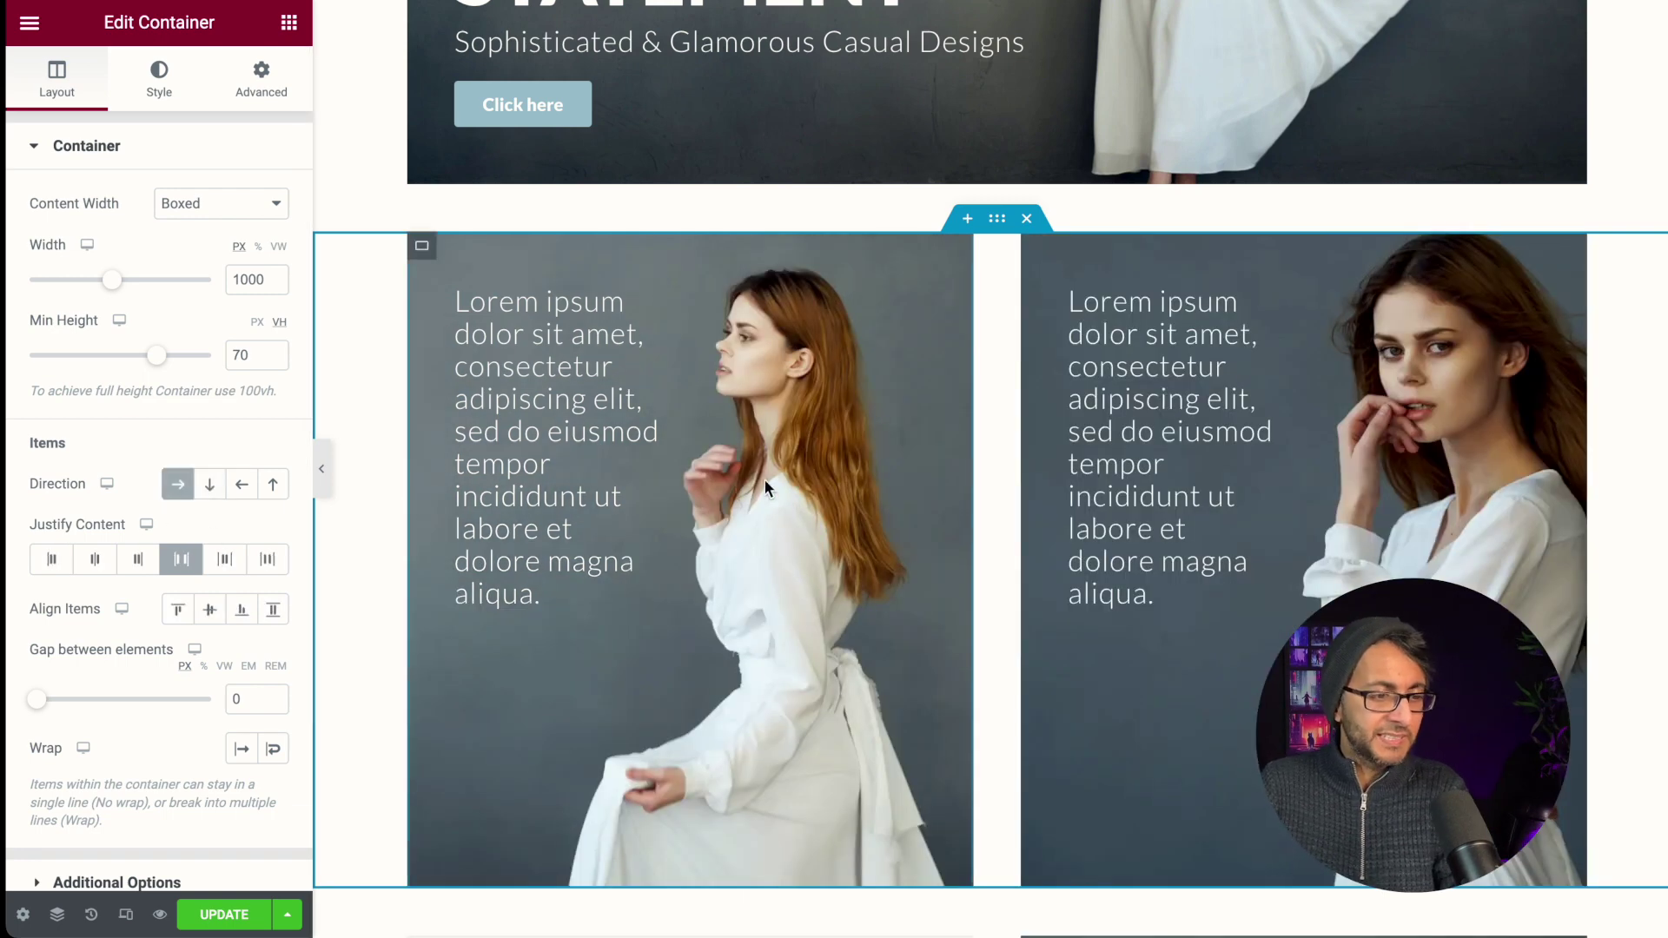
{"action": "left_click", "coordinate": [422, 248]}
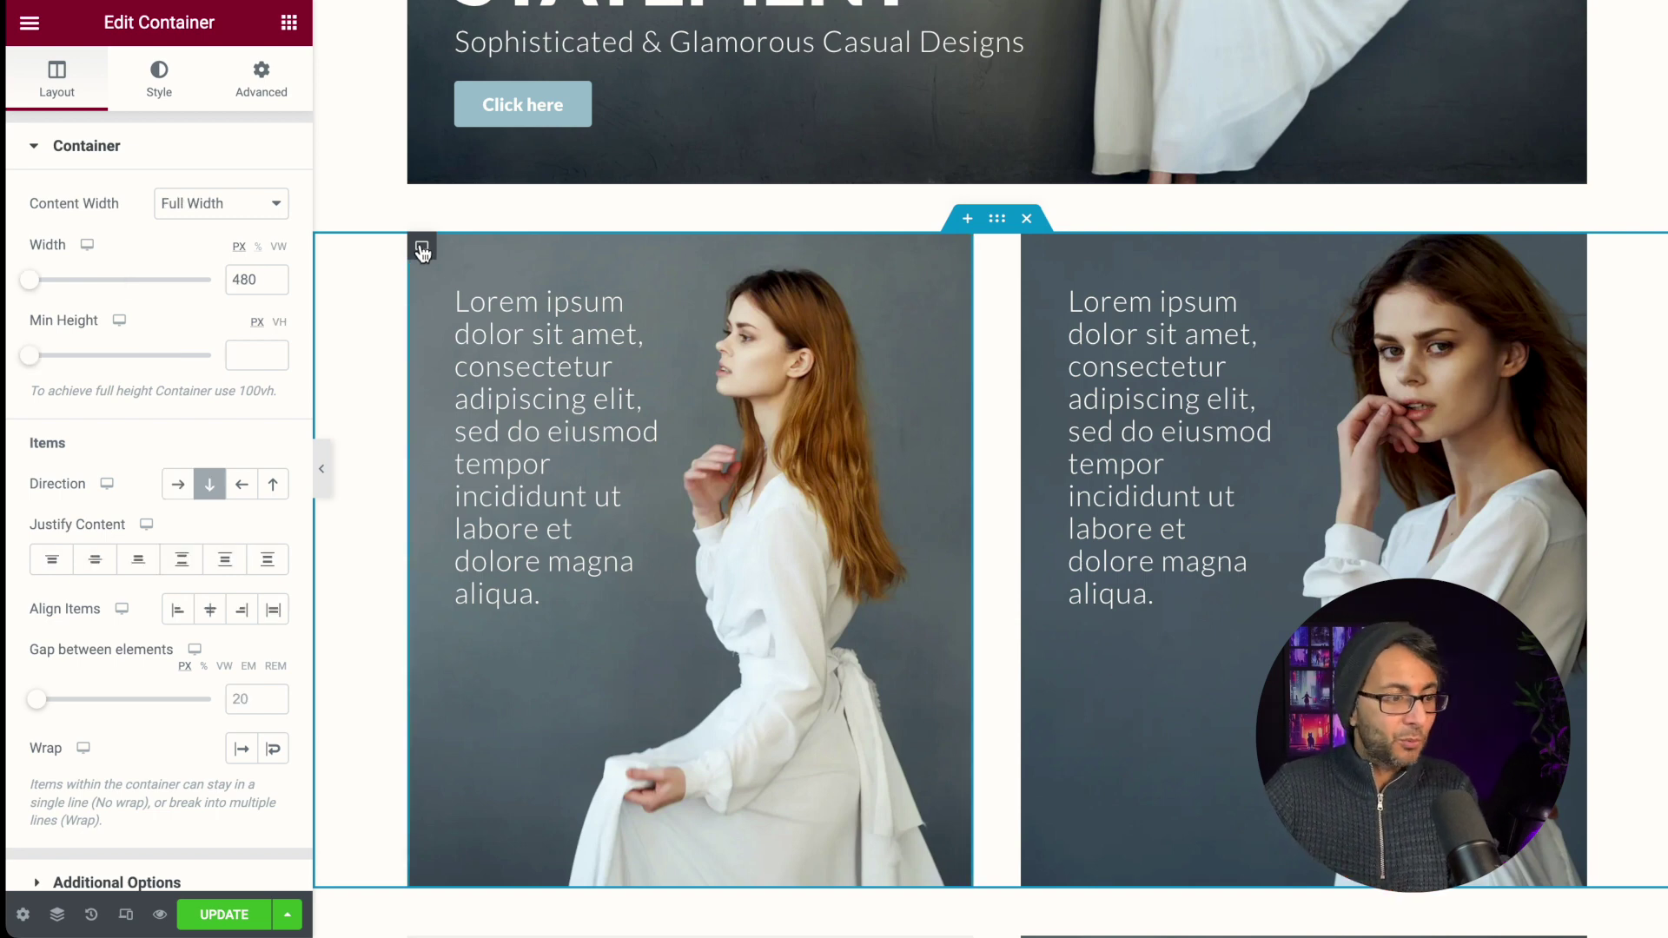
{"action": "left_click", "coordinate": [159, 78]}
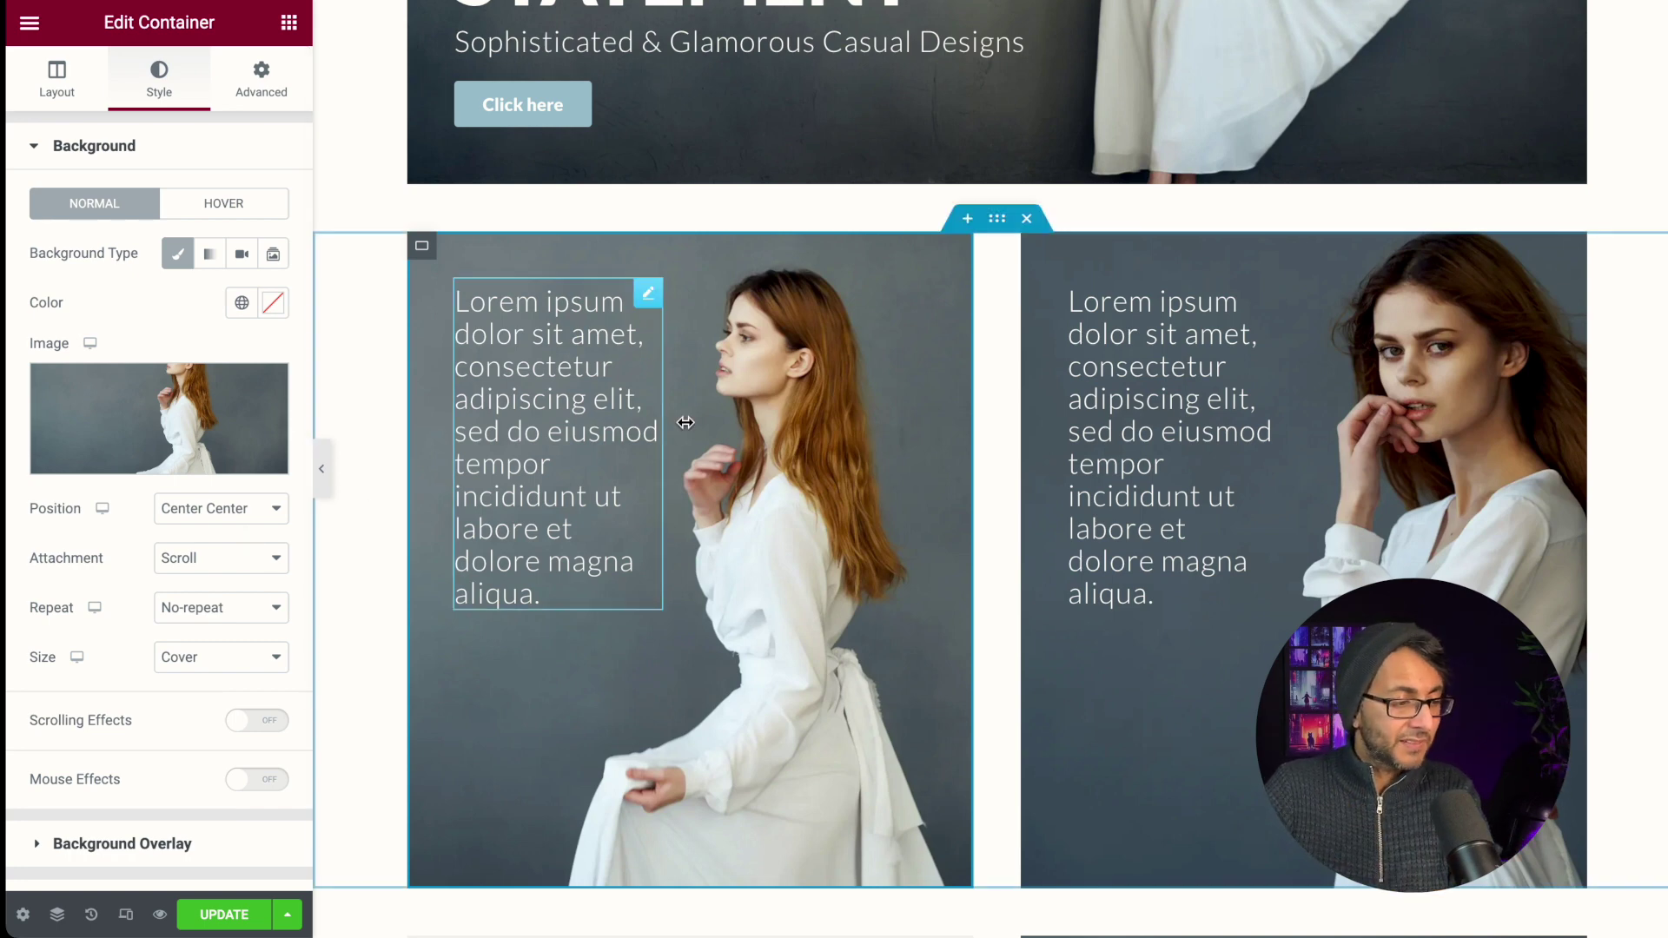
{"action": "left_click", "coordinate": [564, 420]}
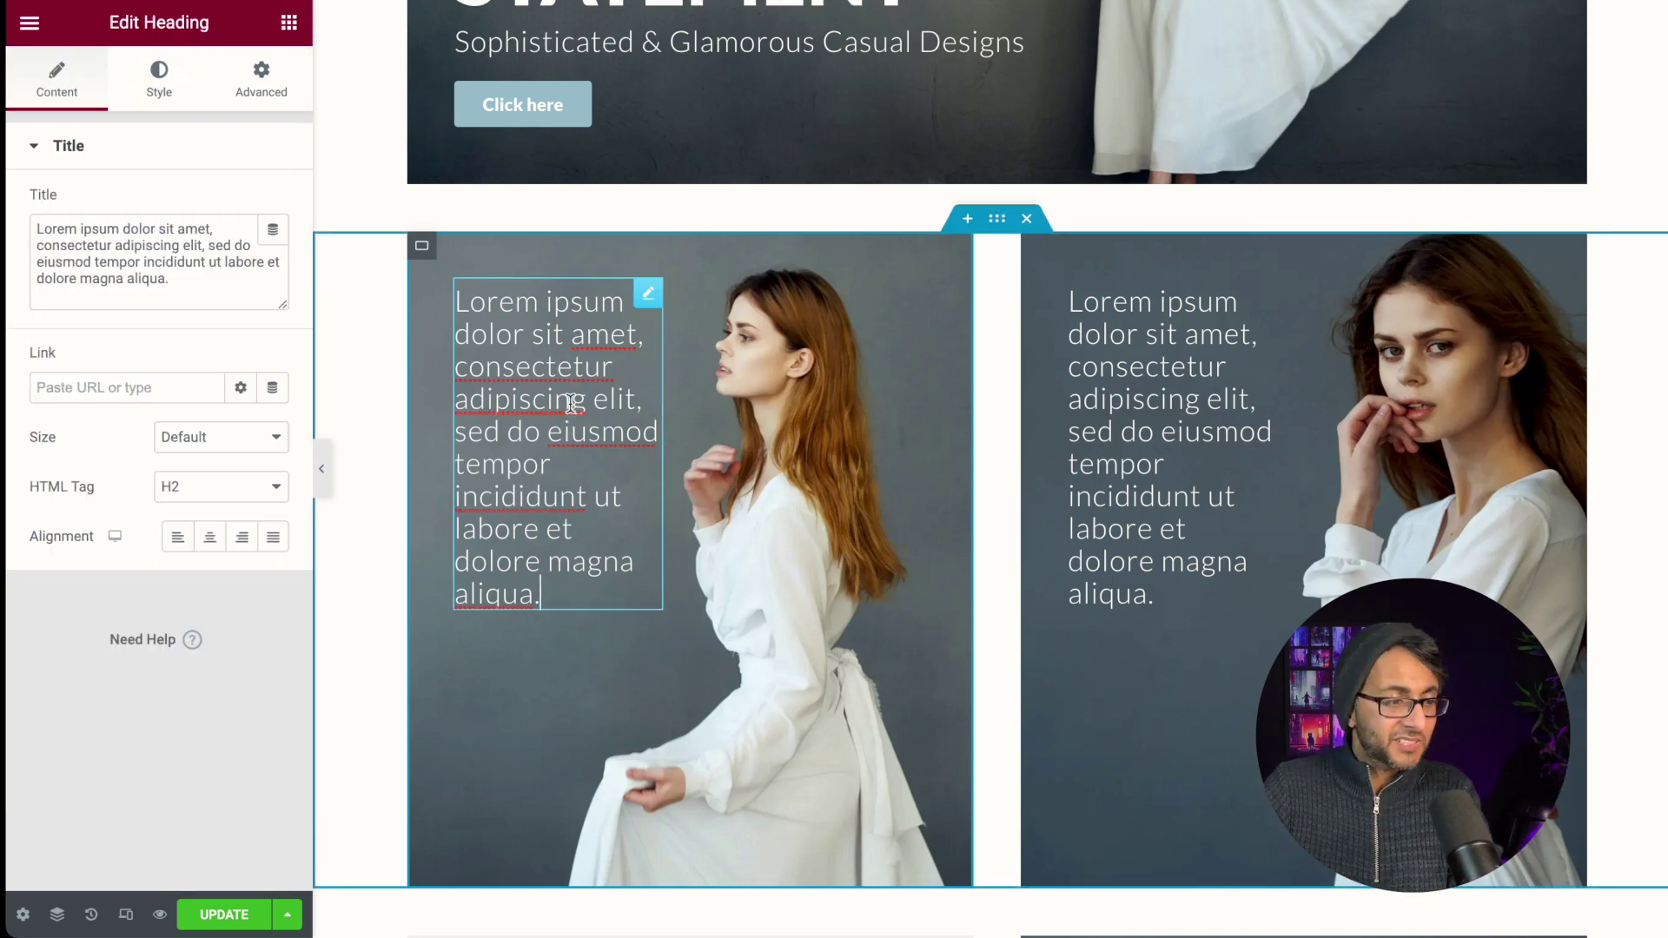
{"action": "left_click", "coordinate": [422, 246]}
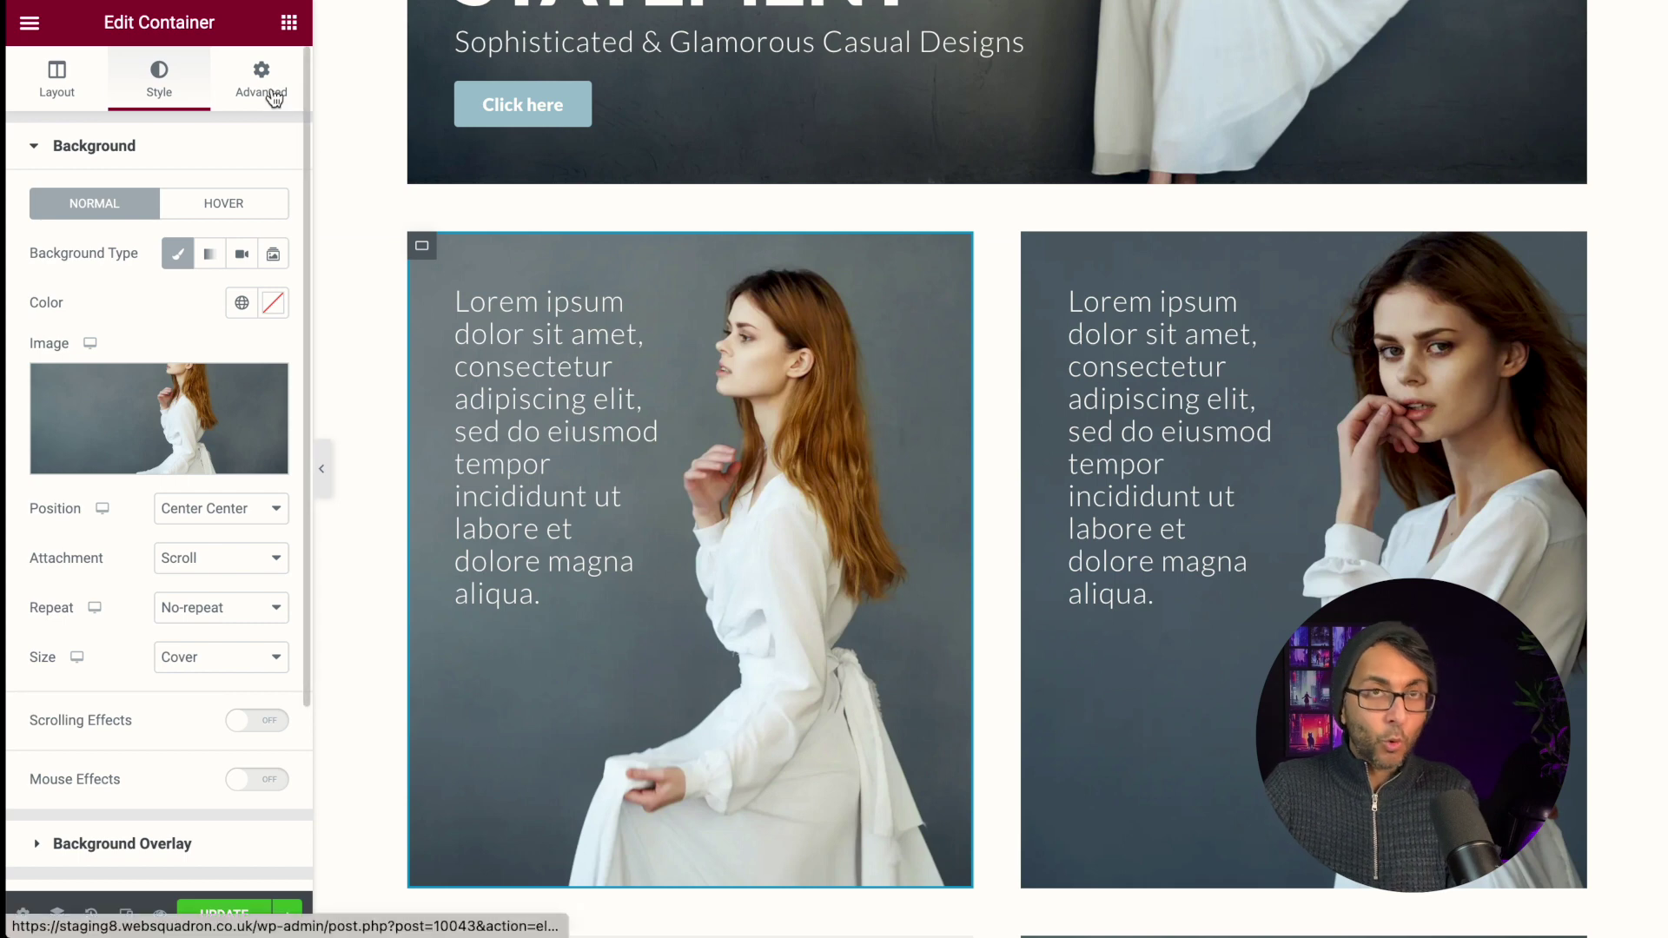
{"action": "left_click", "coordinate": [271, 94]}
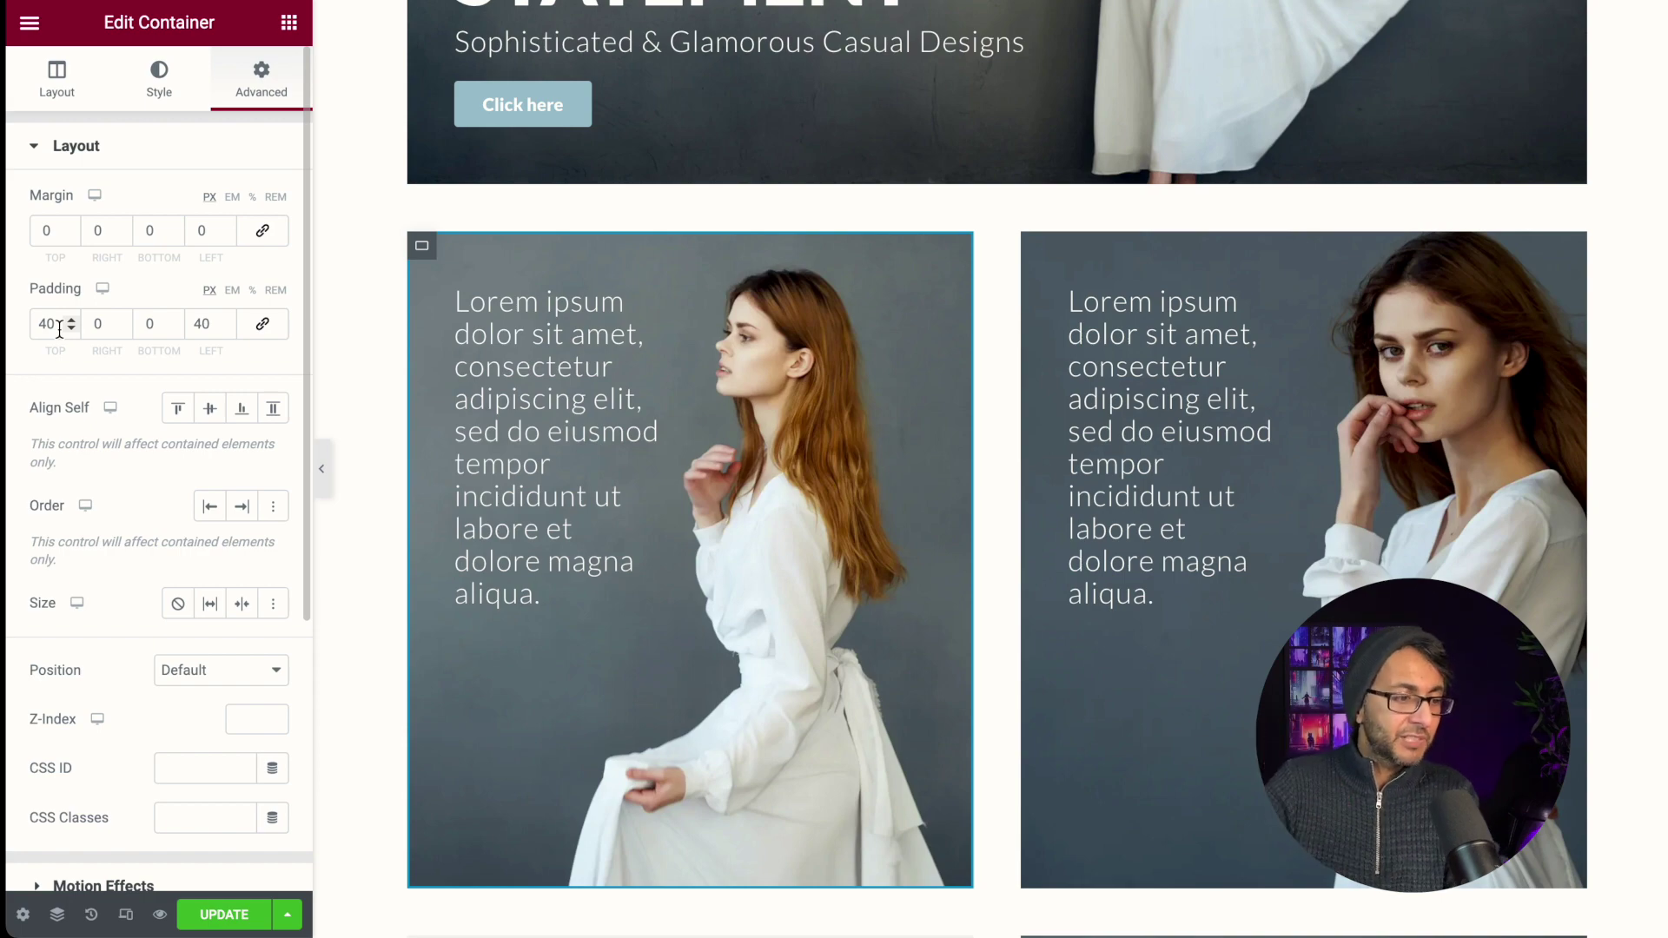
{"action": "scroll", "coordinate": [726, 549], "scroll_direction": "up", "scroll_amount": 6}
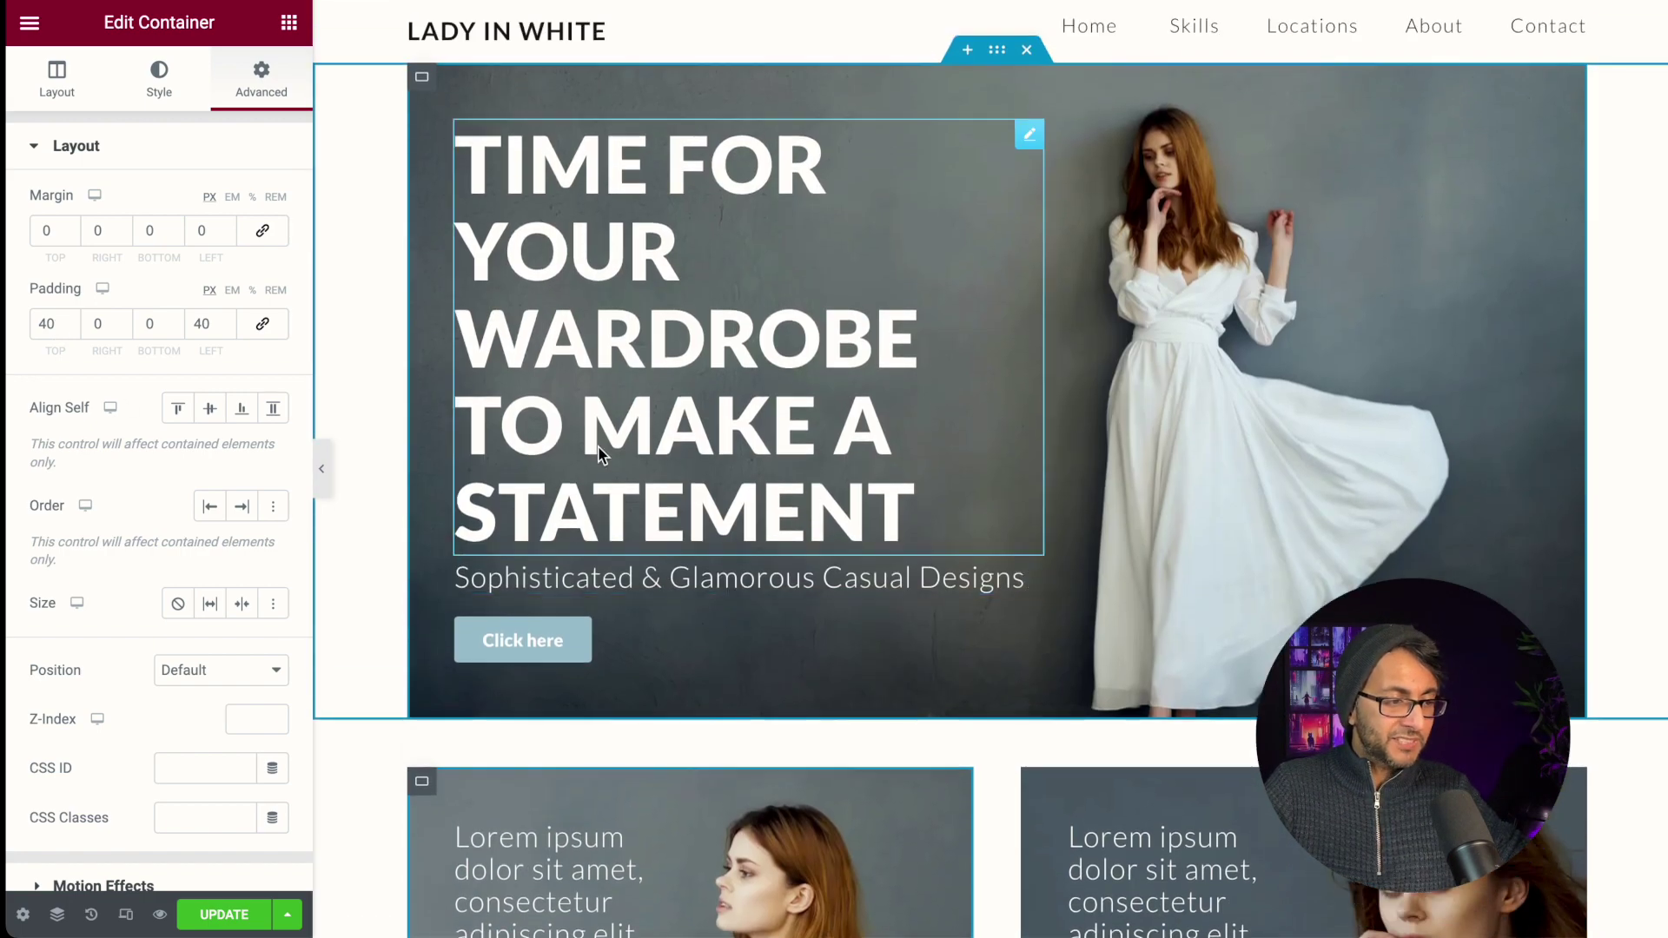
{"action": "scroll", "coordinate": [745, 586], "scroll_direction": "down", "scroll_amount": 12}
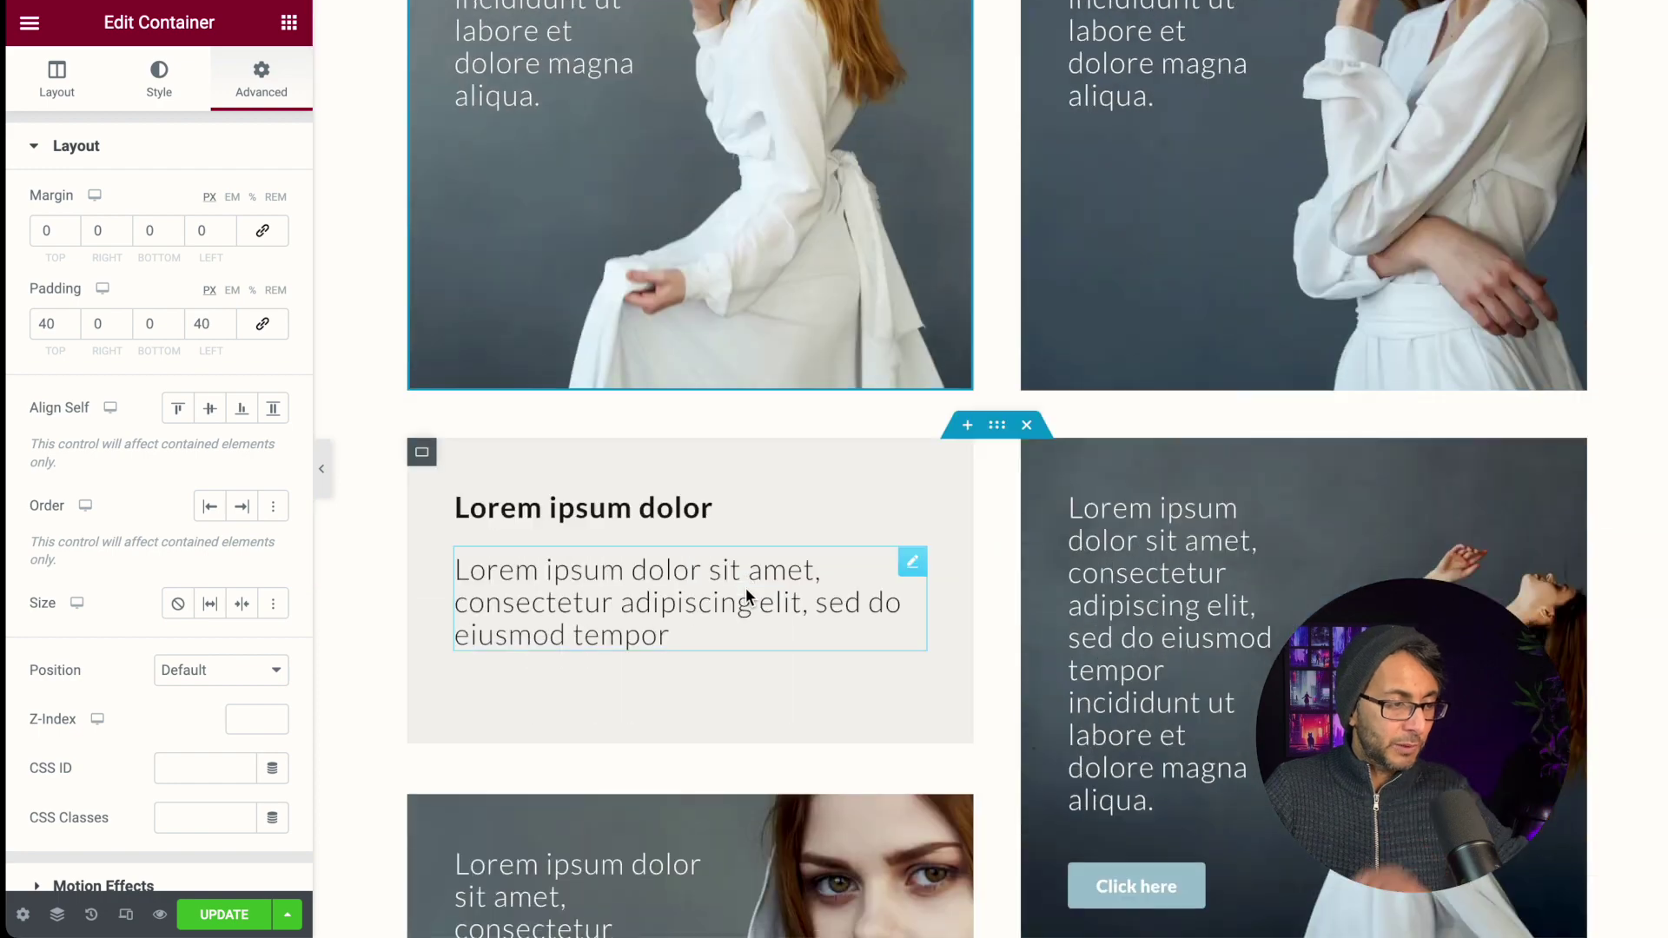
{"action": "scroll", "coordinate": [746, 587], "scroll_direction": "up", "scroll_amount": 1}
{"action": "scroll", "coordinate": [571, 490], "scroll_direction": "up", "scroll_amount": 8}
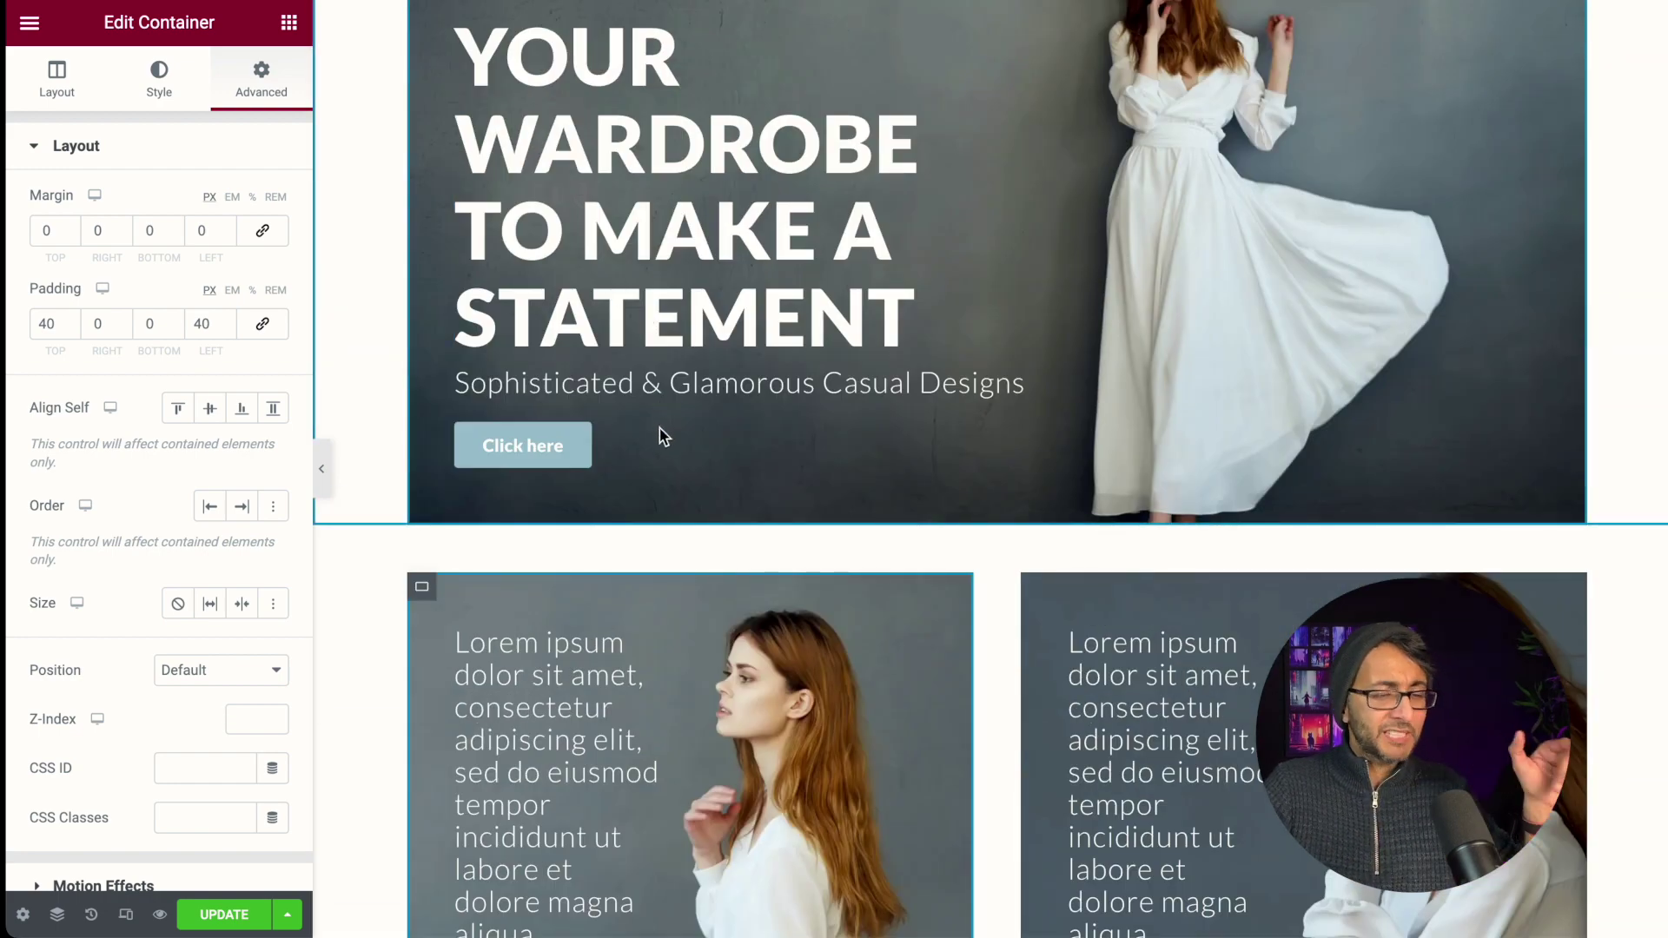
{"action": "scroll", "coordinate": [686, 603], "scroll_direction": "down", "scroll_amount": 3}
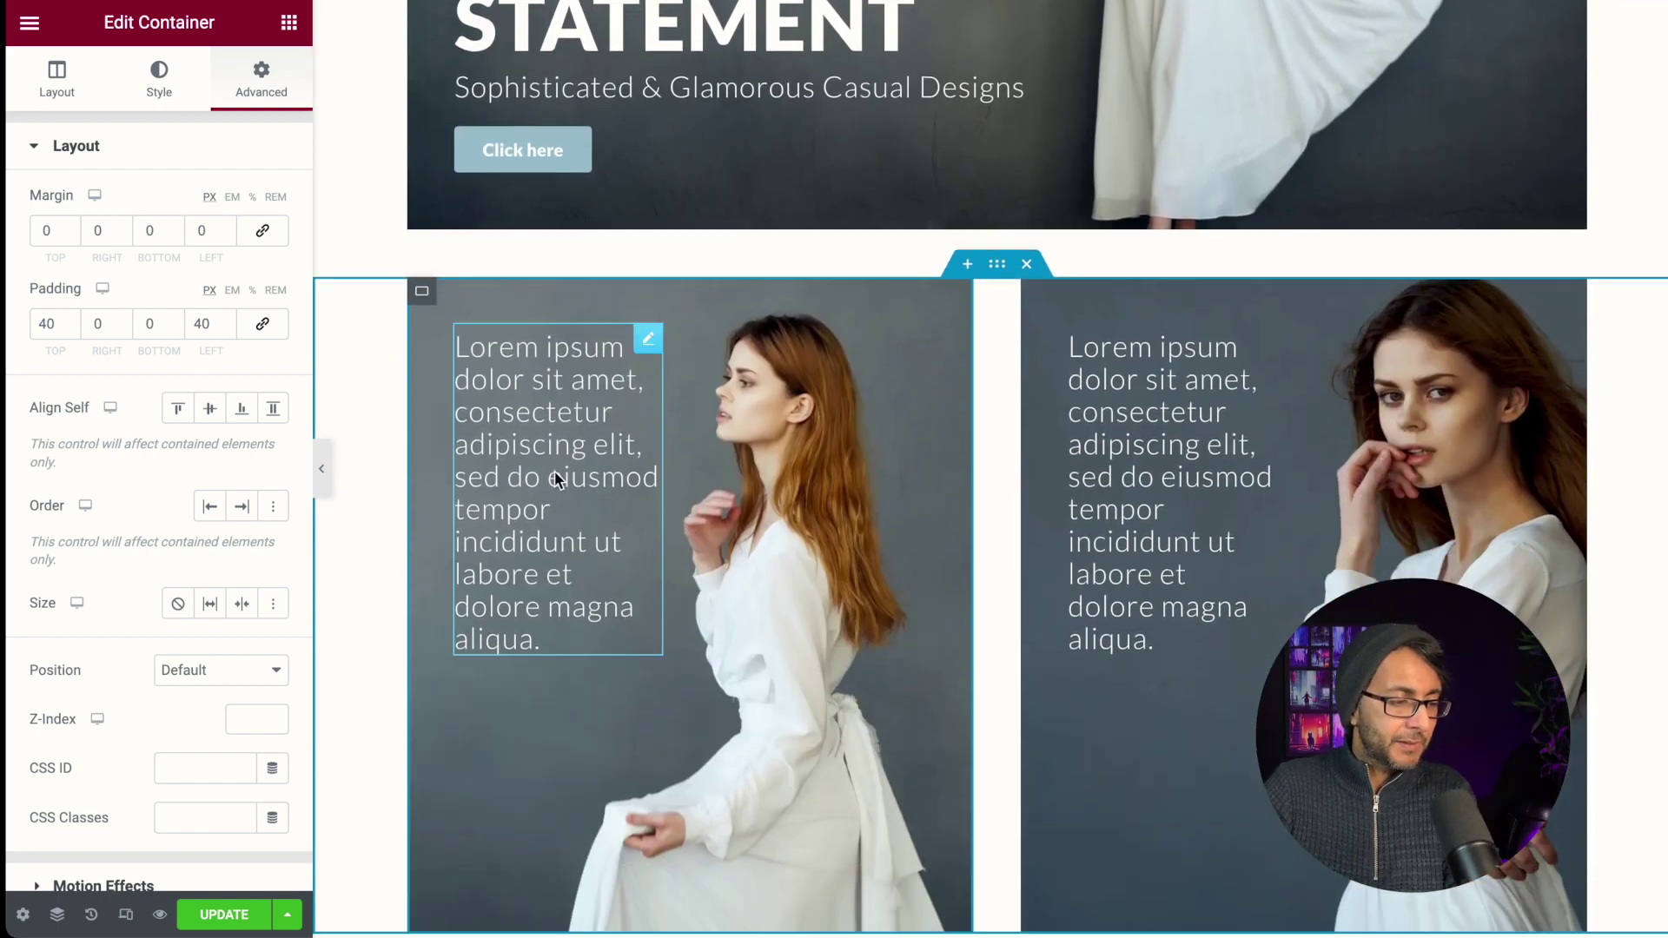
{"action": "left_click", "coordinate": [424, 294]}
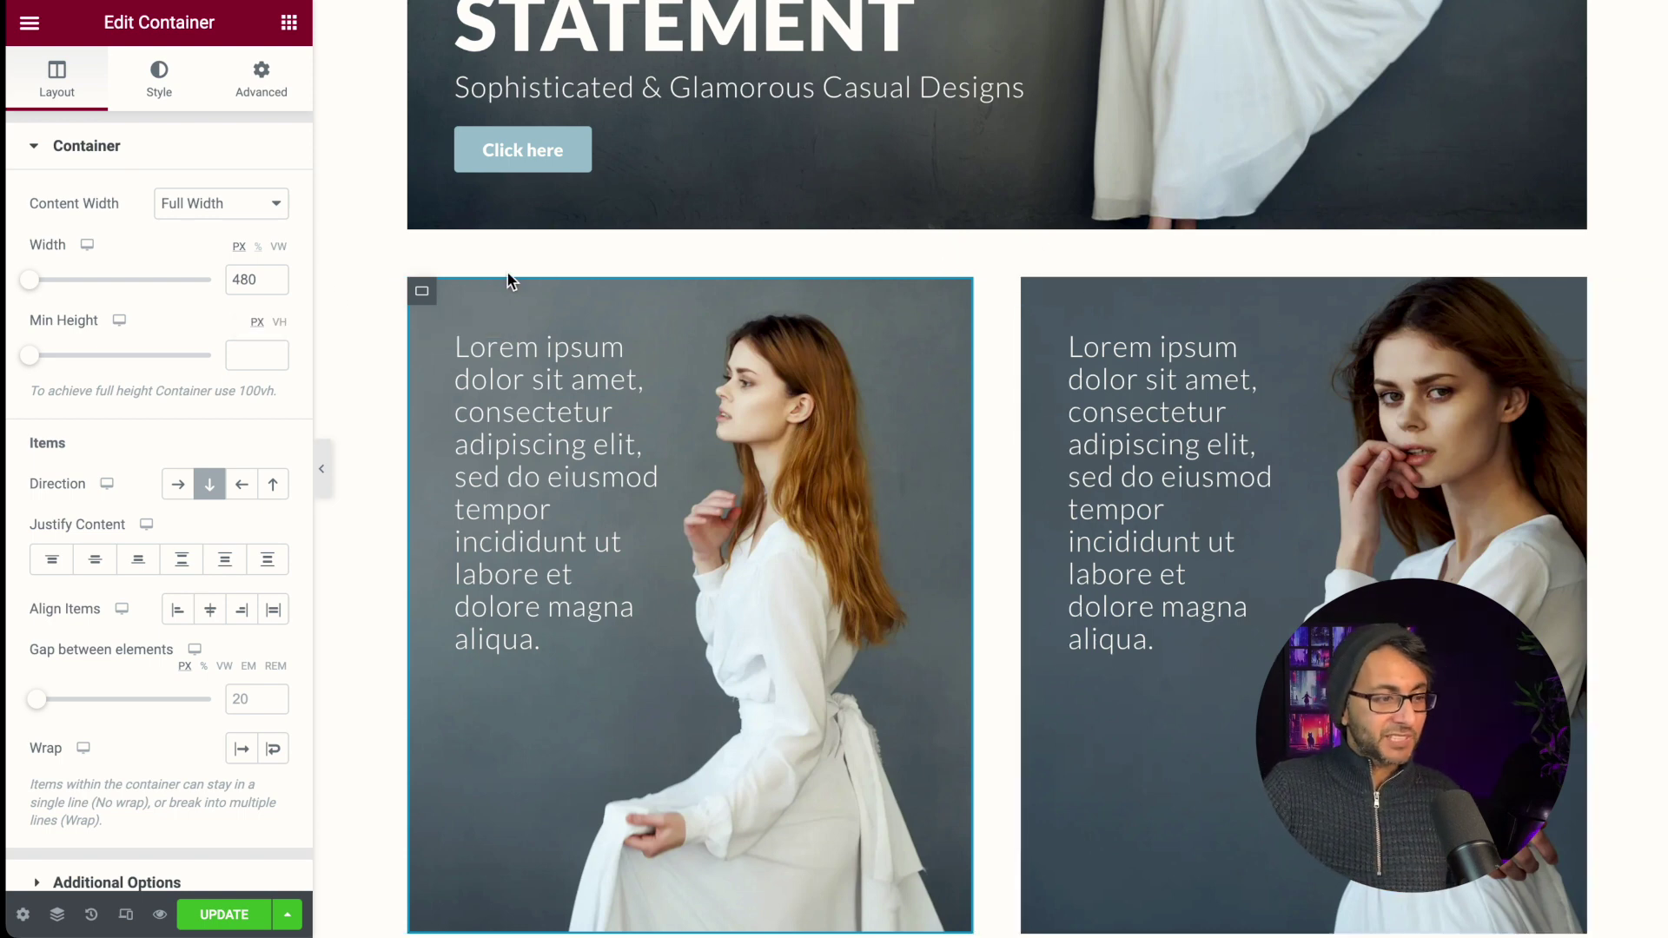
{"action": "double_click", "coordinate": [257, 276]}
{"action": "type", "text": "500"}
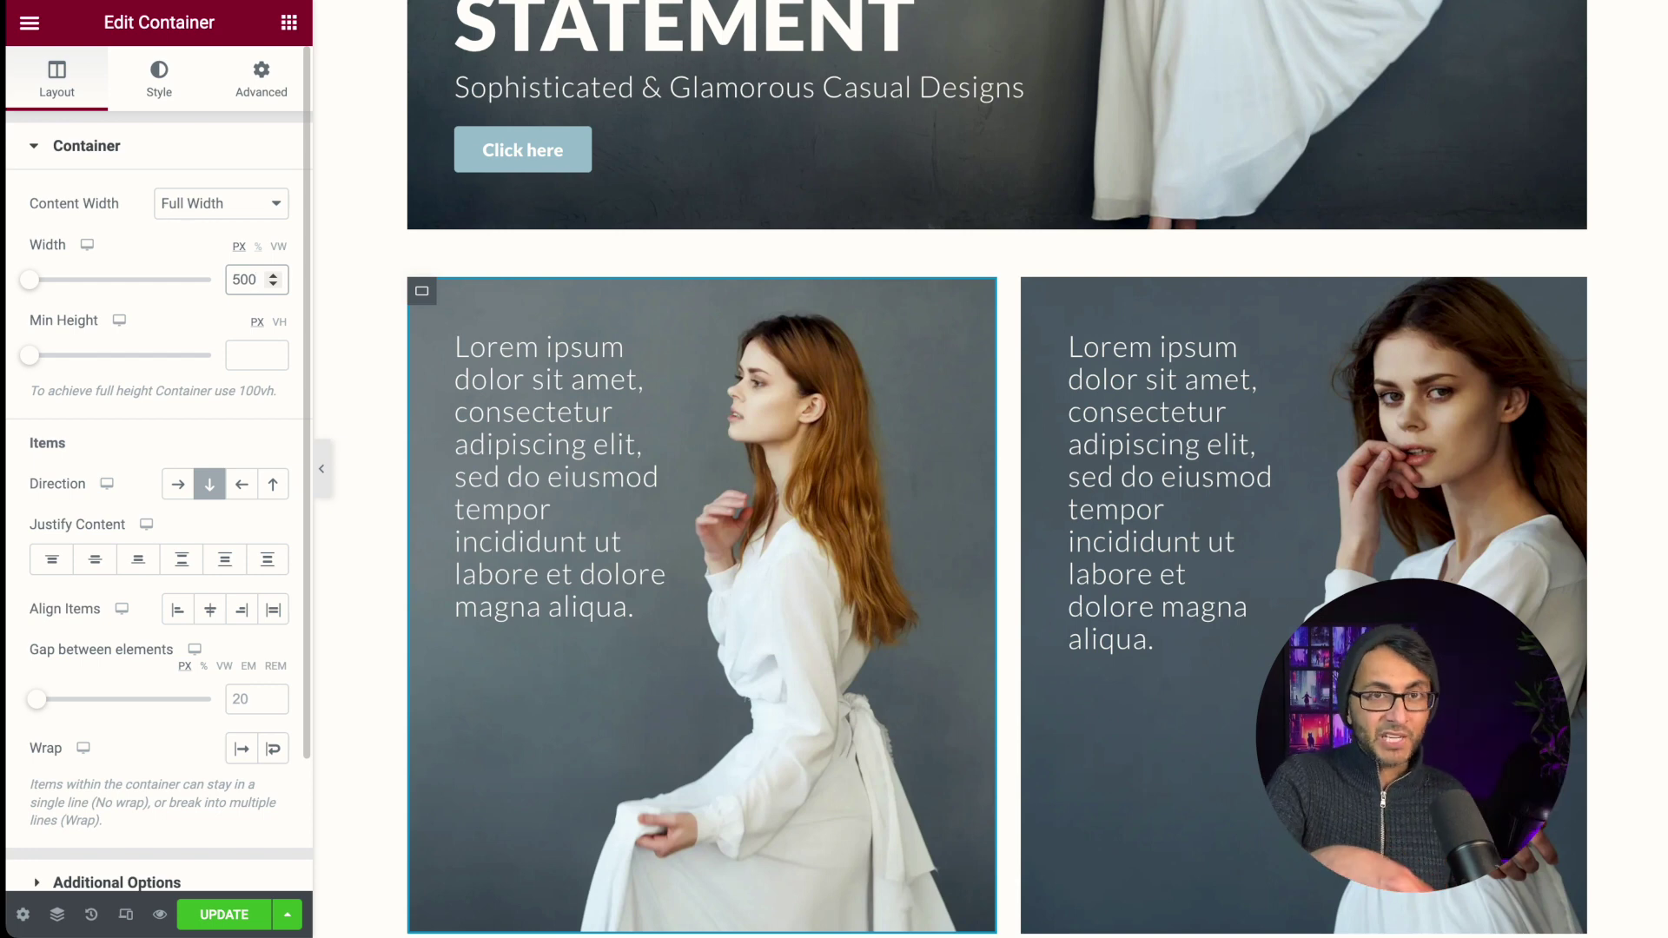
{"action": "key", "text": "BackSpace"}
{"action": "key", "text": "BackSpace"}
{"action": "key", "text": "BackSpace"}
{"action": "type", "text": "480"}
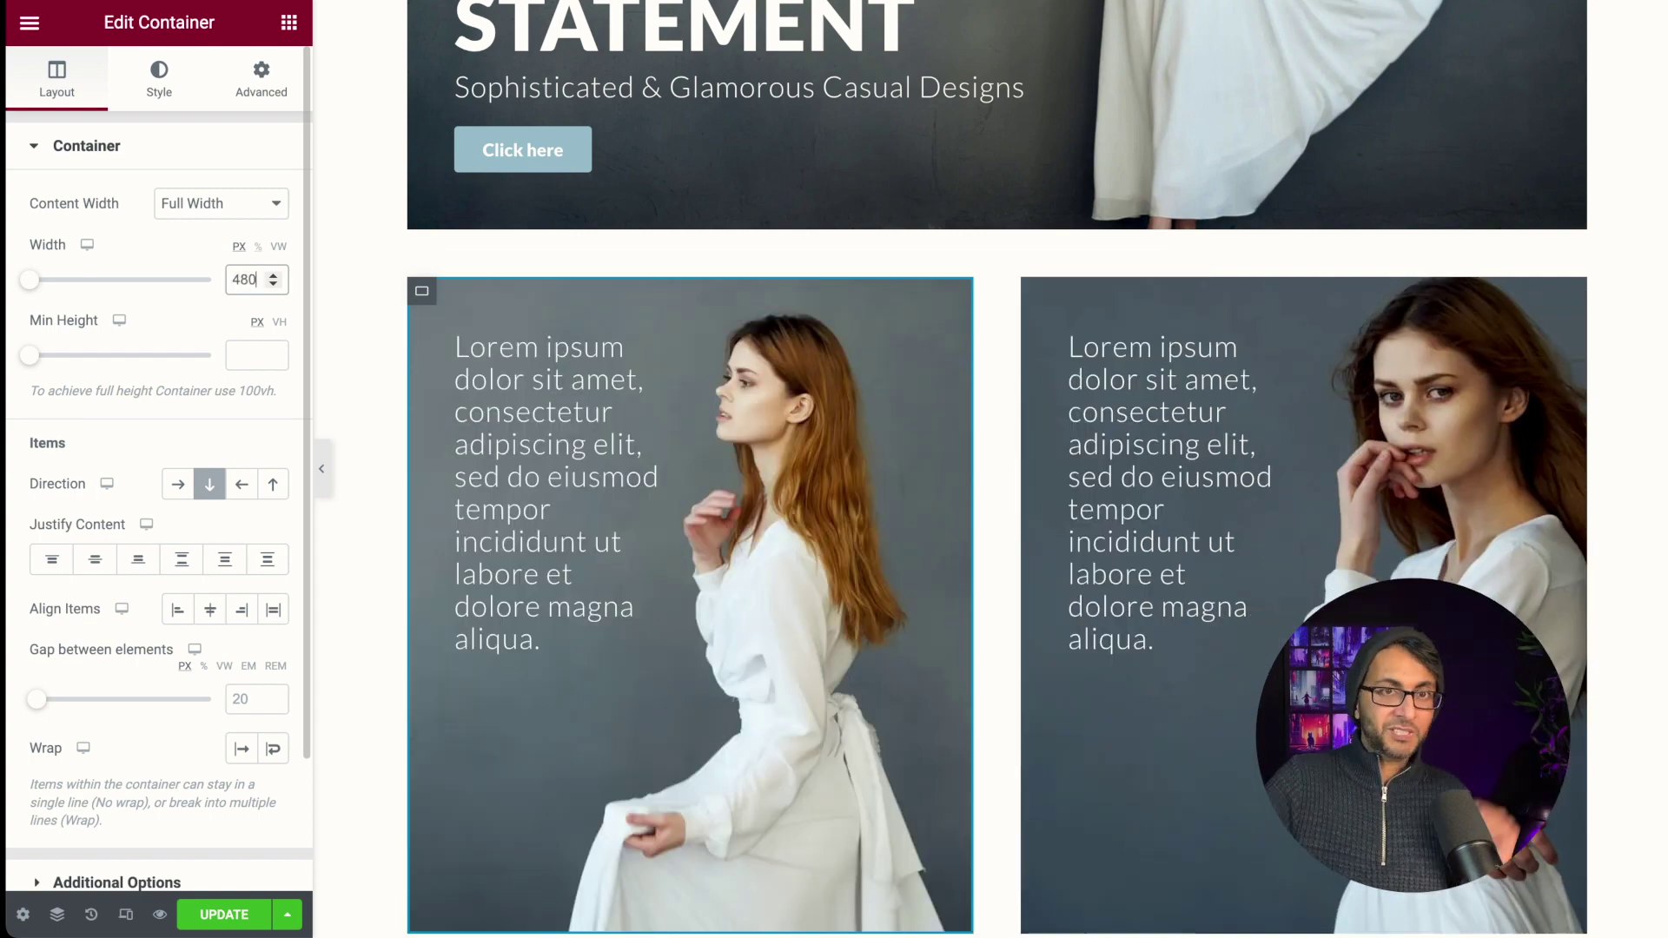
{"action": "scroll", "coordinate": [910, 596], "scroll_direction": "down", "scroll_amount": 5}
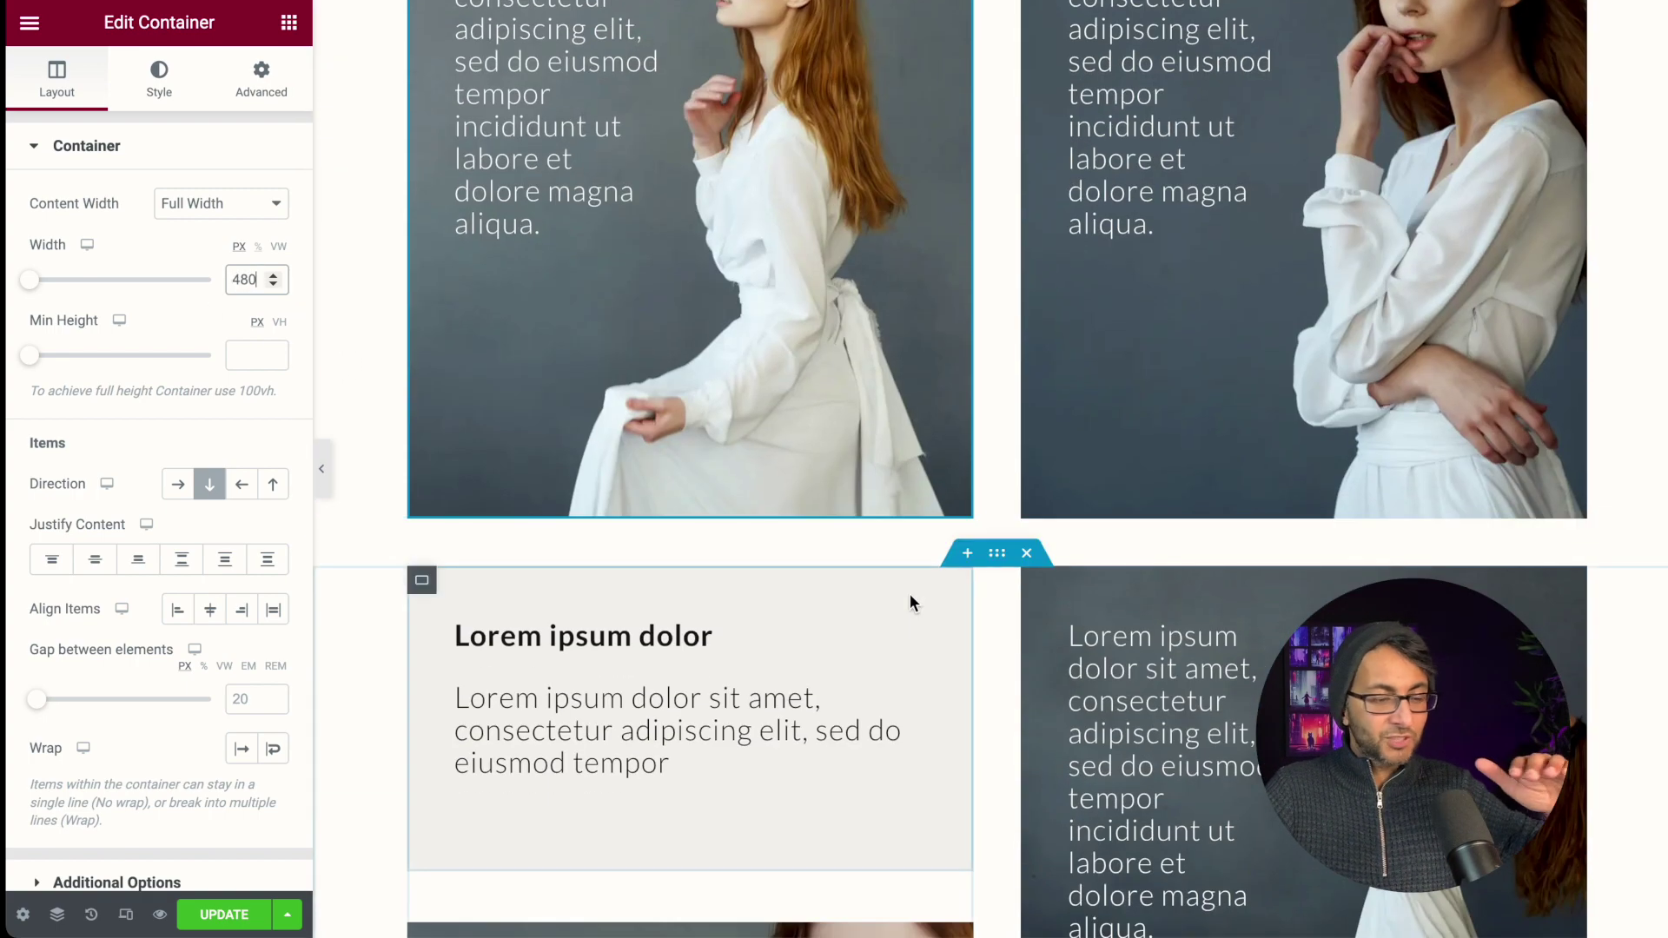
{"action": "scroll", "coordinate": [894, 616], "scroll_direction": "down", "scroll_amount": 2}
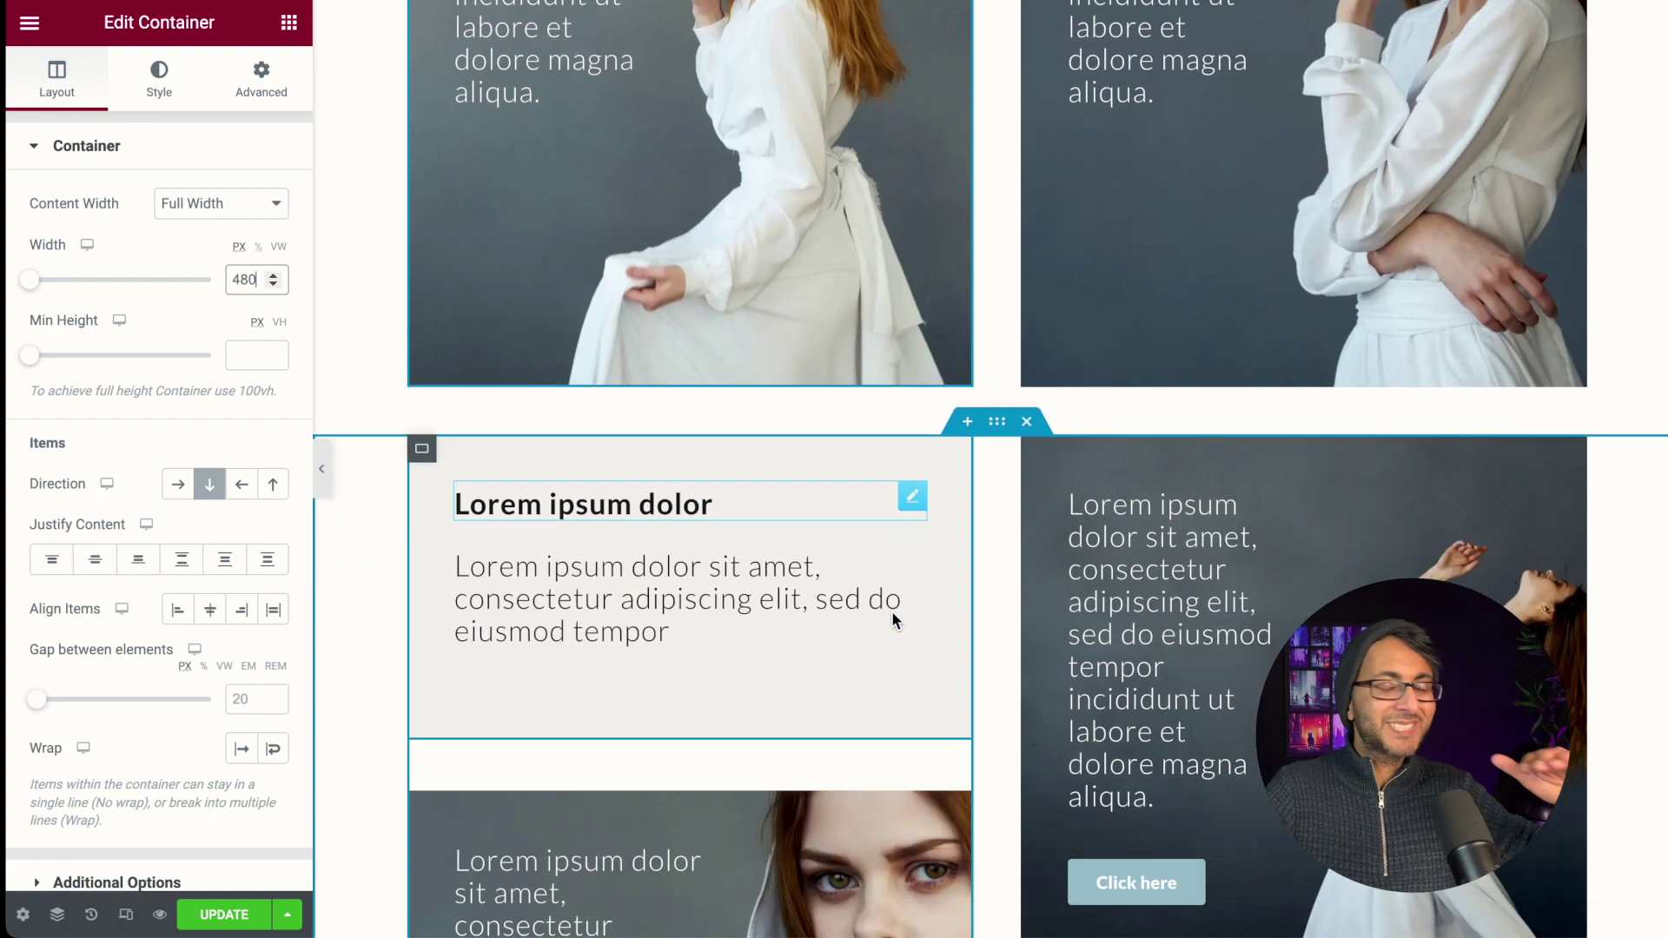
{"action": "scroll", "coordinate": [893, 615], "scroll_direction": "down", "scroll_amount": 1}
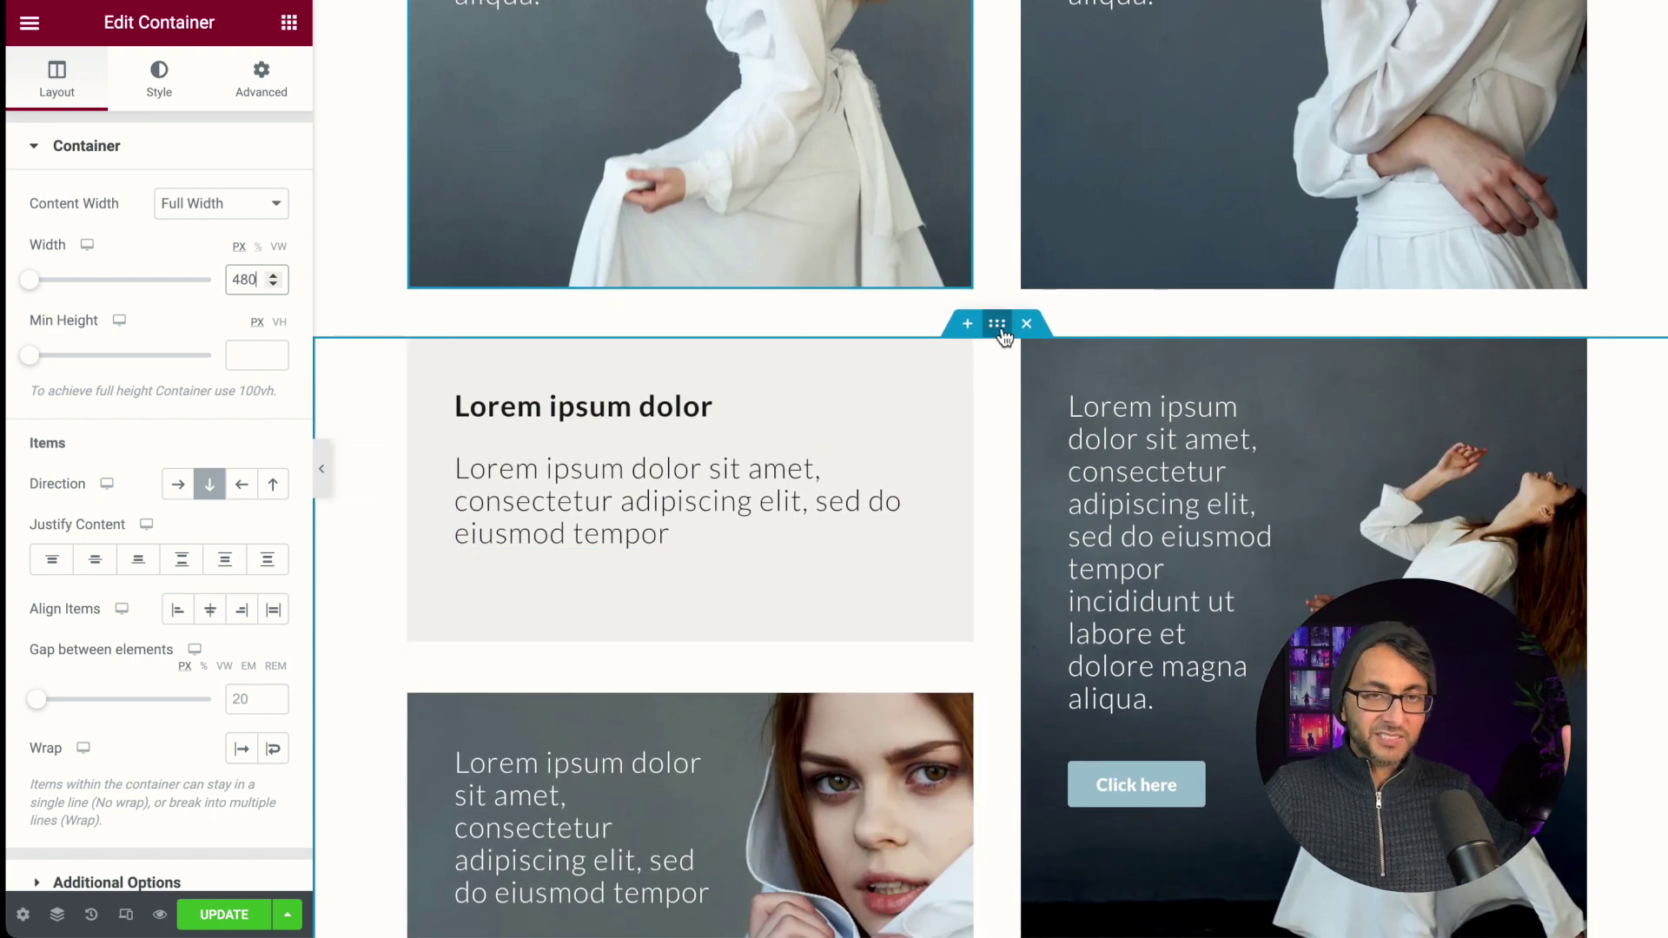
{"action": "scroll", "coordinate": [1005, 439], "scroll_direction": "down", "scroll_amount": 2}
{"action": "scroll", "coordinate": [1003, 436], "scroll_direction": "down", "scroll_amount": 1}
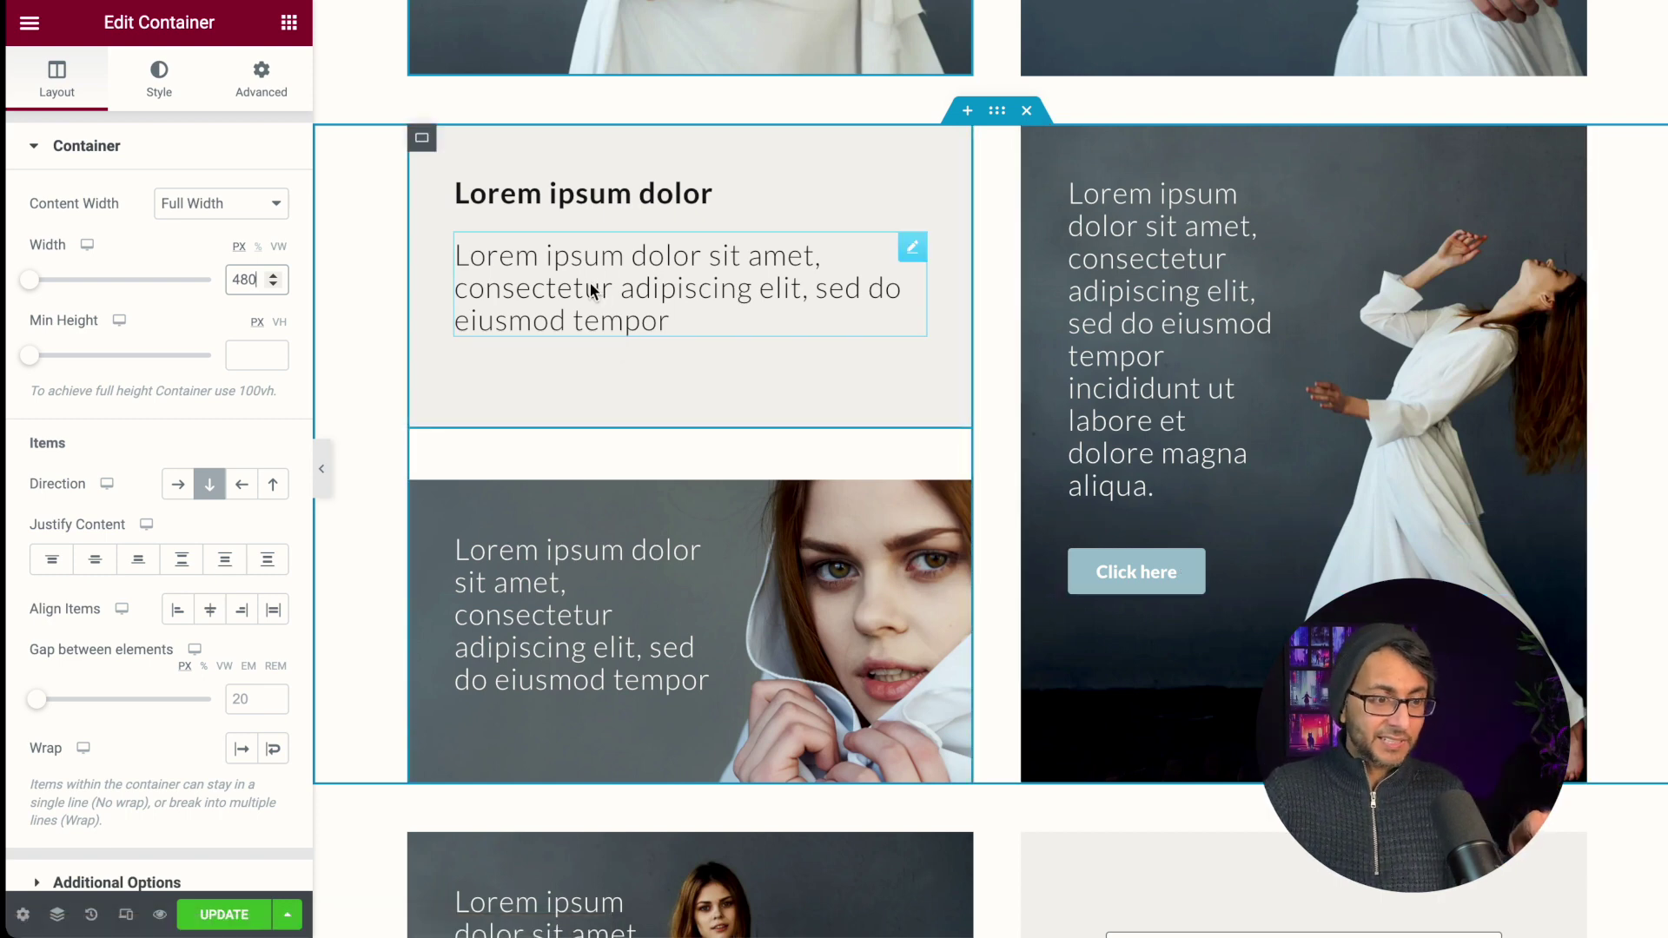
{"action": "scroll", "coordinate": [589, 289], "scroll_direction": "up", "scroll_amount": 5}
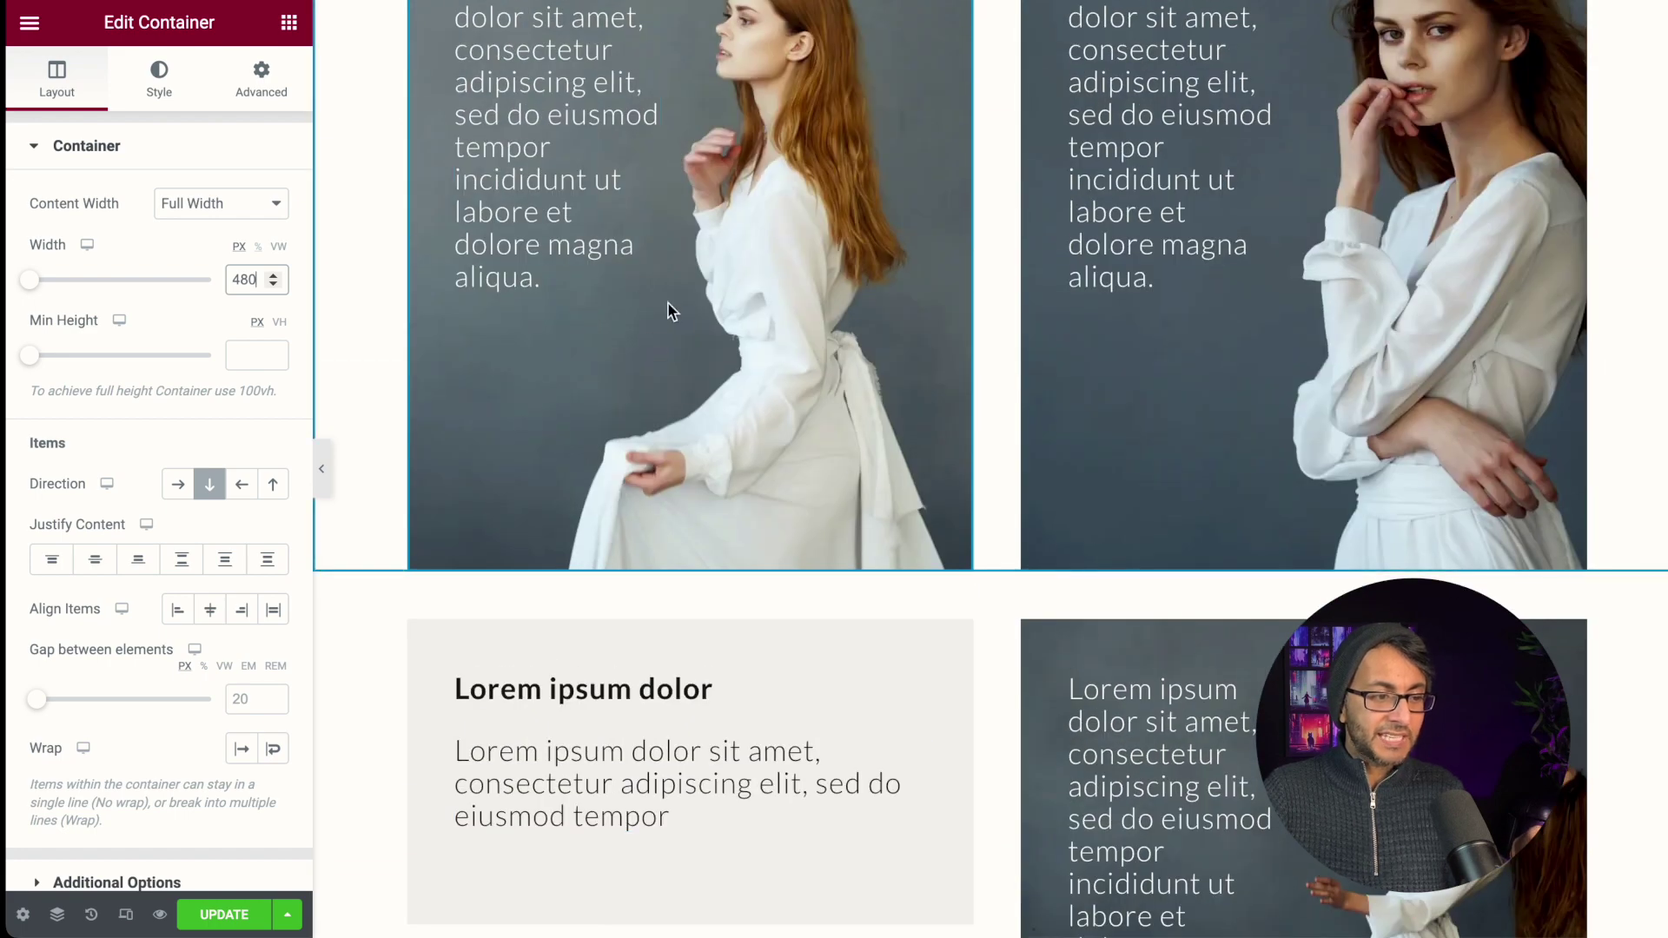
{"action": "scroll", "coordinate": [727, 436], "scroll_direction": "down", "scroll_amount": 7}
{"action": "scroll", "coordinate": [655, 275], "scroll_direction": "up", "scroll_amount": 3}
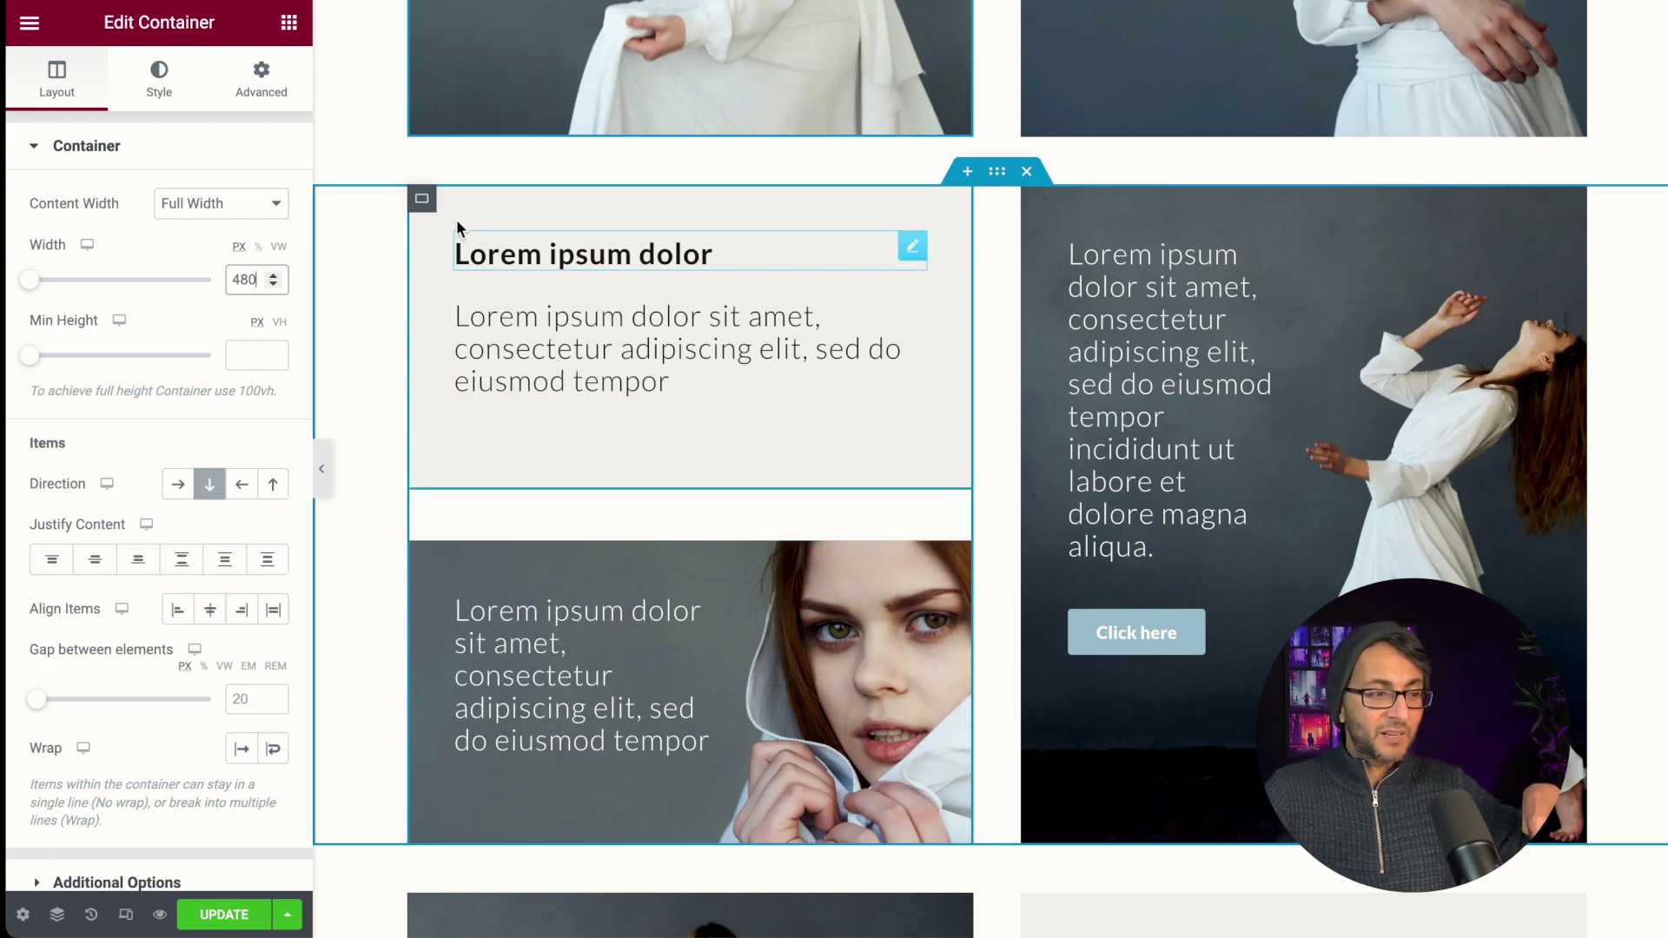
{"action": "left_click", "coordinate": [423, 201]}
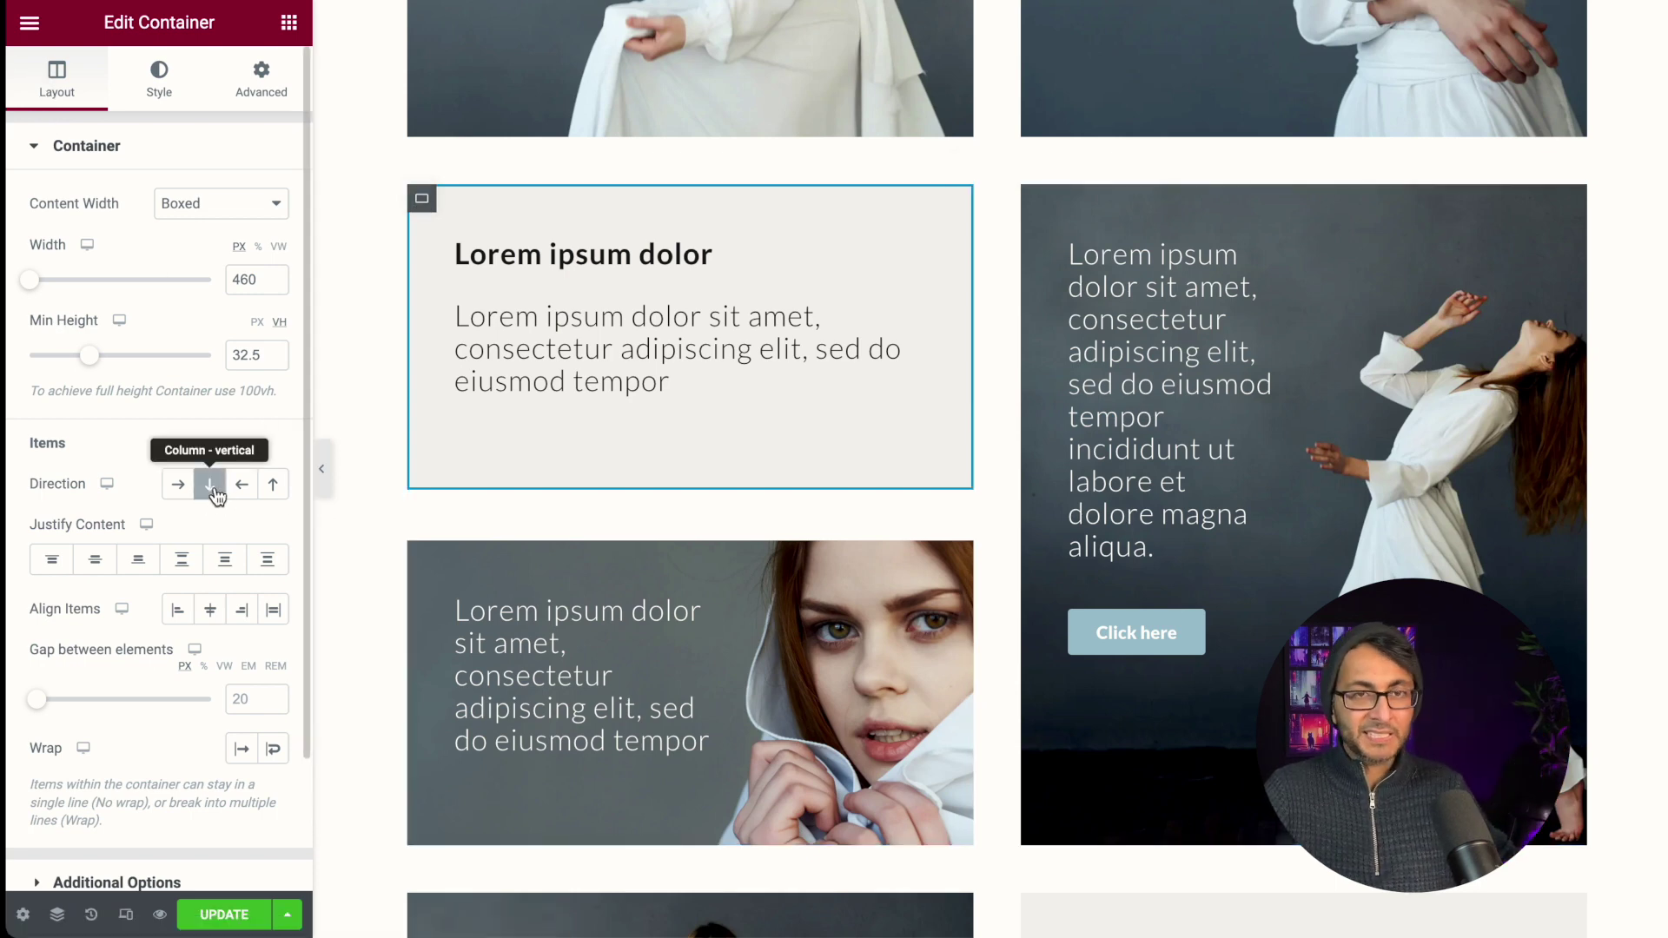
{"action": "left_click", "coordinate": [186, 485]}
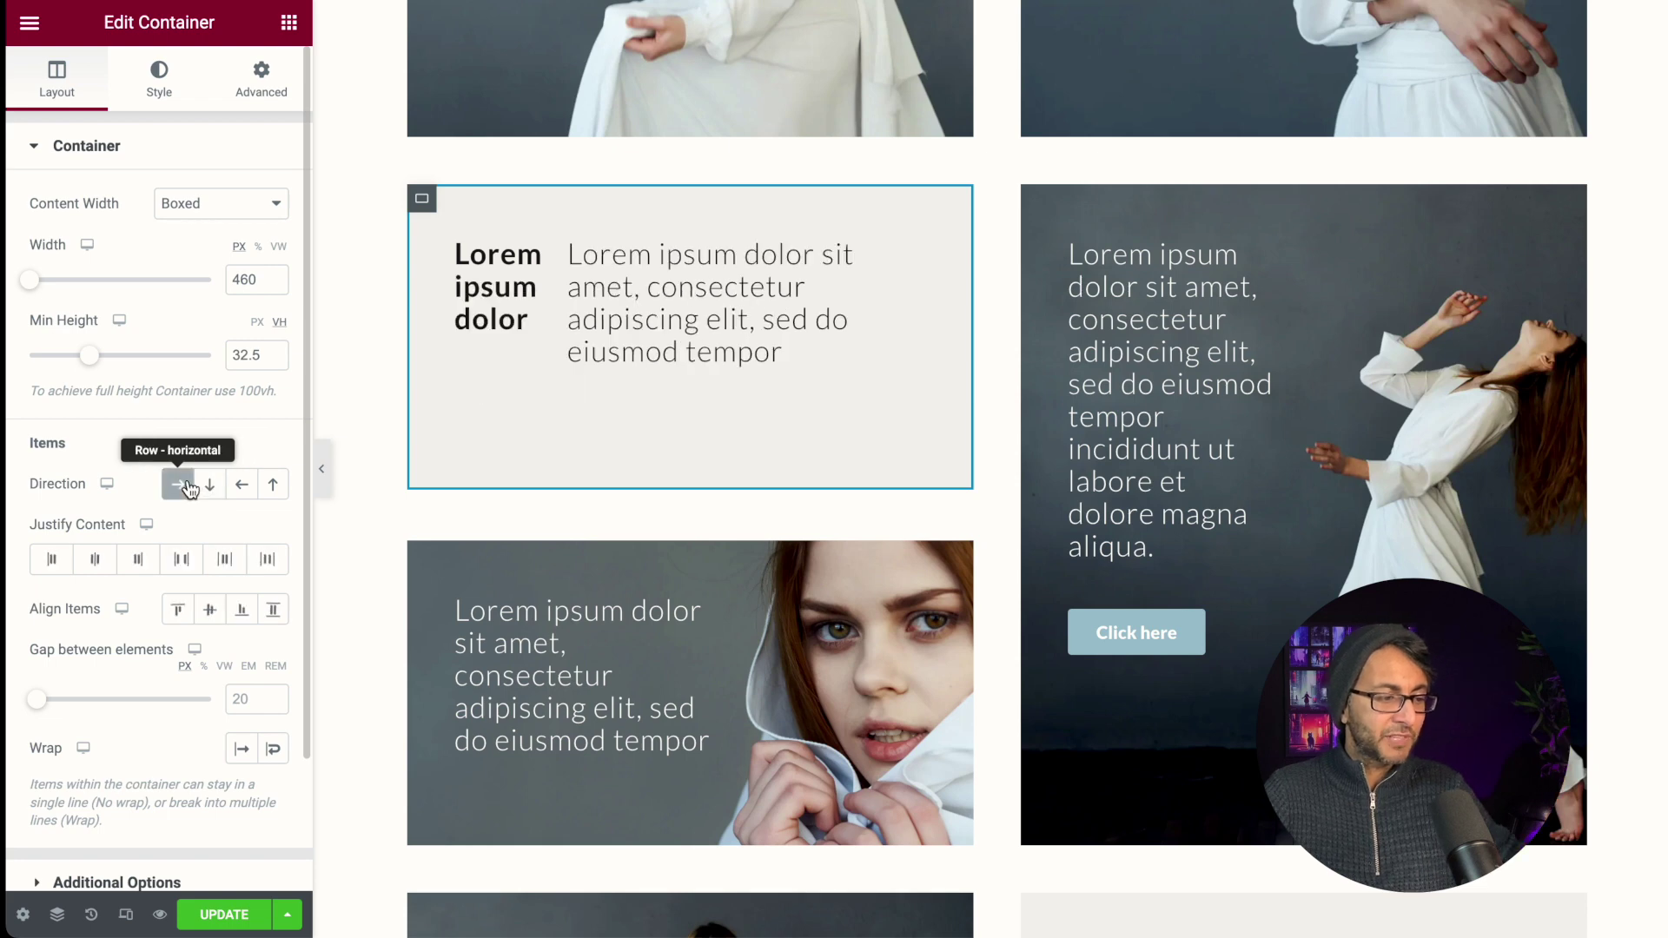
{"action": "left_click", "coordinate": [210, 489]}
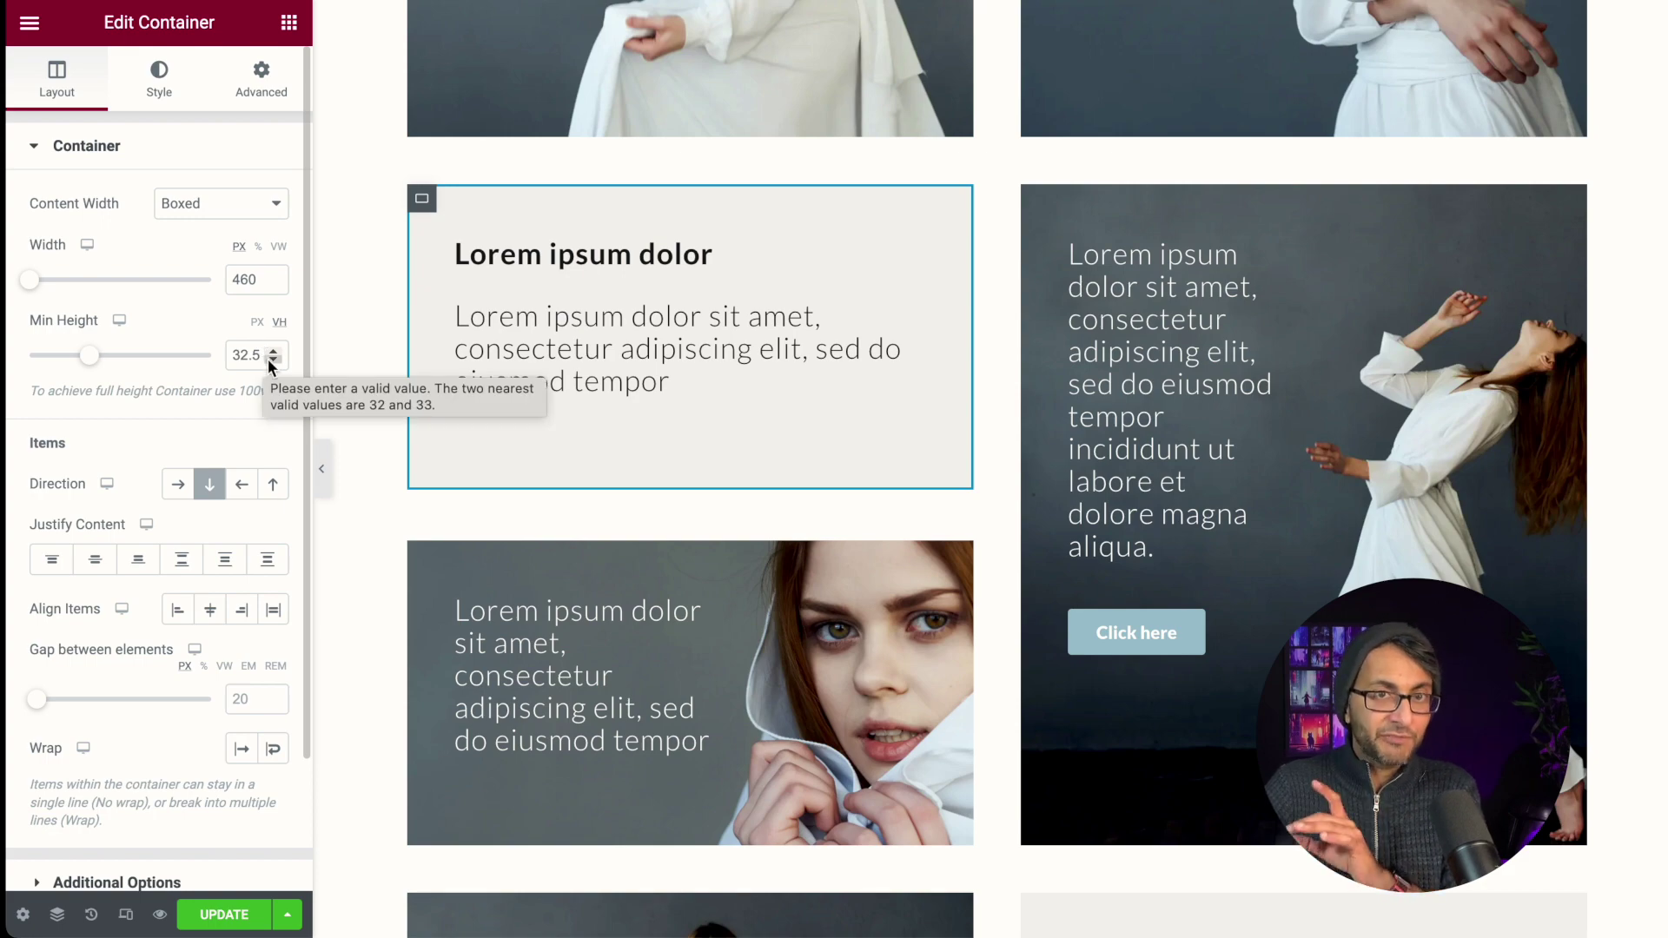
{"action": "scroll", "coordinate": [832, 472], "scroll_direction": "up", "scroll_amount": 10}
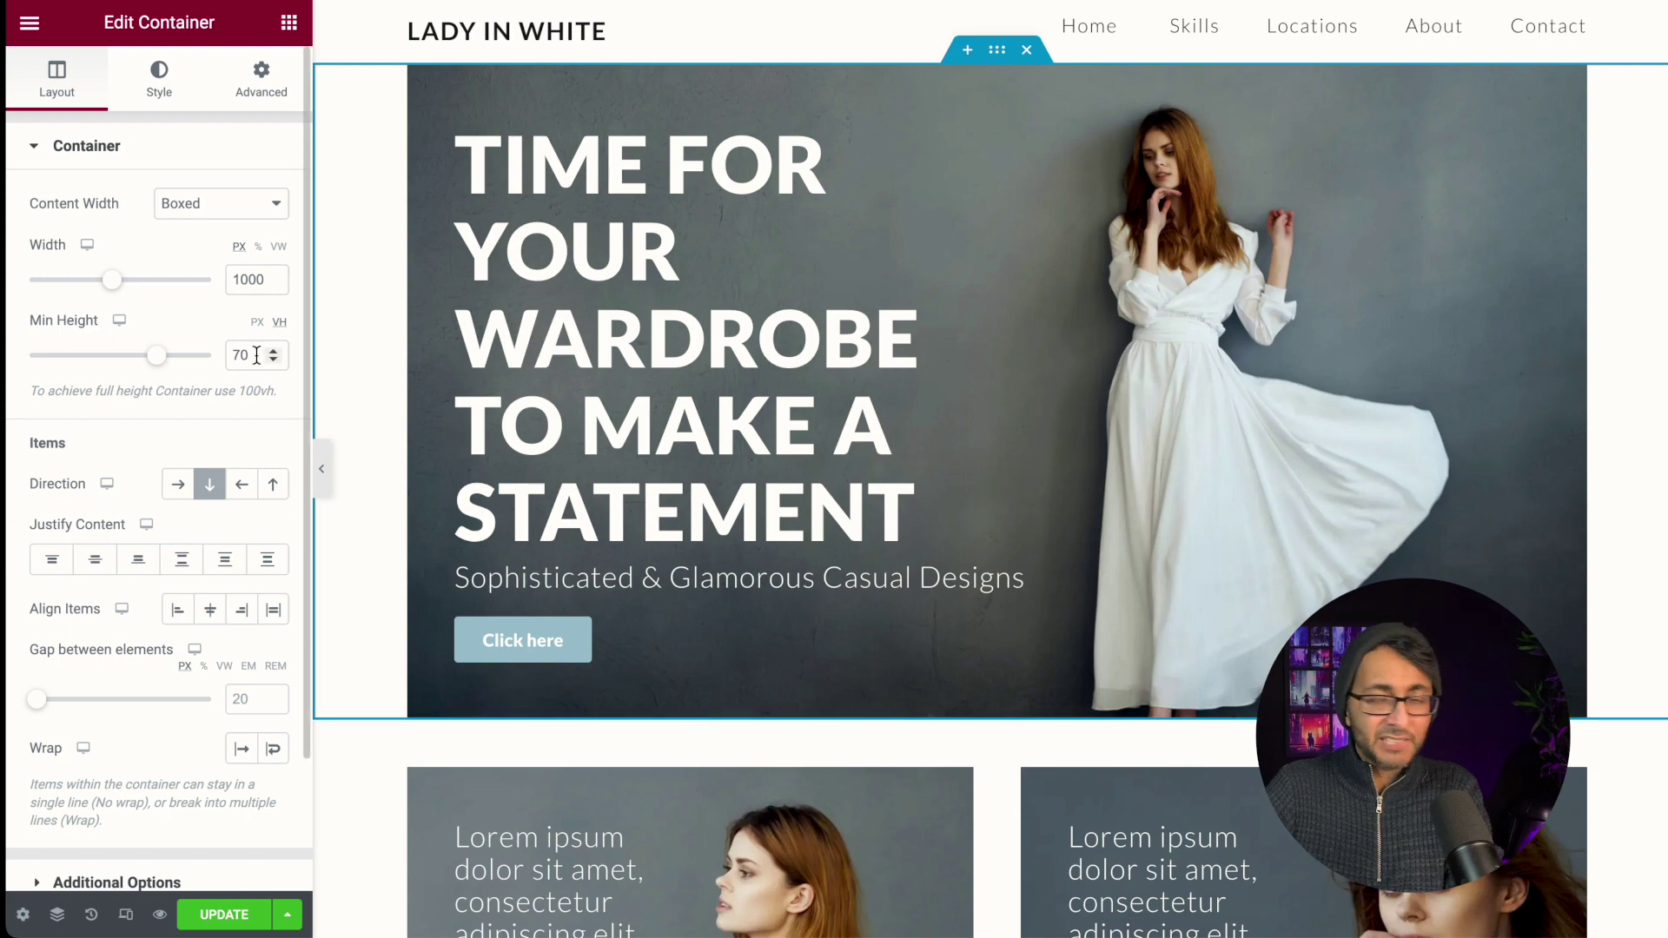
- Scroll to the dancer section, check the inner card container's layout, and open the lower-left card's heading
{"action": "scroll", "coordinate": [1001, 455], "scroll_direction": "down", "scroll_amount": 5}
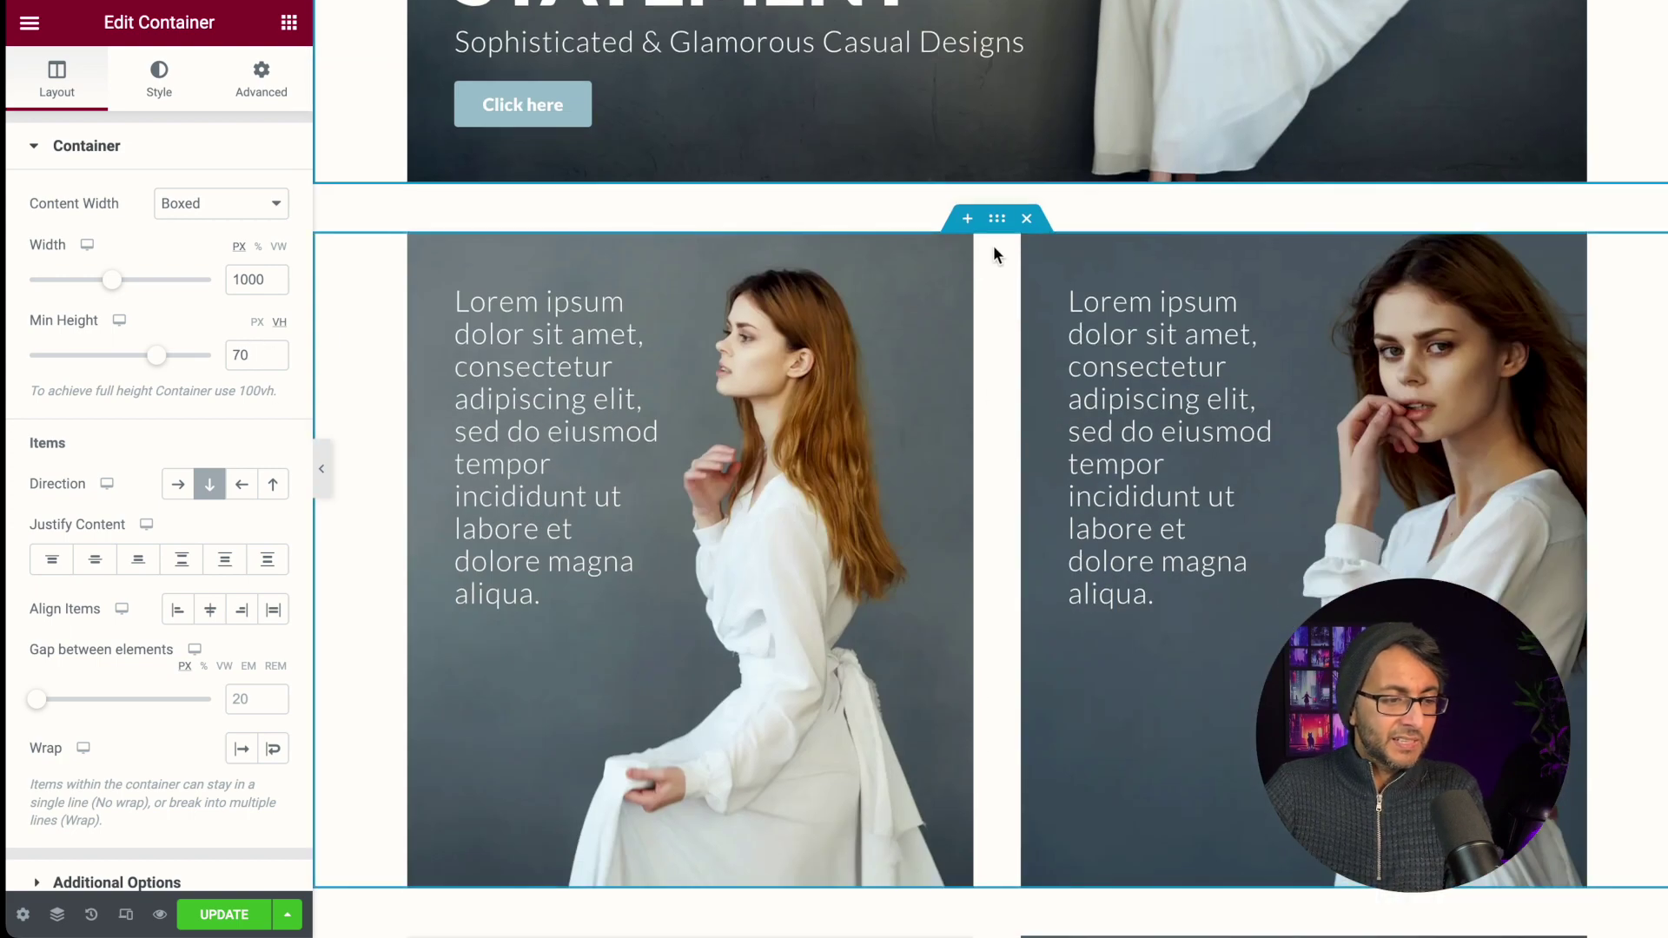
{"action": "scroll", "coordinate": [496, 492], "scroll_direction": "down", "scroll_amount": 5}
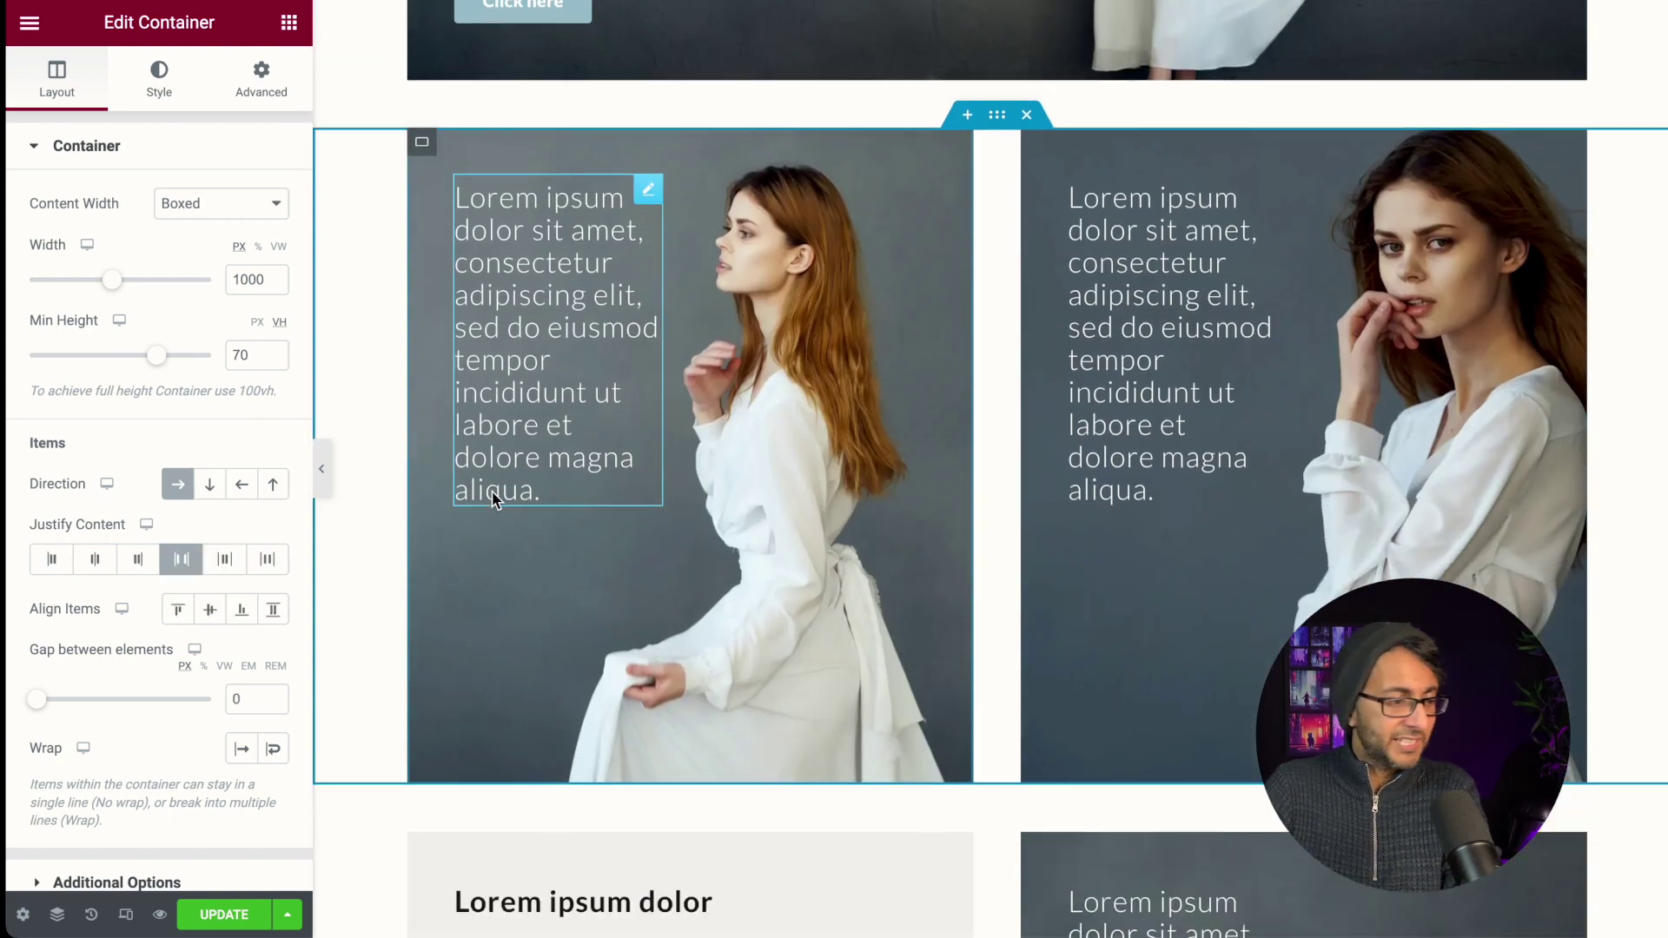
{"action": "scroll", "coordinate": [950, 469], "scroll_direction": "down", "scroll_amount": 3}
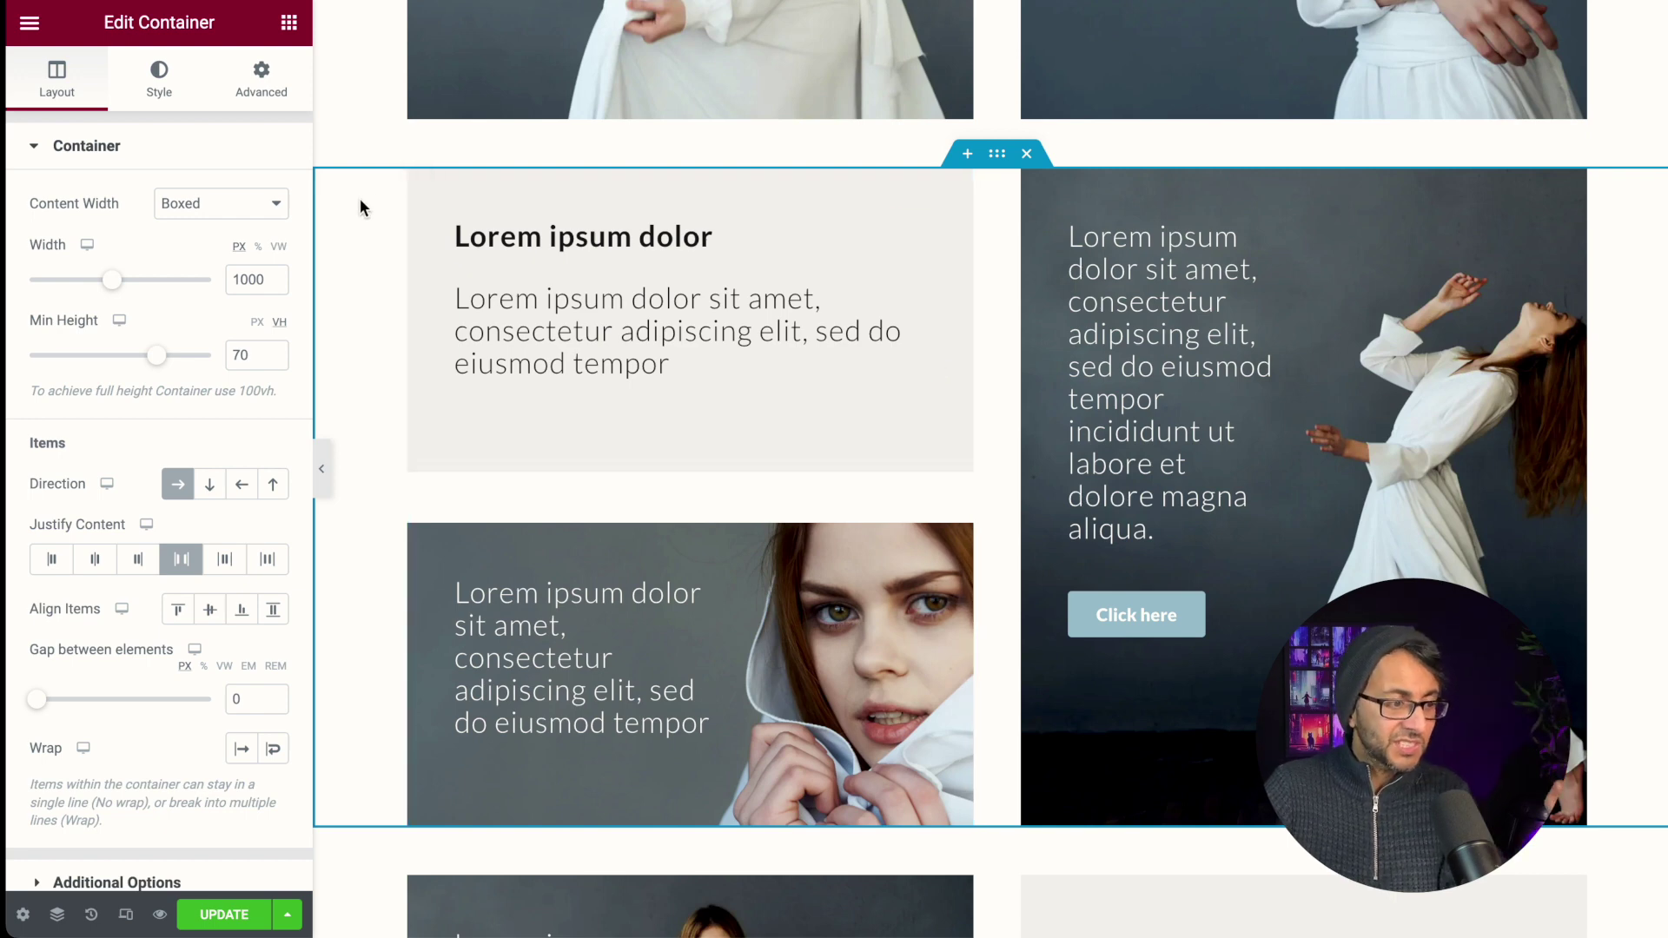
{"action": "left_click", "coordinate": [422, 182]}
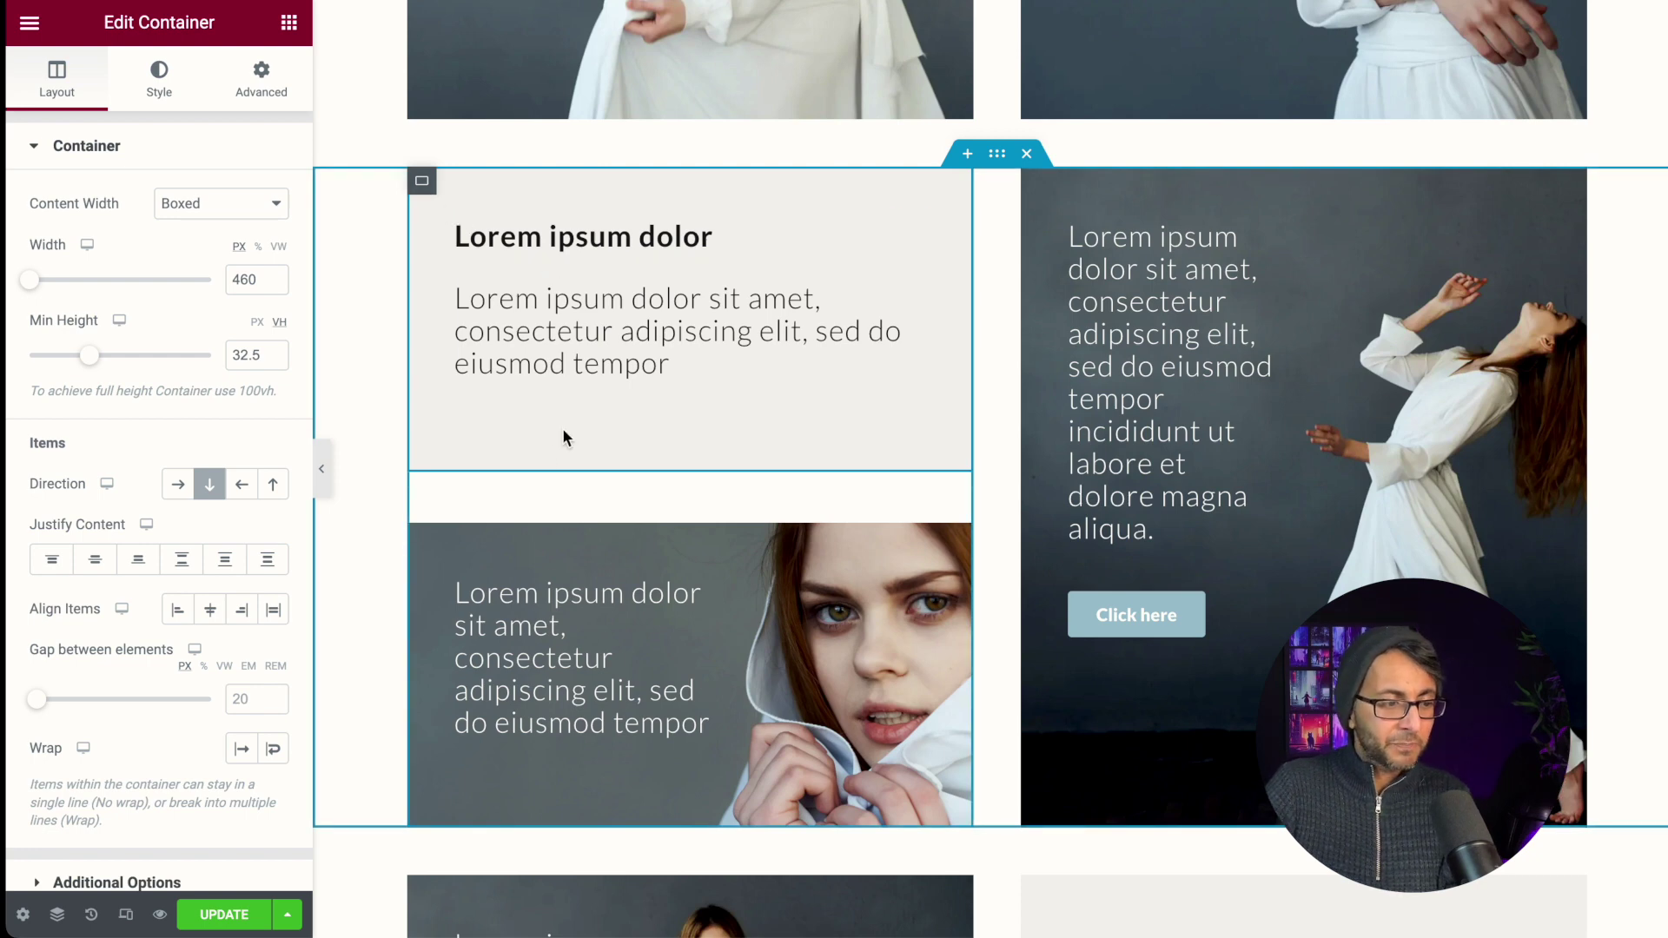
{"action": "left_click", "coordinate": [571, 677]}
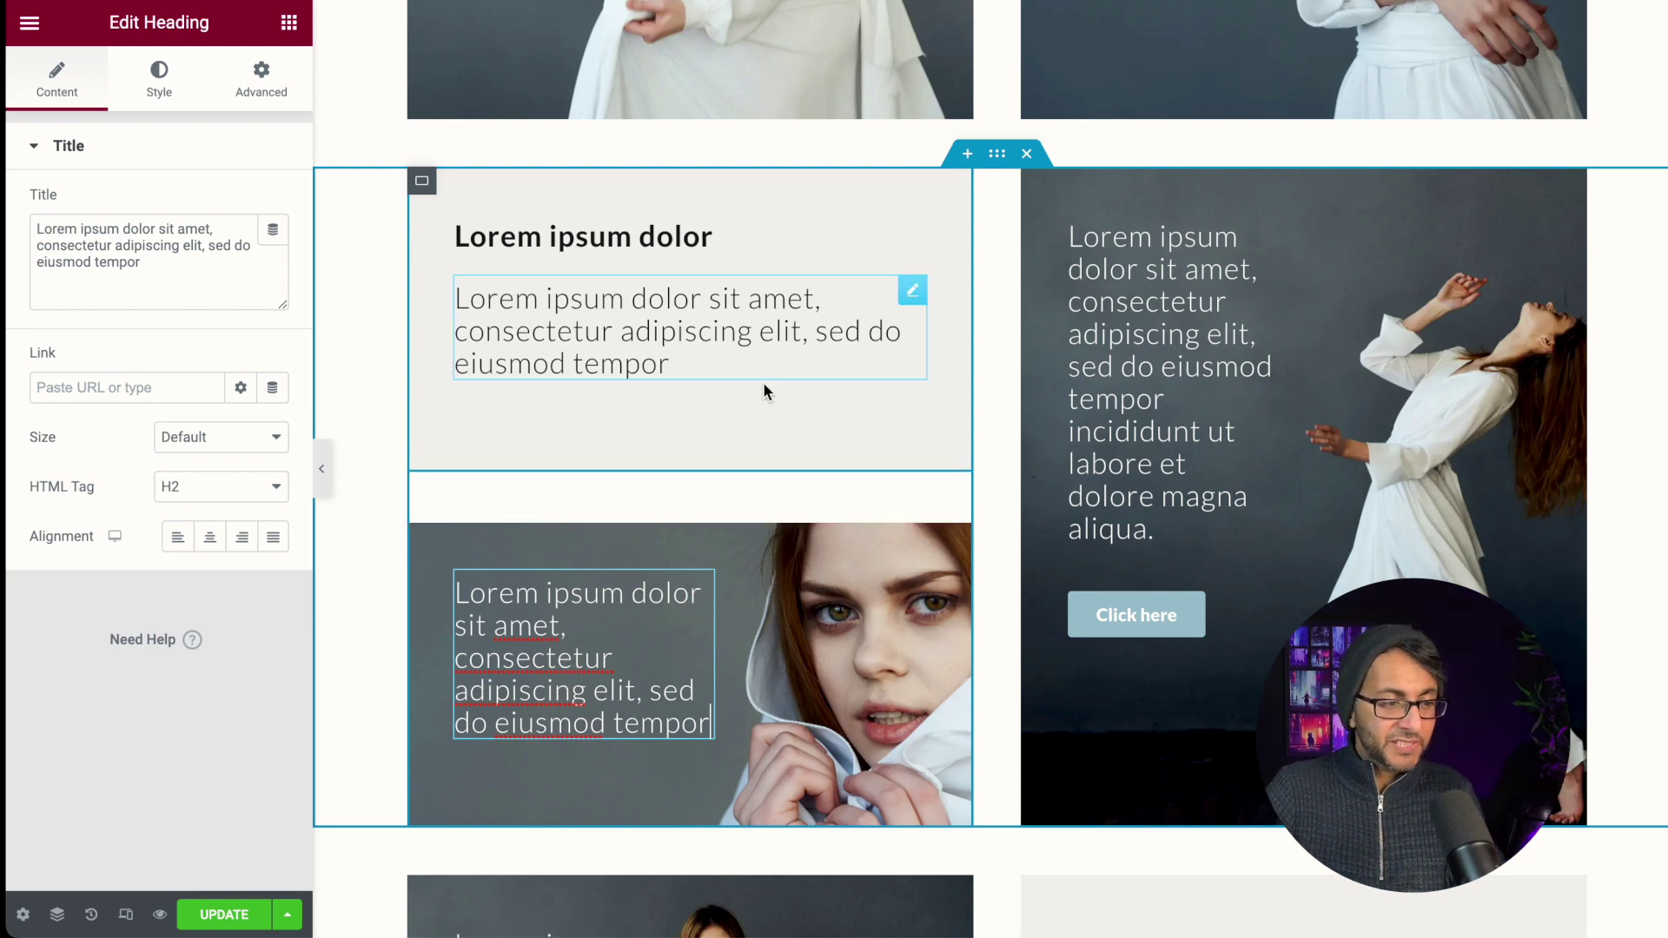
- View the light grey card's Style background, a classic background with no image, while scrolling the preview
{"action": "left_click", "coordinate": [423, 180]}
{"action": "left_click", "coordinate": [165, 80]}
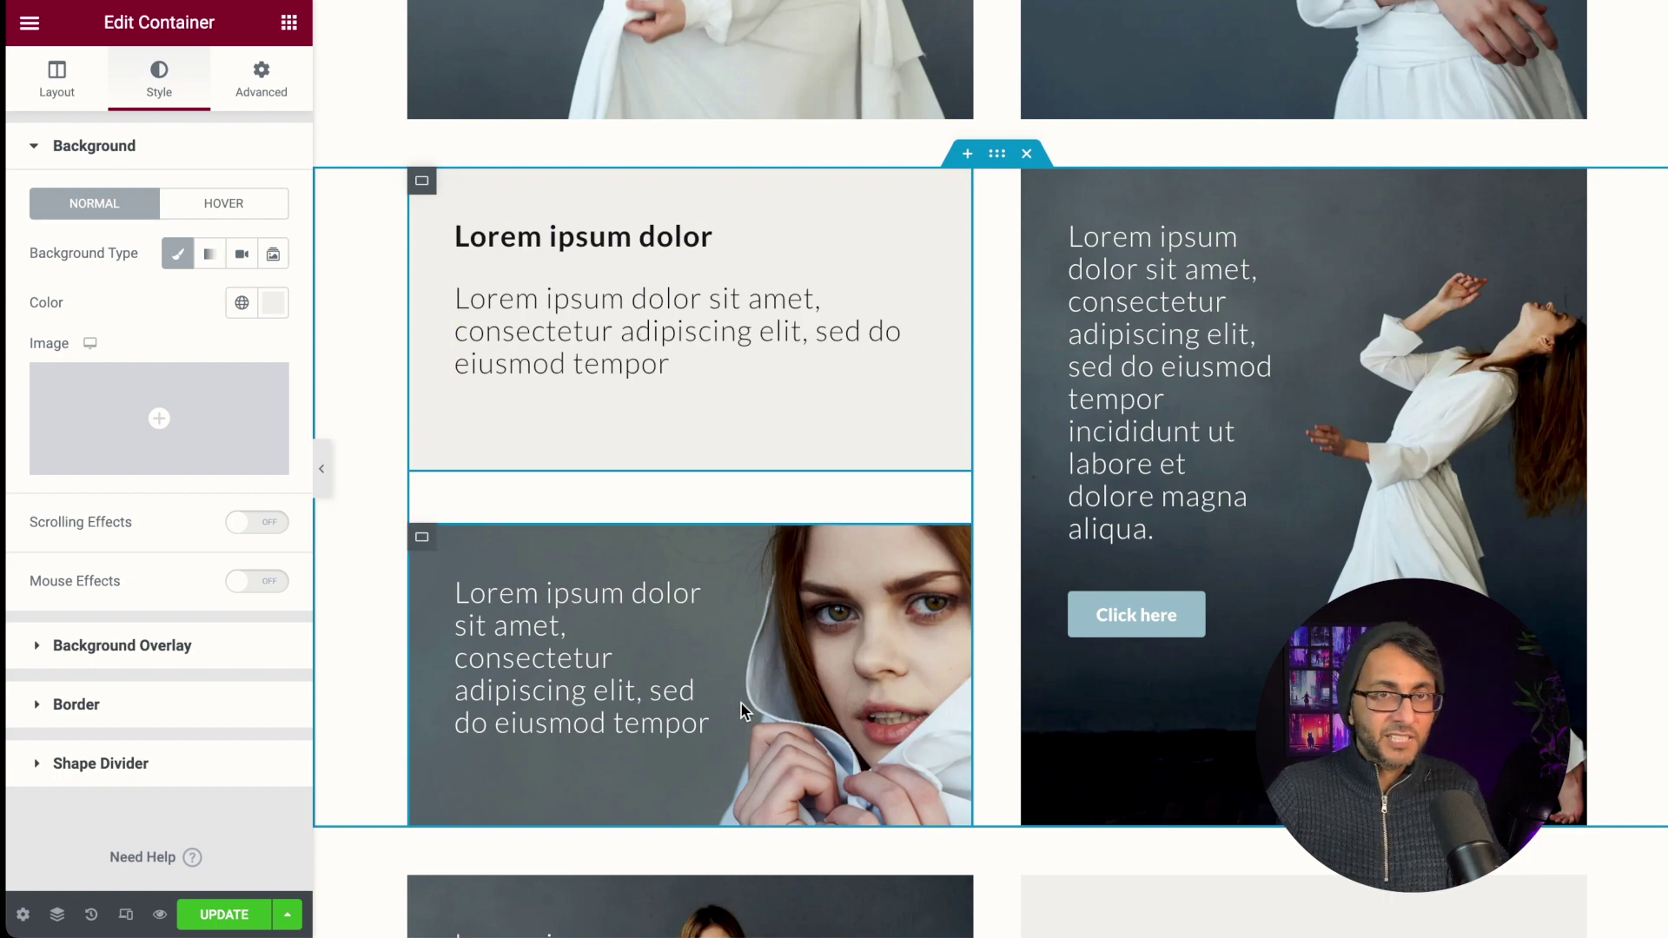
{"action": "scroll", "coordinate": [742, 704], "scroll_direction": "down", "scroll_amount": 8}
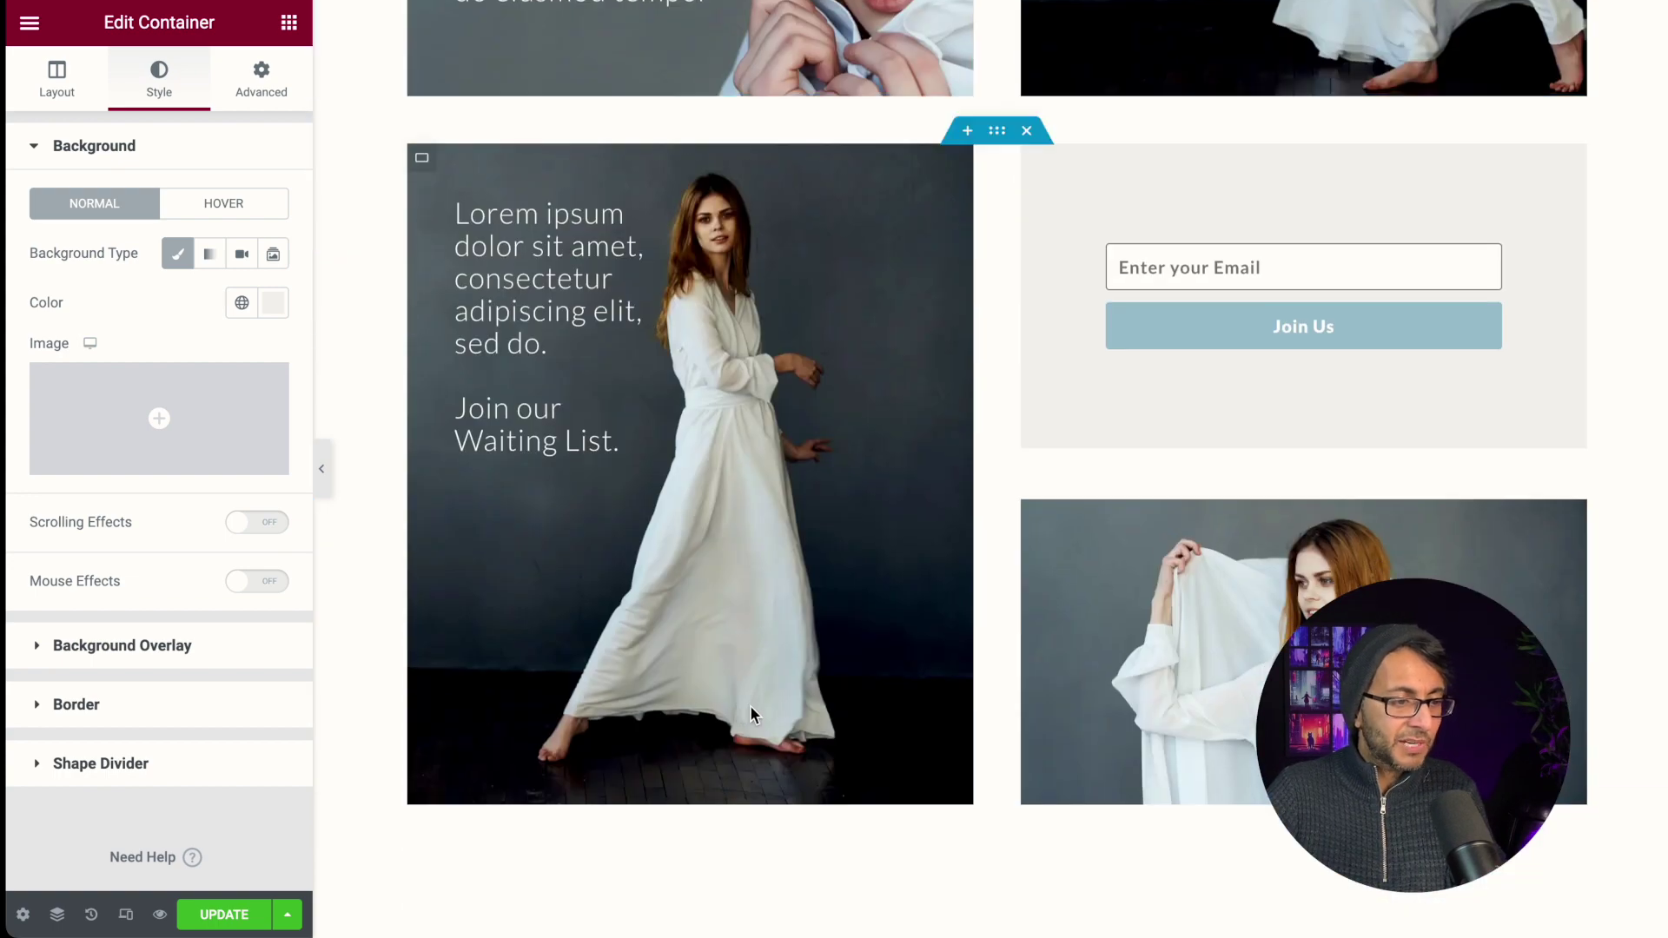
{"action": "scroll", "coordinate": [1045, 549], "scroll_direction": "down", "scroll_amount": 3}
{"action": "scroll", "coordinate": [1046, 561], "scroll_direction": "down", "scroll_amount": 1}
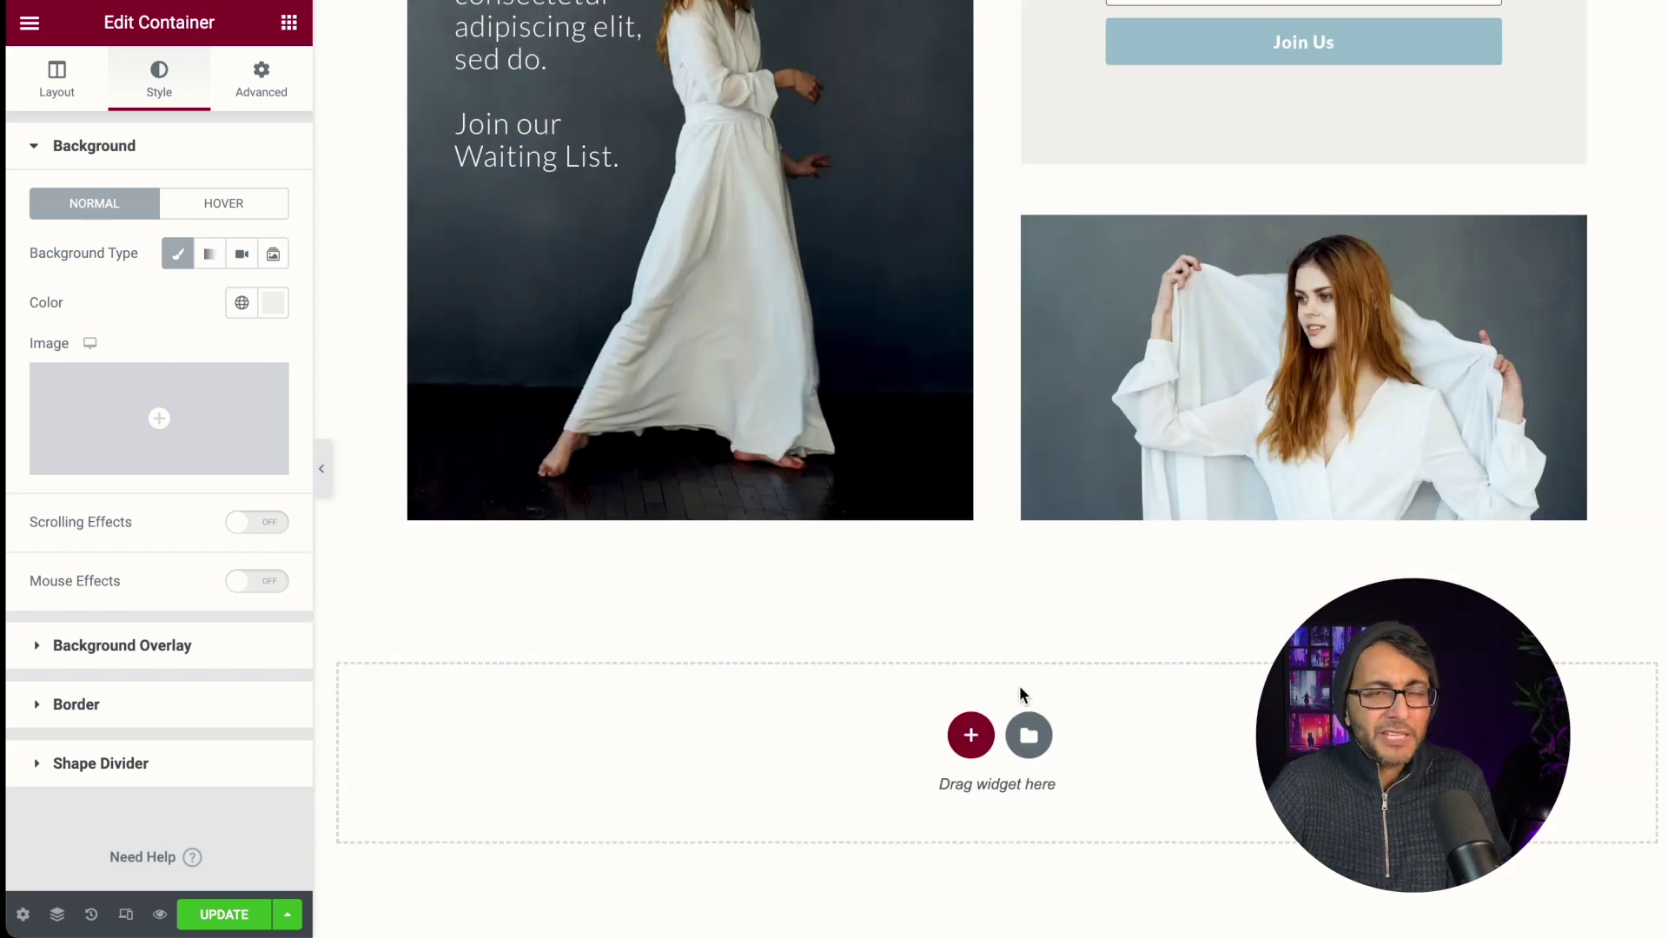
{"action": "scroll", "coordinate": [1022, 694], "scroll_direction": "up", "scroll_amount": 5}
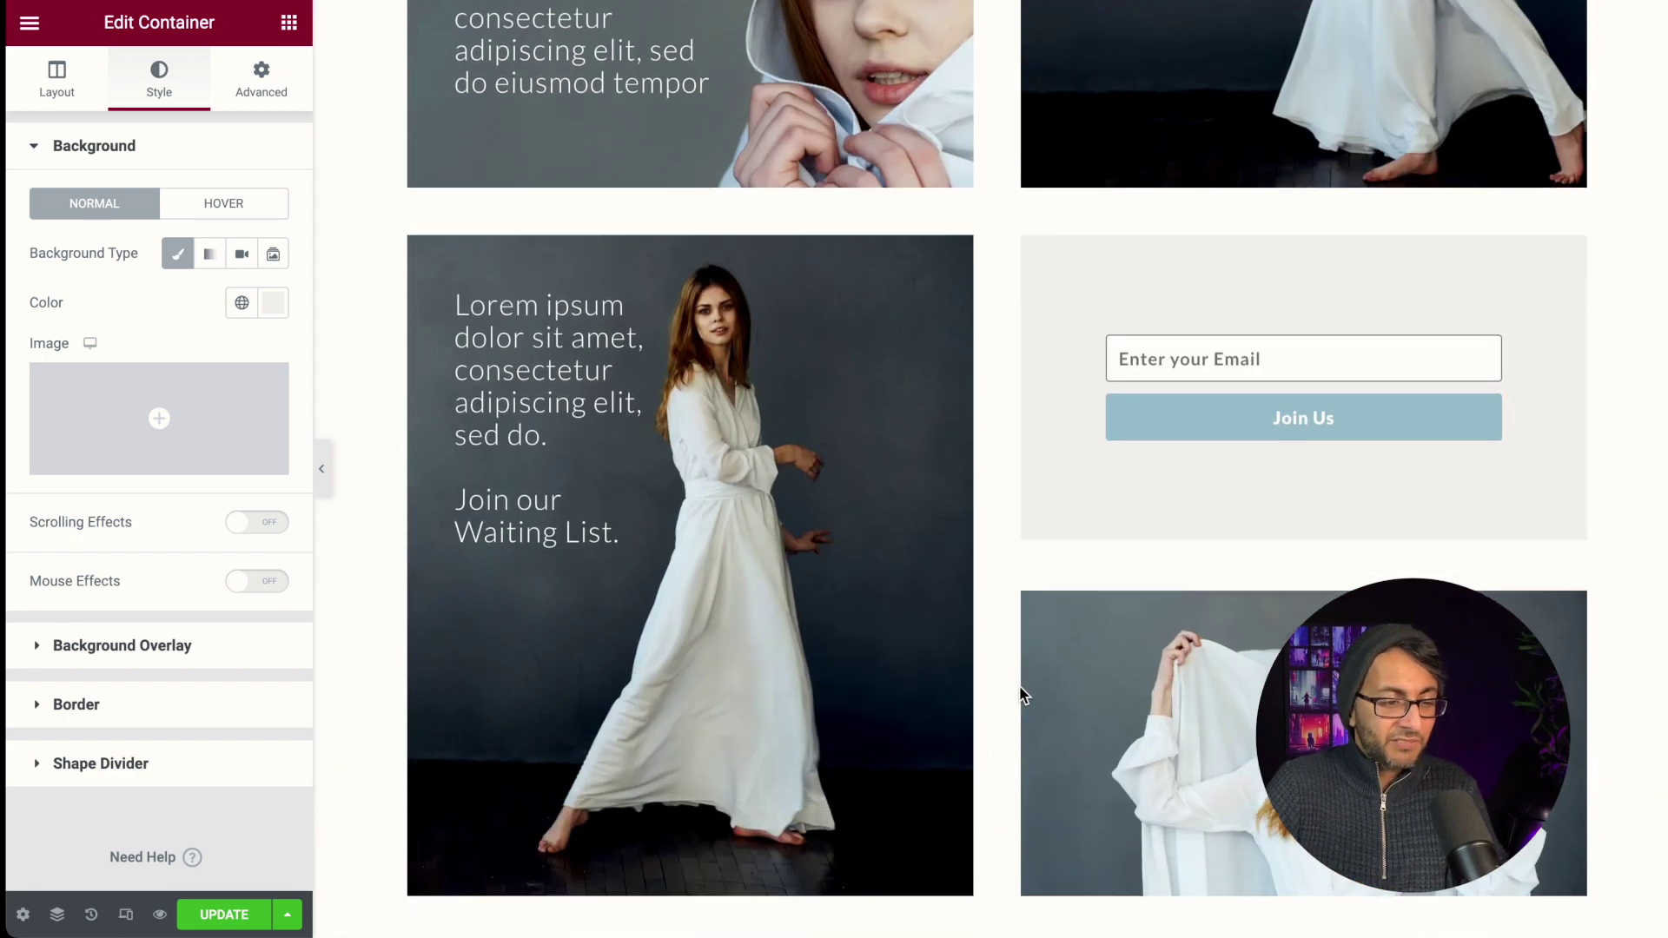
{"action": "scroll", "coordinate": [1036, 413], "scroll_direction": "up", "scroll_amount": 6}
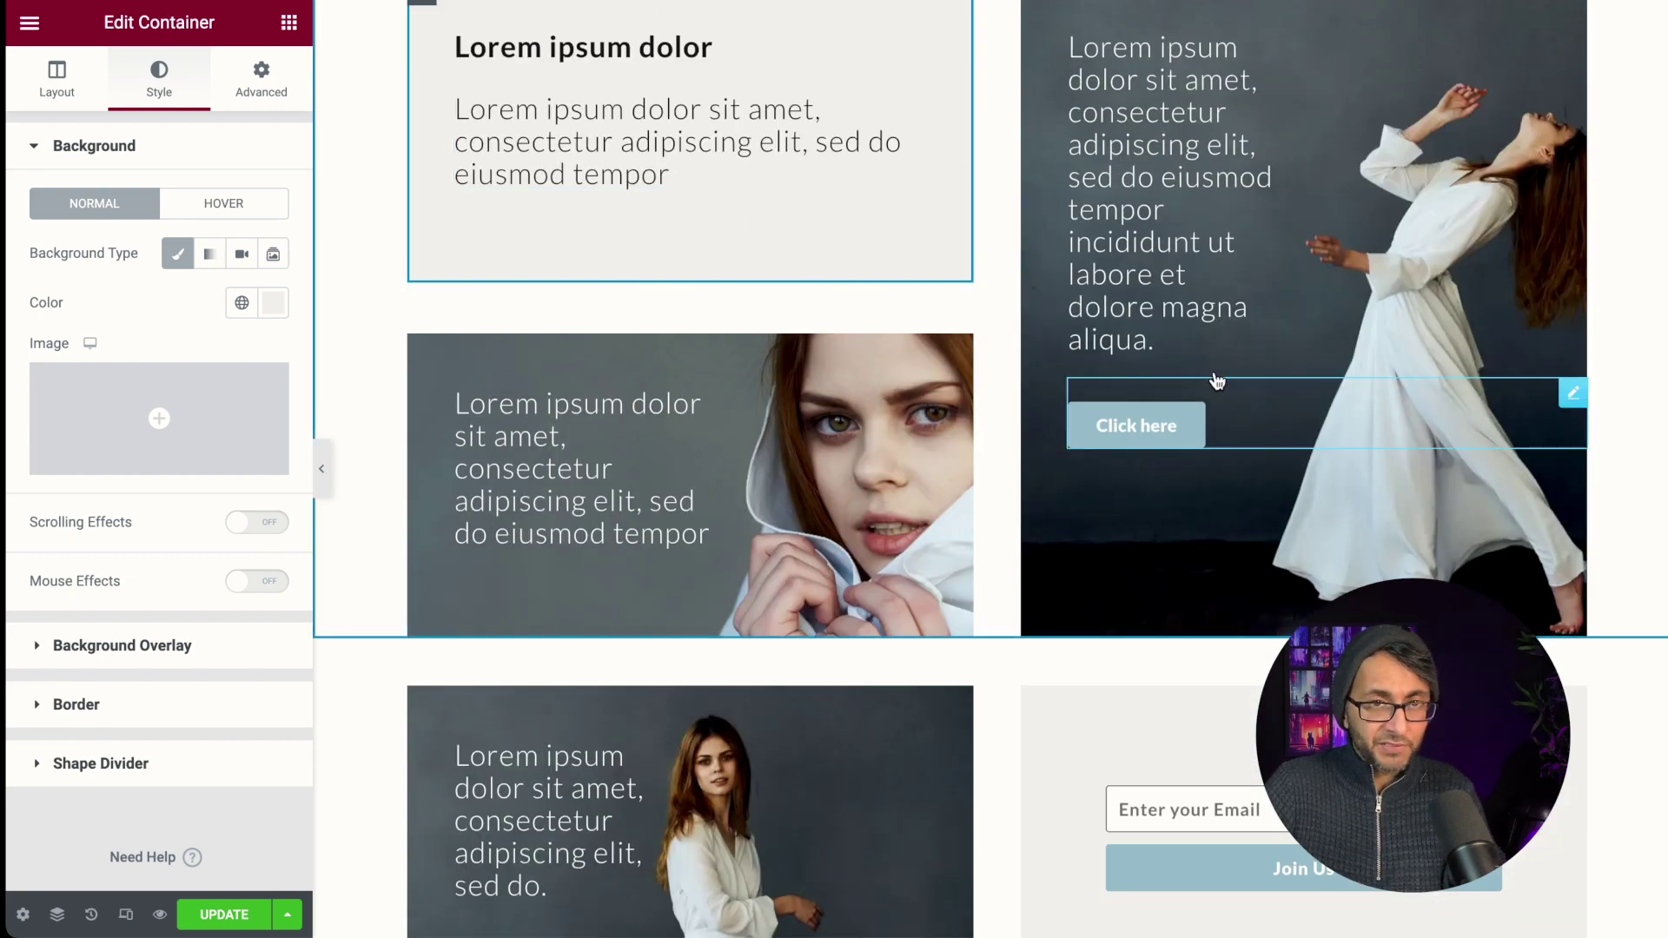
{"action": "scroll", "coordinate": [999, 378], "scroll_direction": "down", "scroll_amount": 3}
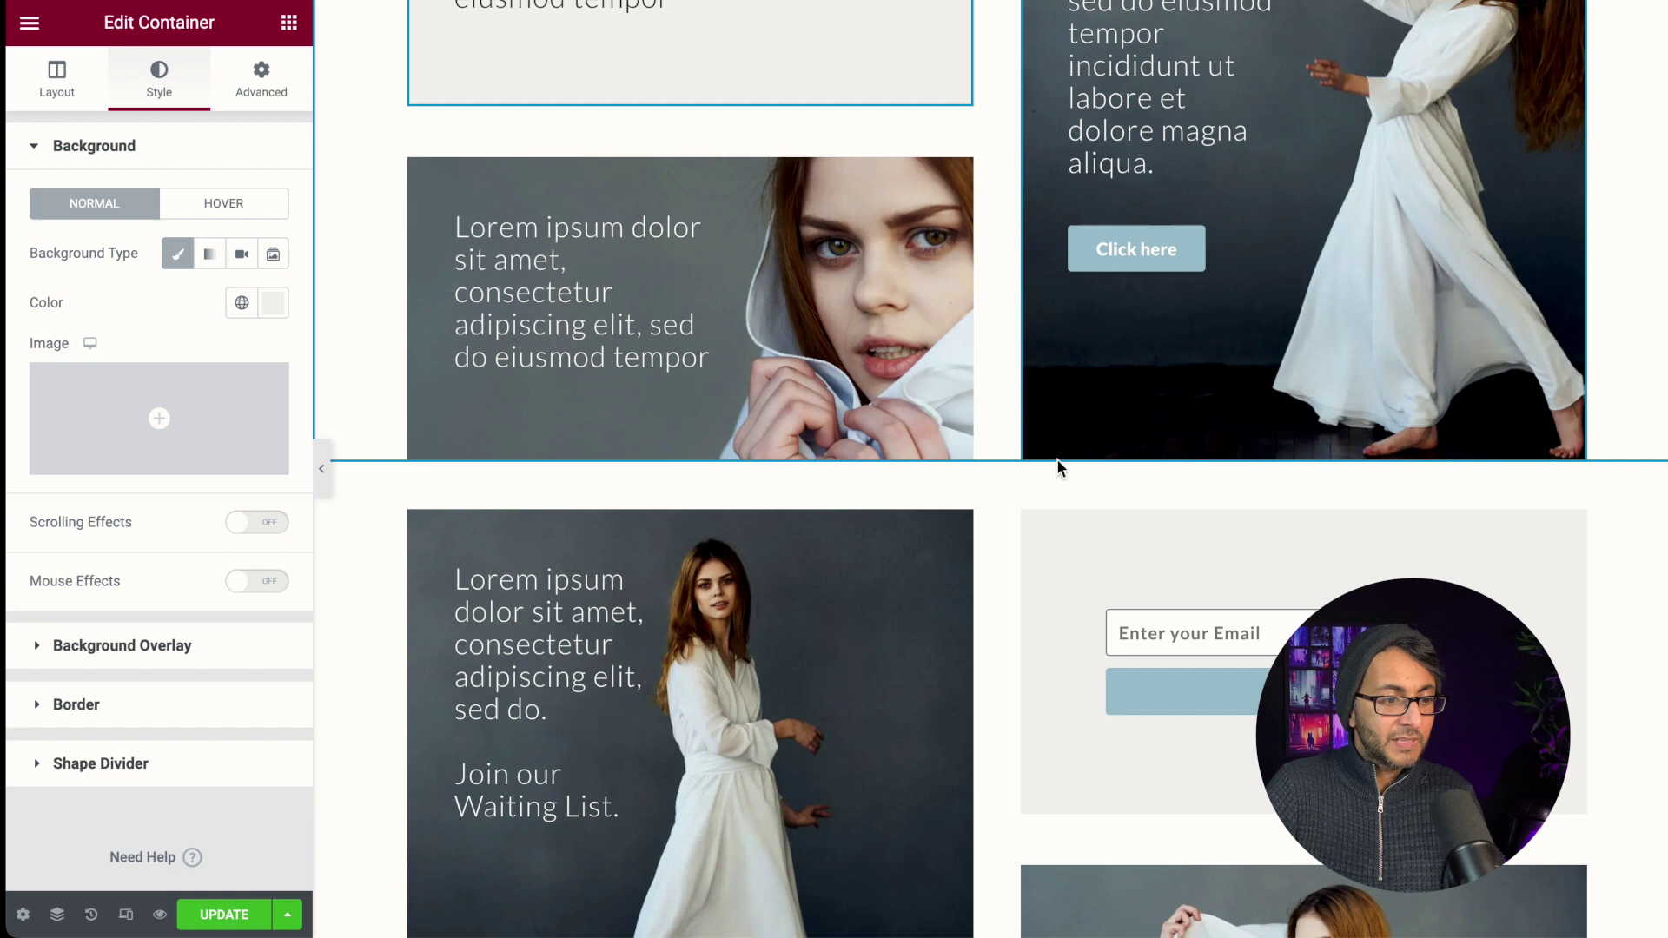
{"action": "scroll", "coordinate": [1114, 598], "scroll_direction": "down", "scroll_amount": 3}
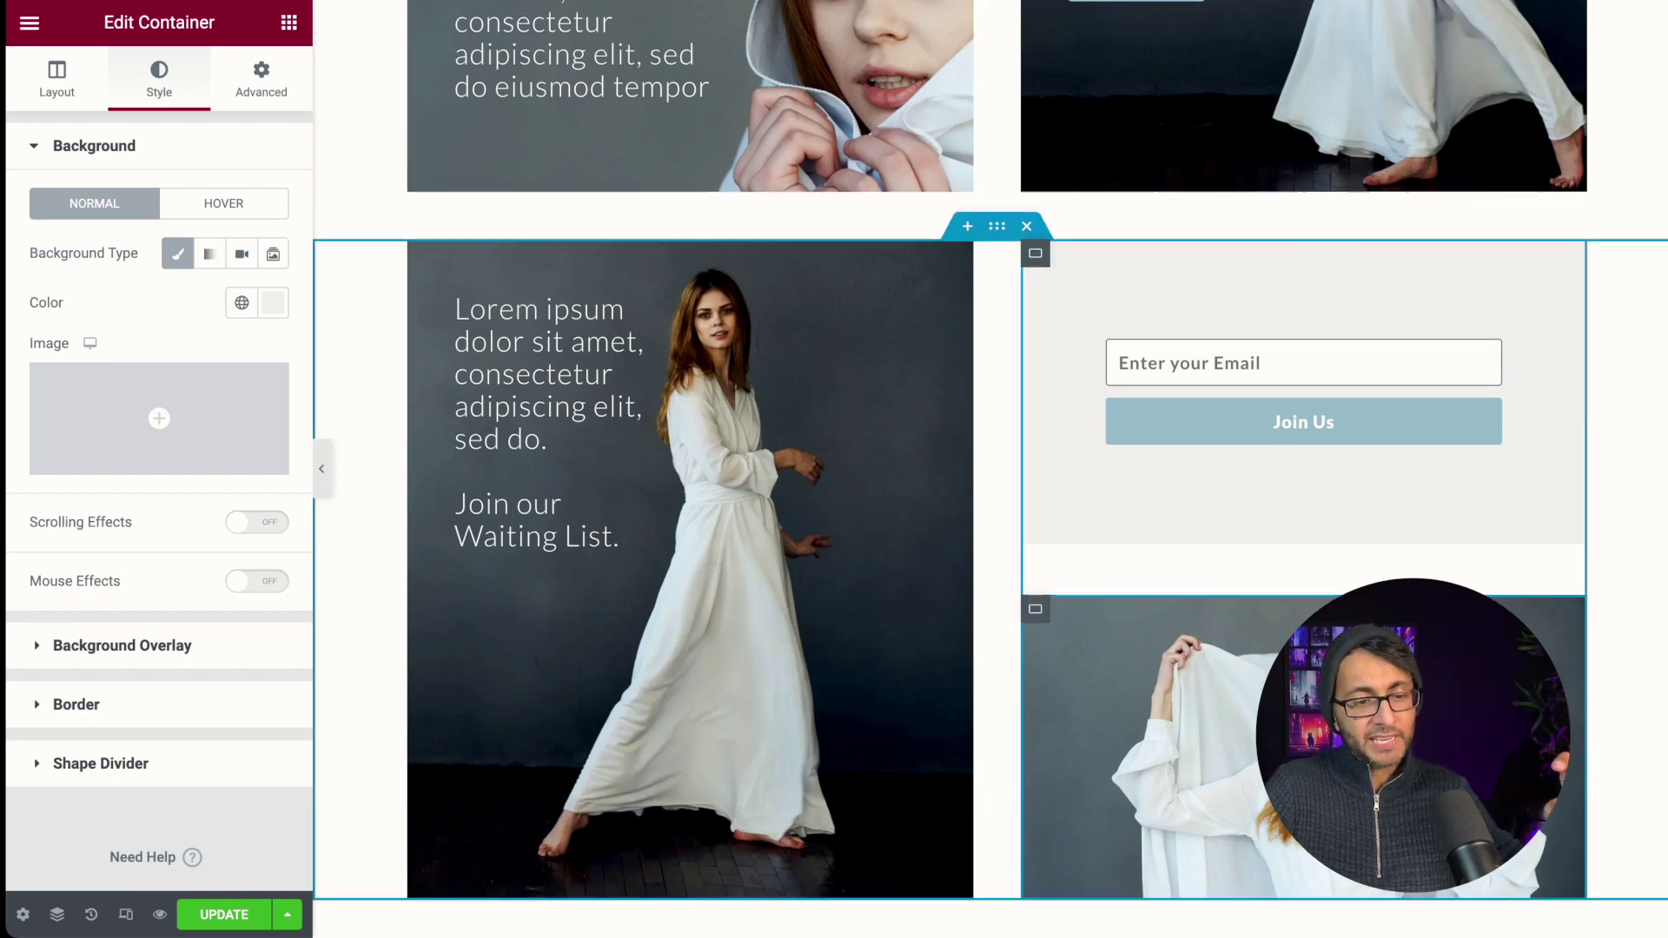
- Scroll to the email signup form and view its Advanced layout settings
{"action": "scroll", "coordinate": [1251, 324], "scroll_direction": "down", "scroll_amount": 1}
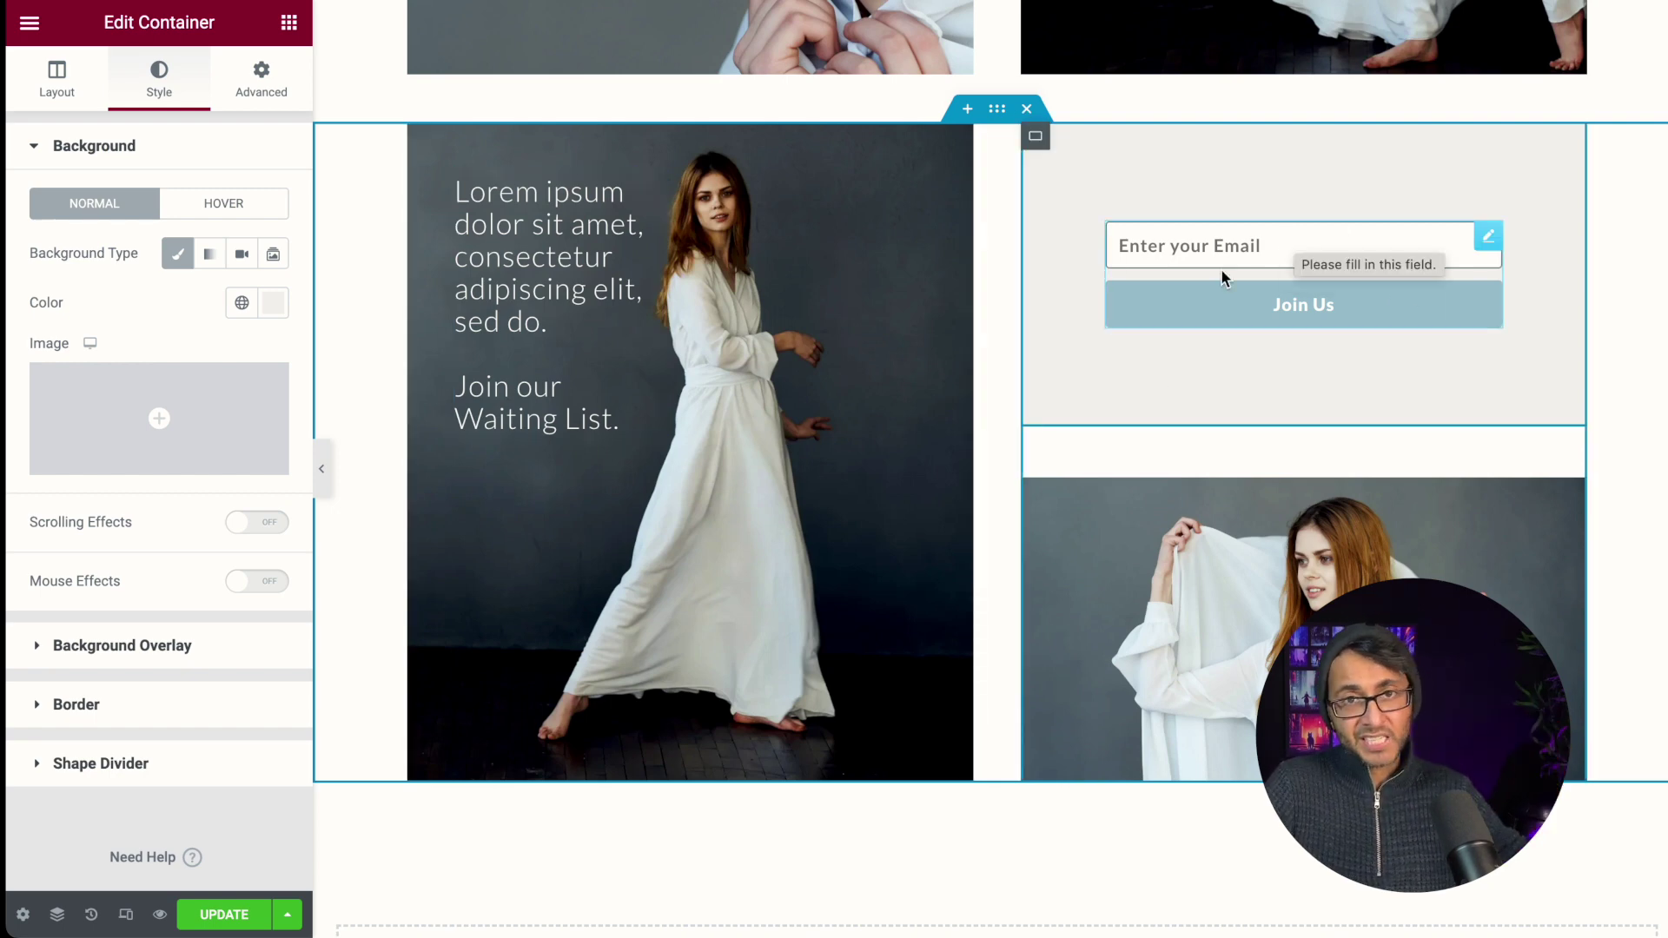
{"action": "left_click", "coordinate": [1488, 238]}
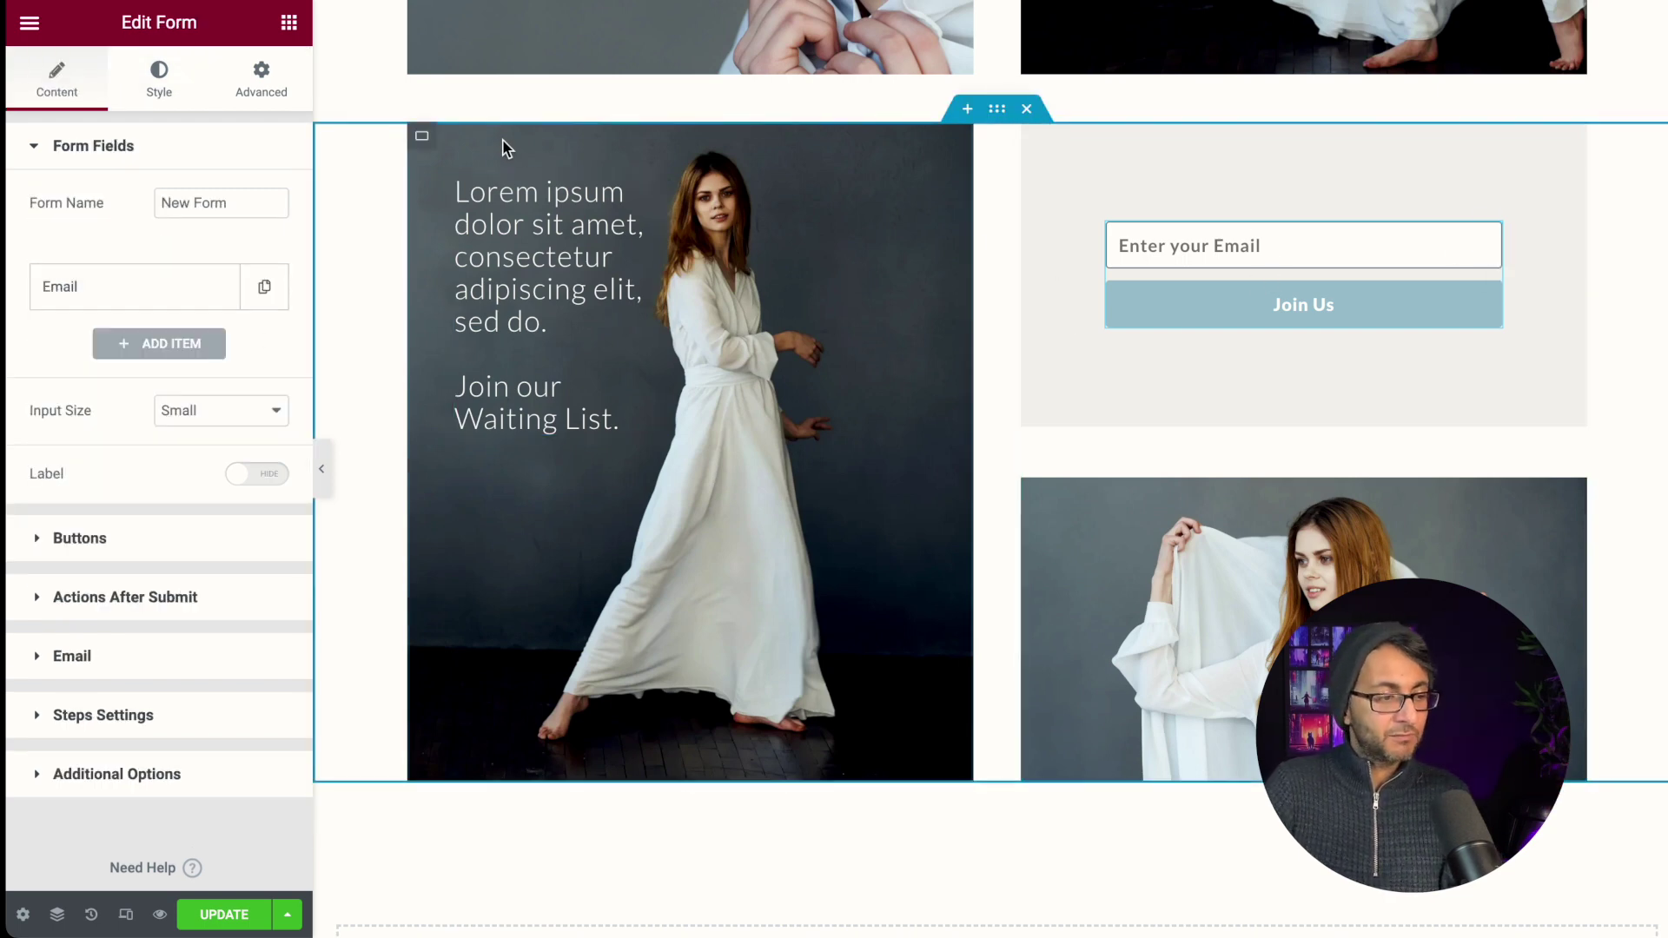
{"action": "left_click", "coordinate": [268, 103]}
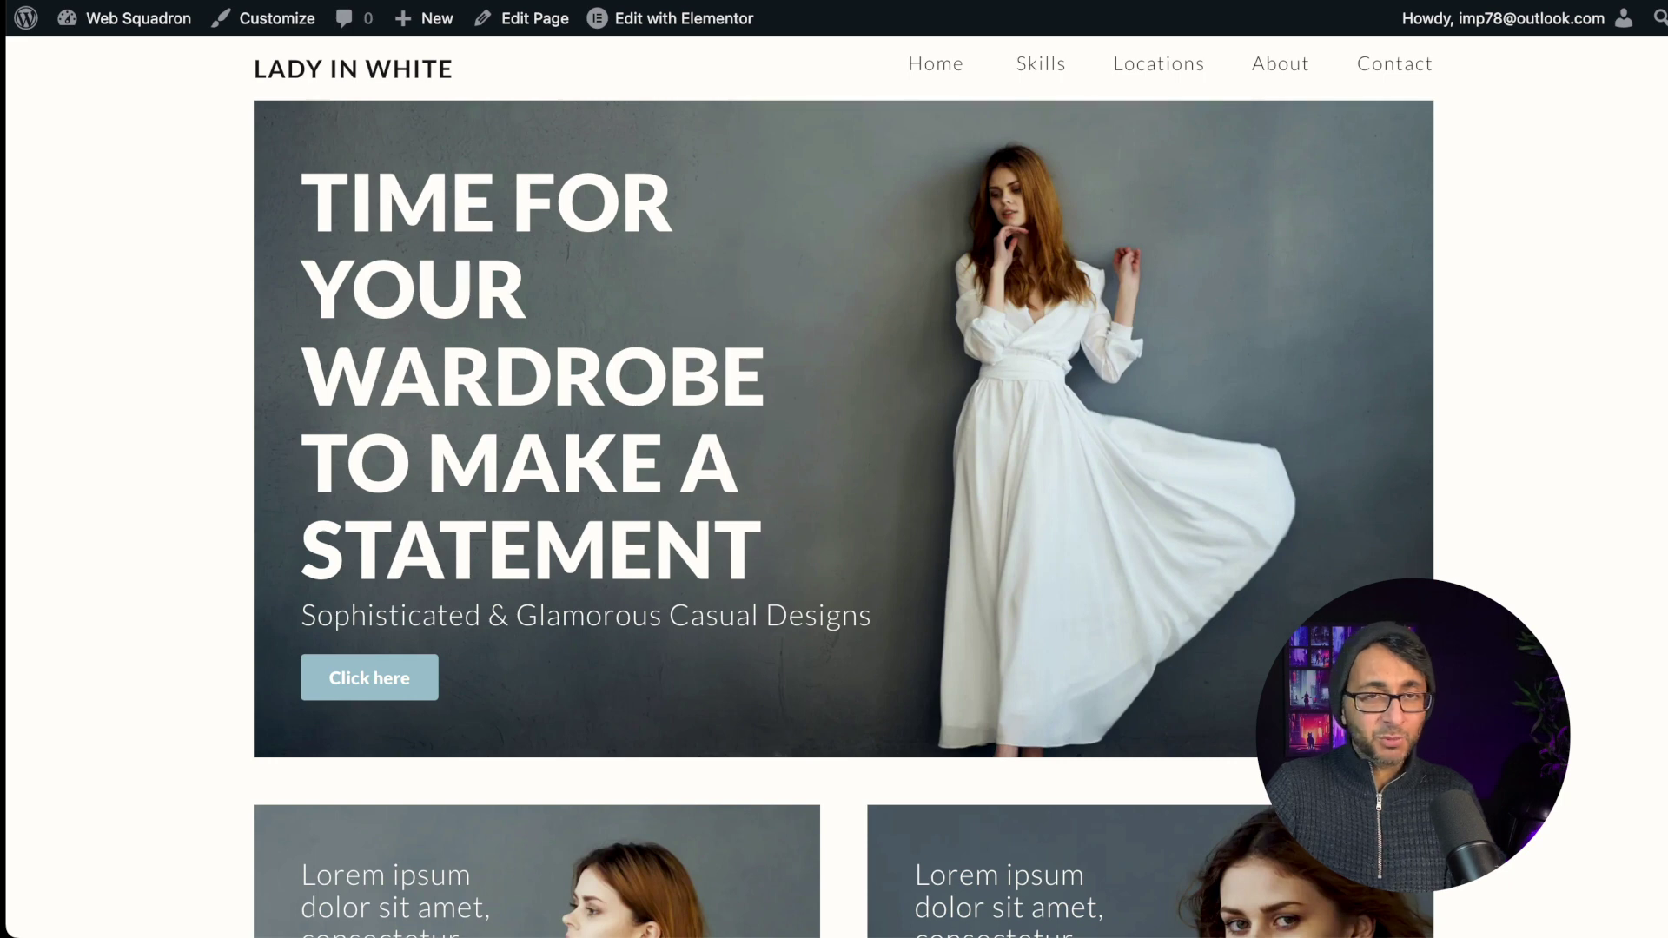
{"action": "scroll", "coordinate": [843, 486], "scroll_direction": "down", "scroll_amount": 2}
{"action": "scroll", "coordinate": [843, 487], "scroll_direction": "up", "scroll_amount": 2}
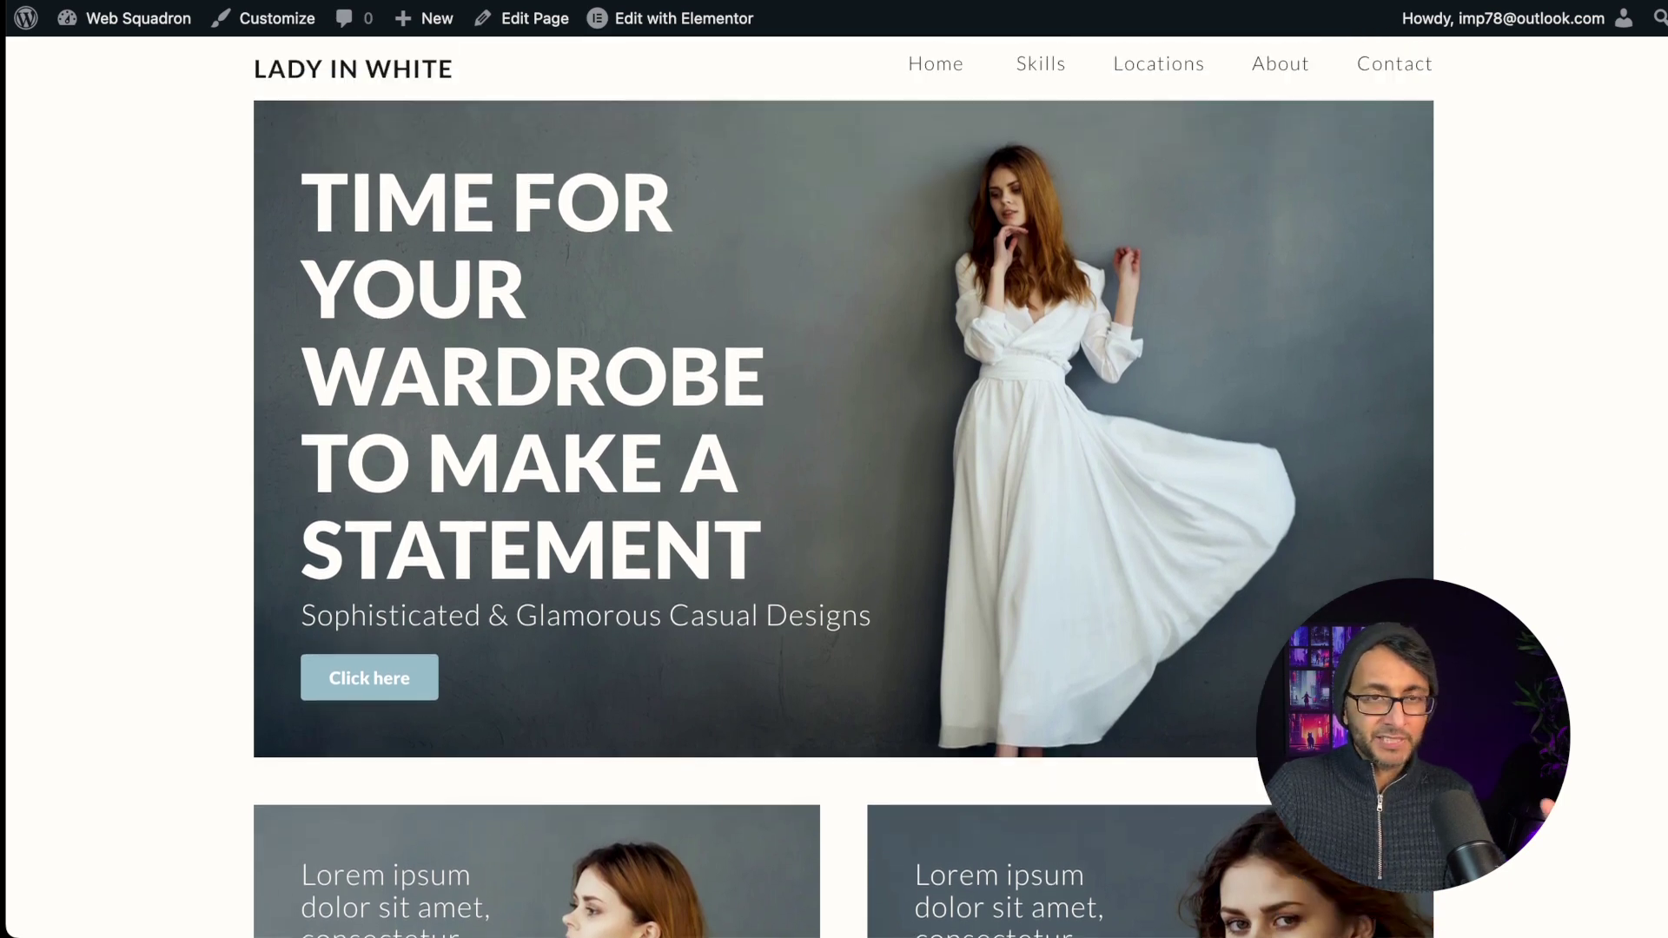
{"action": "scroll", "coordinate": [842, 487], "scroll_direction": "down", "scroll_amount": 4}
{"action": "scroll", "coordinate": [843, 487], "scroll_direction": "down", "scroll_amount": 3}
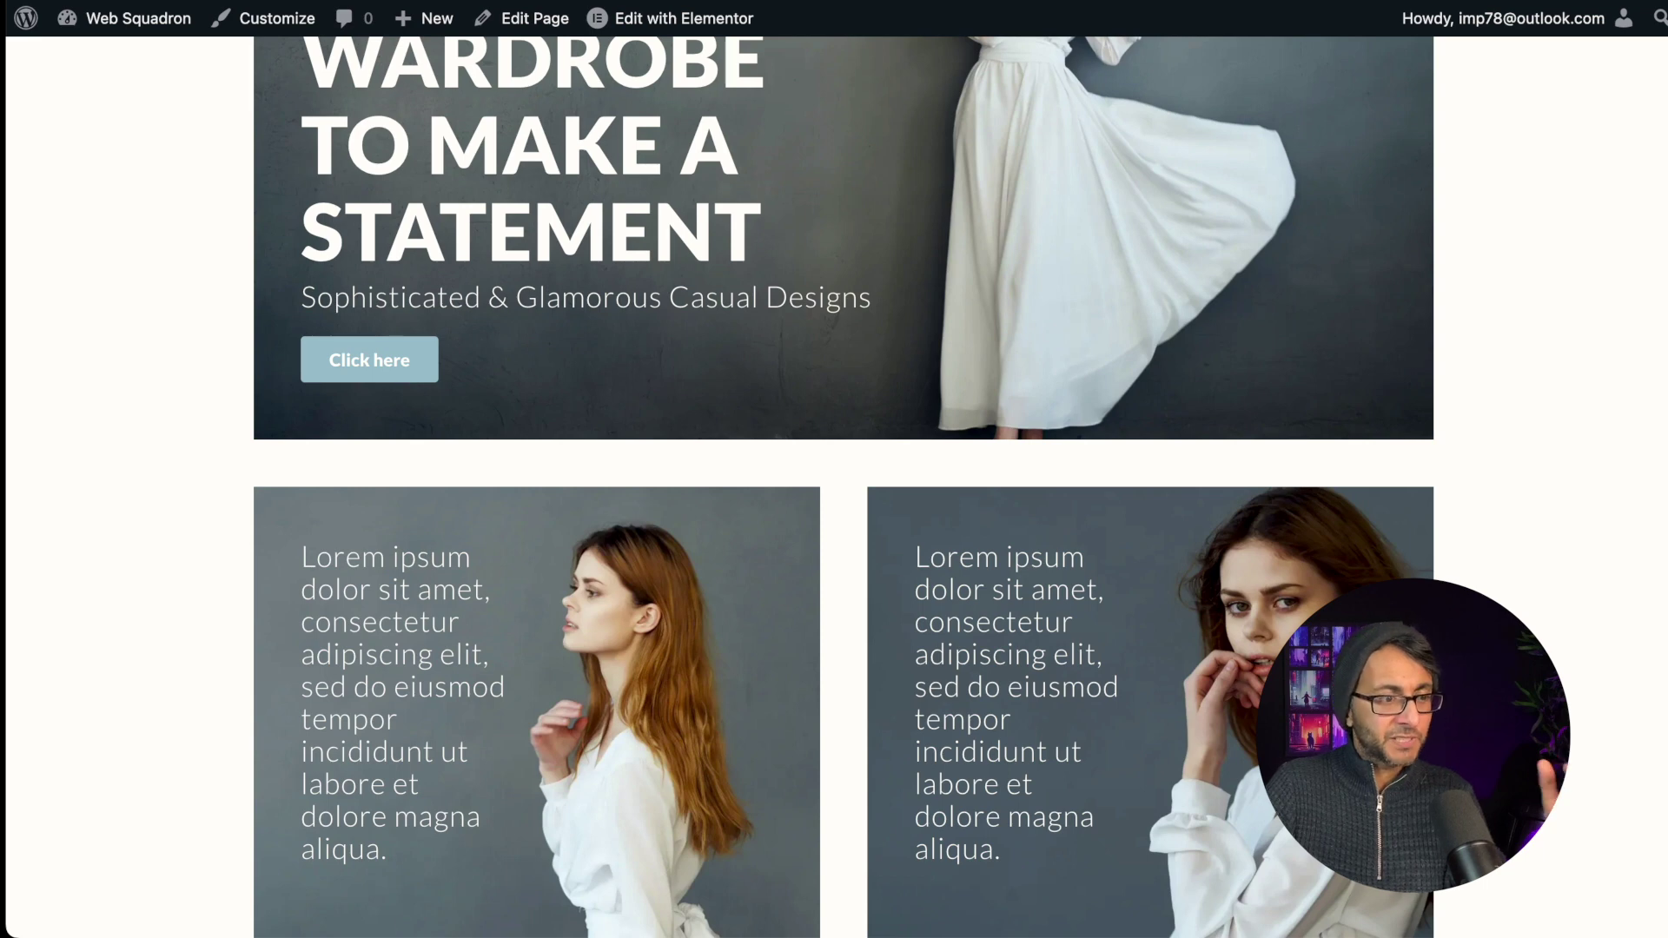
{"action": "scroll", "coordinate": [843, 487], "scroll_direction": "down", "scroll_amount": 2}
{"action": "scroll", "coordinate": [843, 487], "scroll_direction": "down", "scroll_amount": 2}
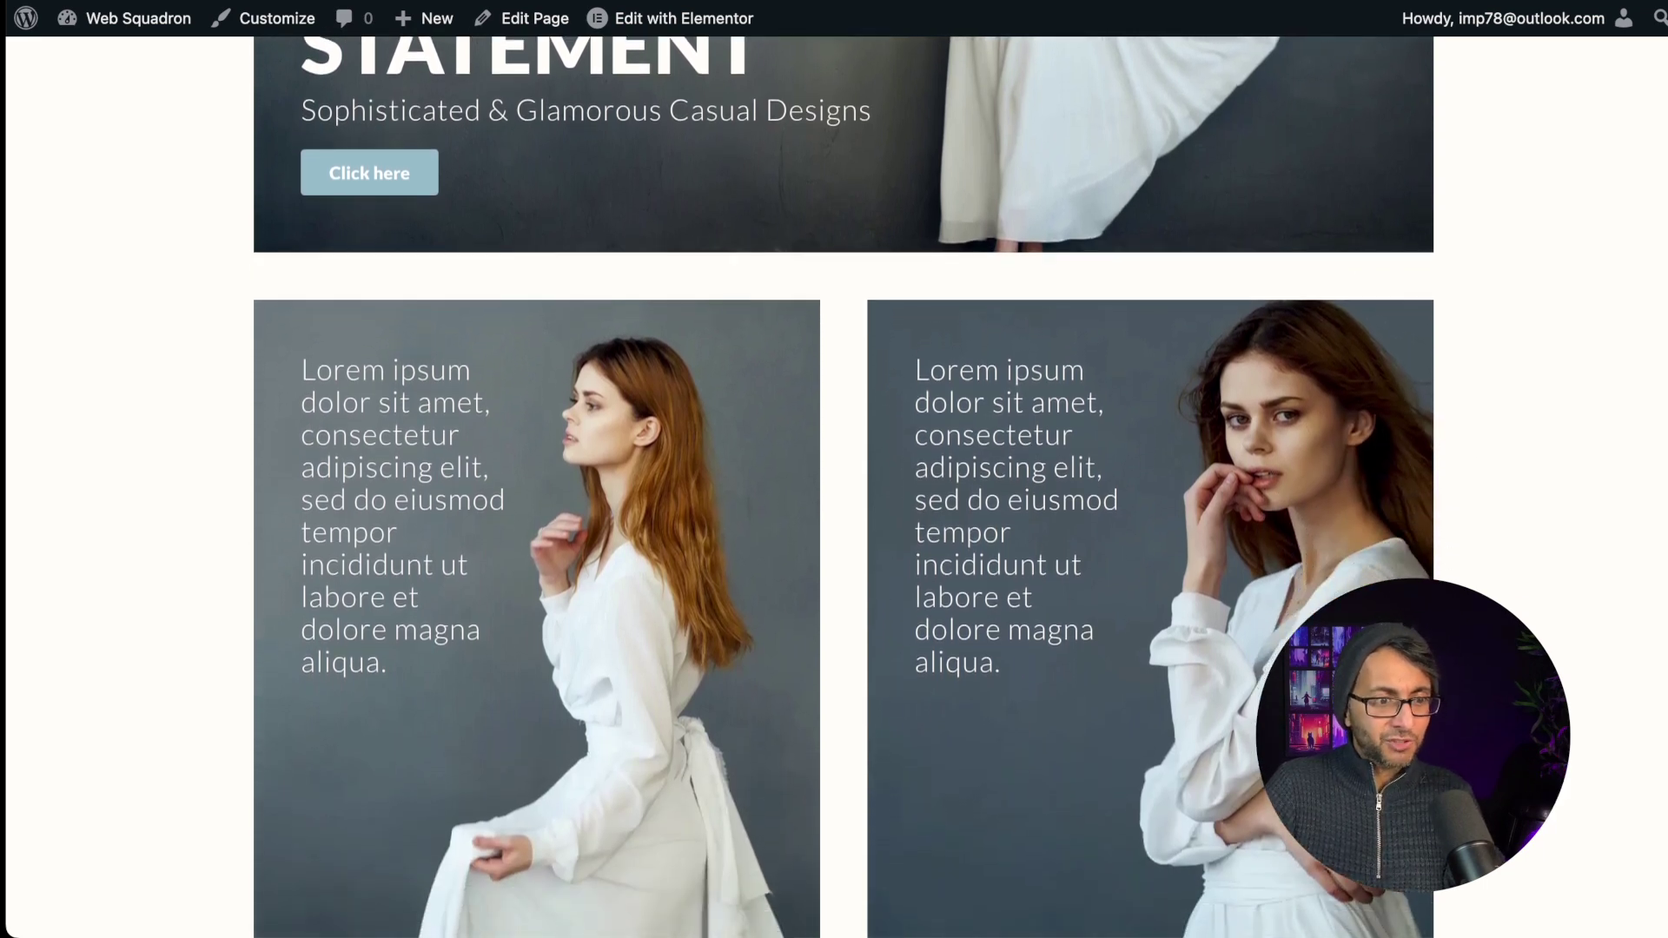
{"action": "scroll", "coordinate": [843, 487], "scroll_direction": "down", "scroll_amount": 12}
{"action": "scroll", "coordinate": [843, 486], "scroll_direction": "down", "scroll_amount": 2}
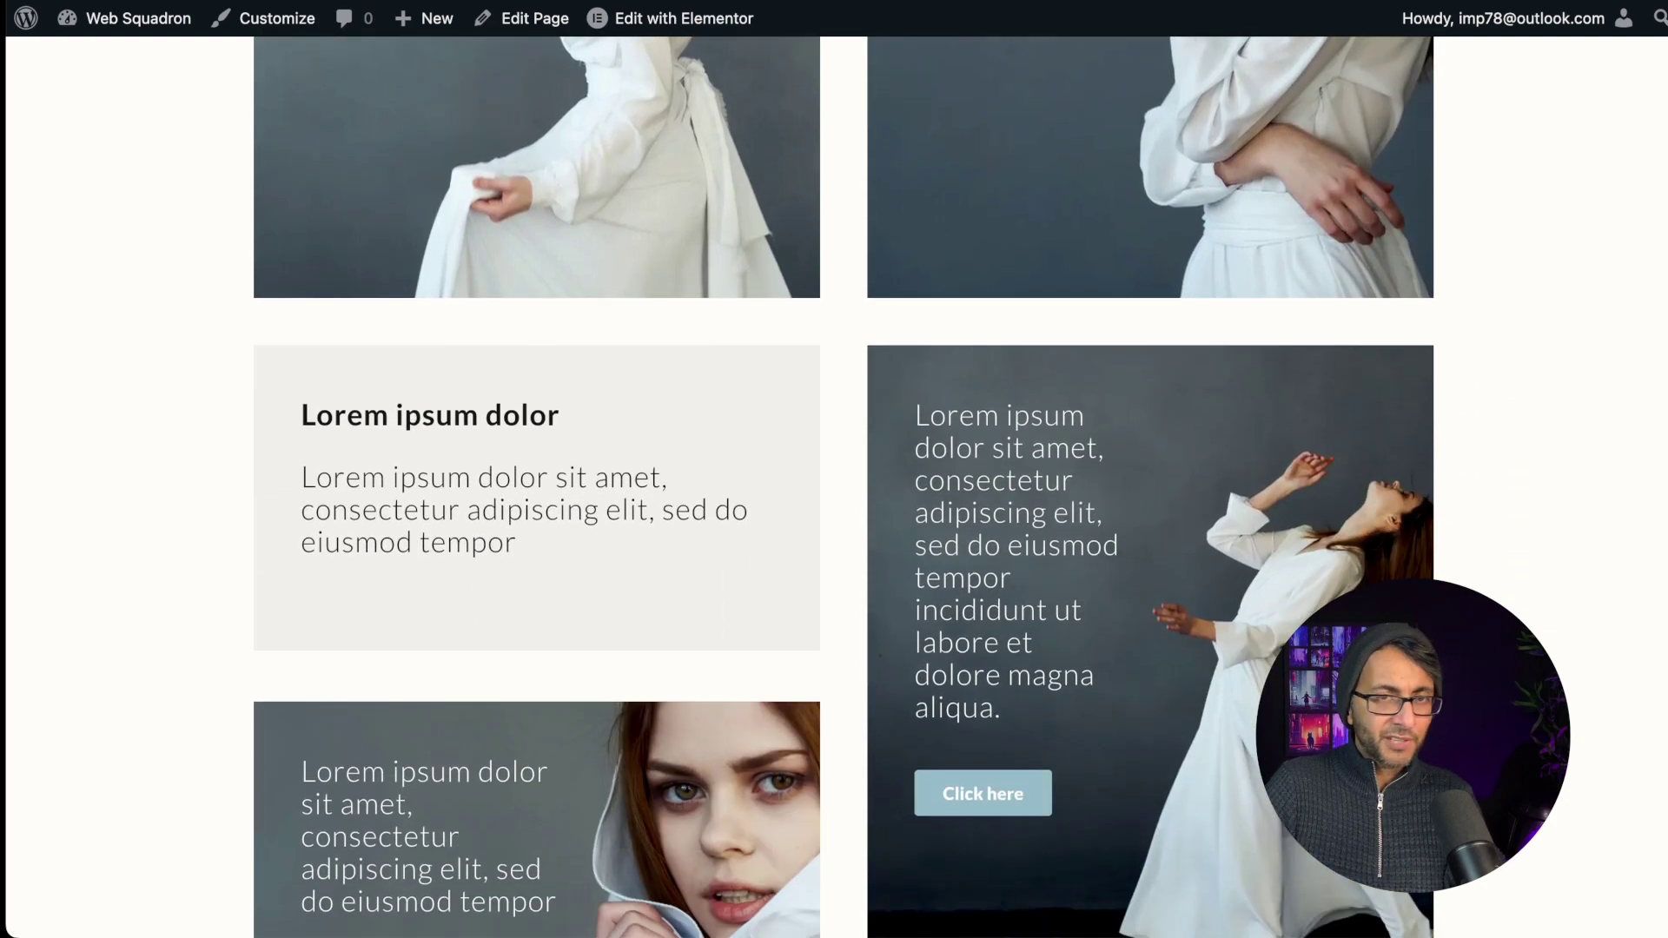
{"action": "scroll", "coordinate": [843, 487], "scroll_direction": "down", "scroll_amount": 3}
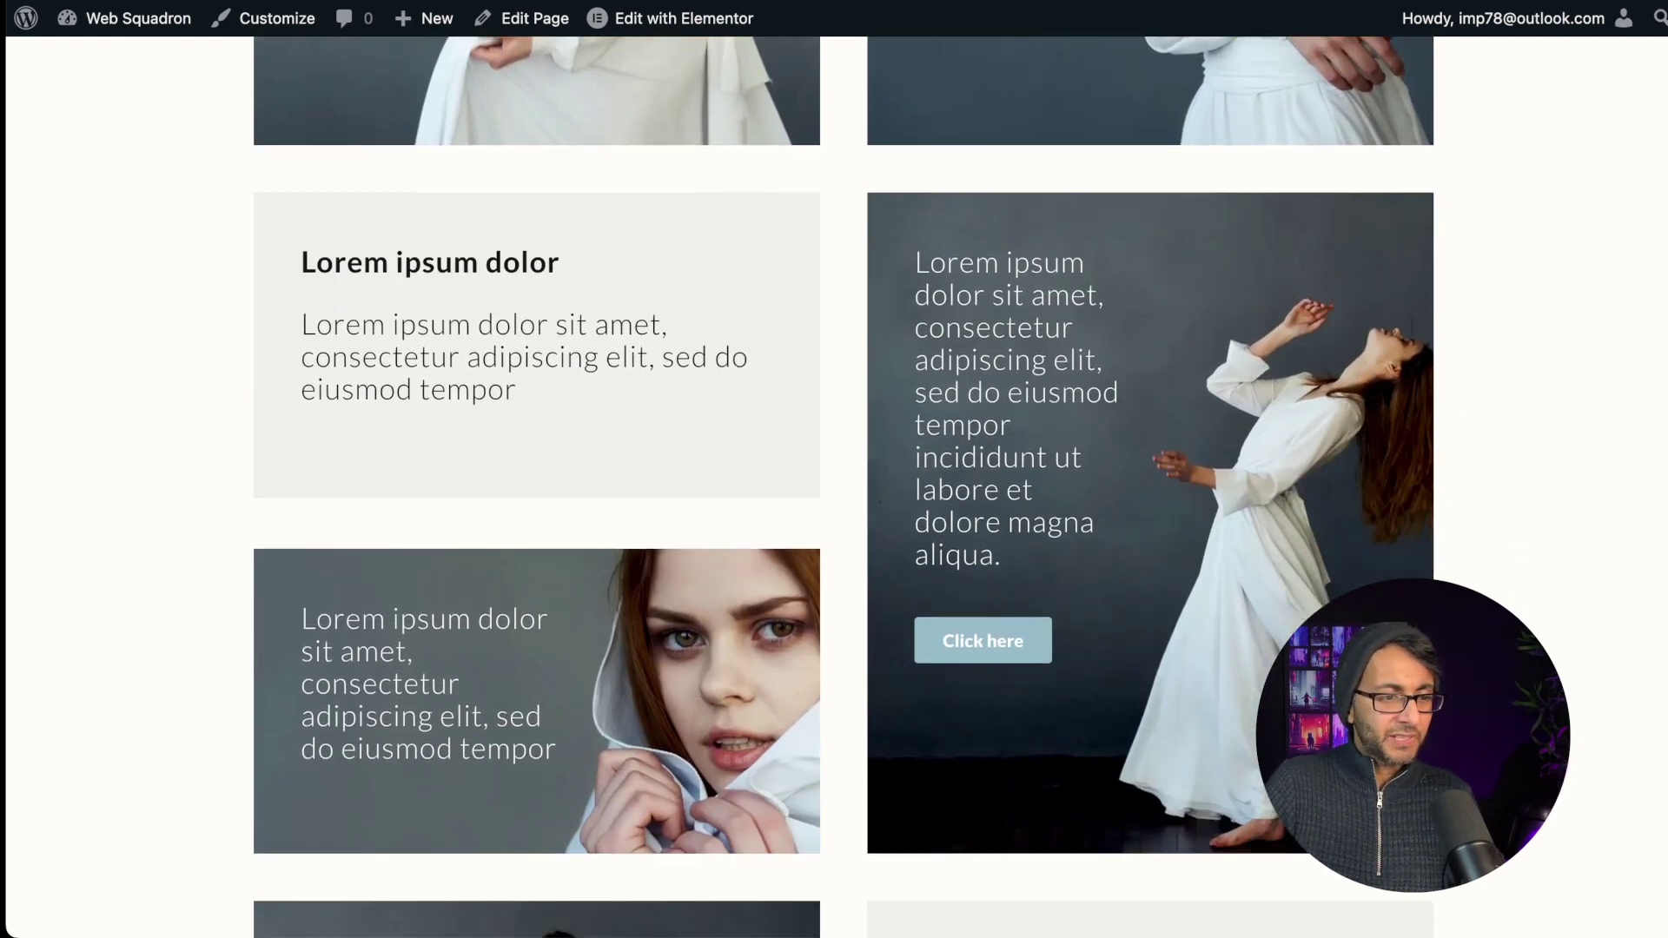
{"action": "scroll", "coordinate": [1550, 628], "scroll_direction": "down", "scroll_amount": 8}
- Scroll the live page down to the email signup card
{"action": "scroll", "coordinate": [1550, 635], "scroll_direction": "down", "scroll_amount": 2}
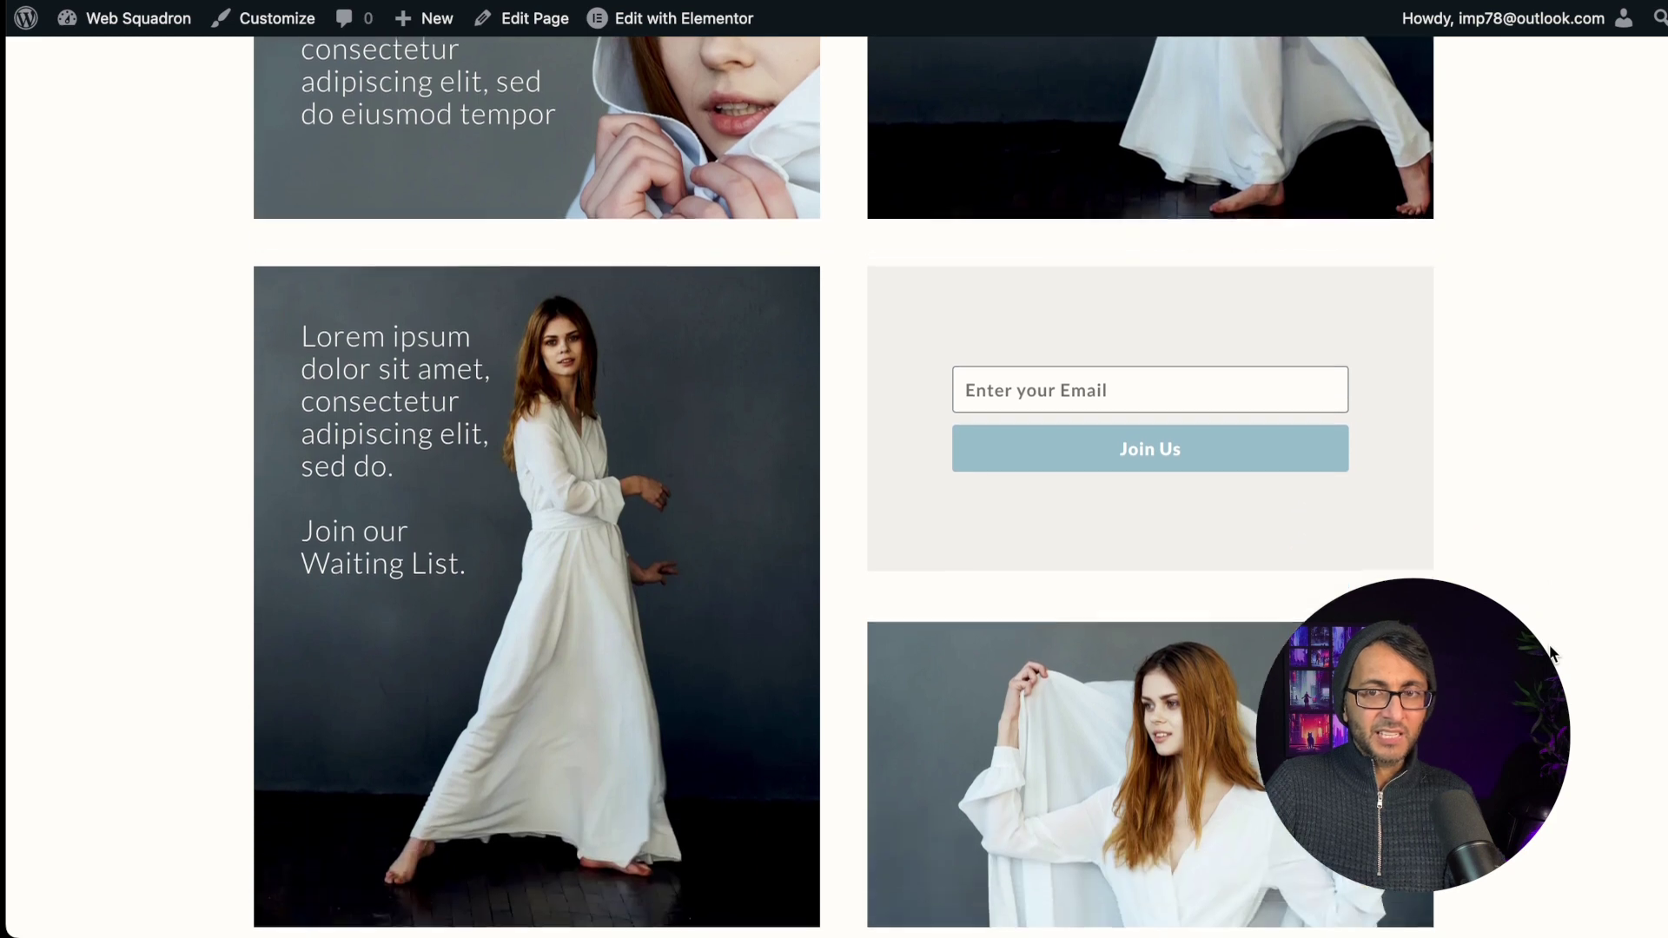
{"action": "scroll", "coordinate": [1552, 653], "scroll_direction": "down", "scroll_amount": 2}
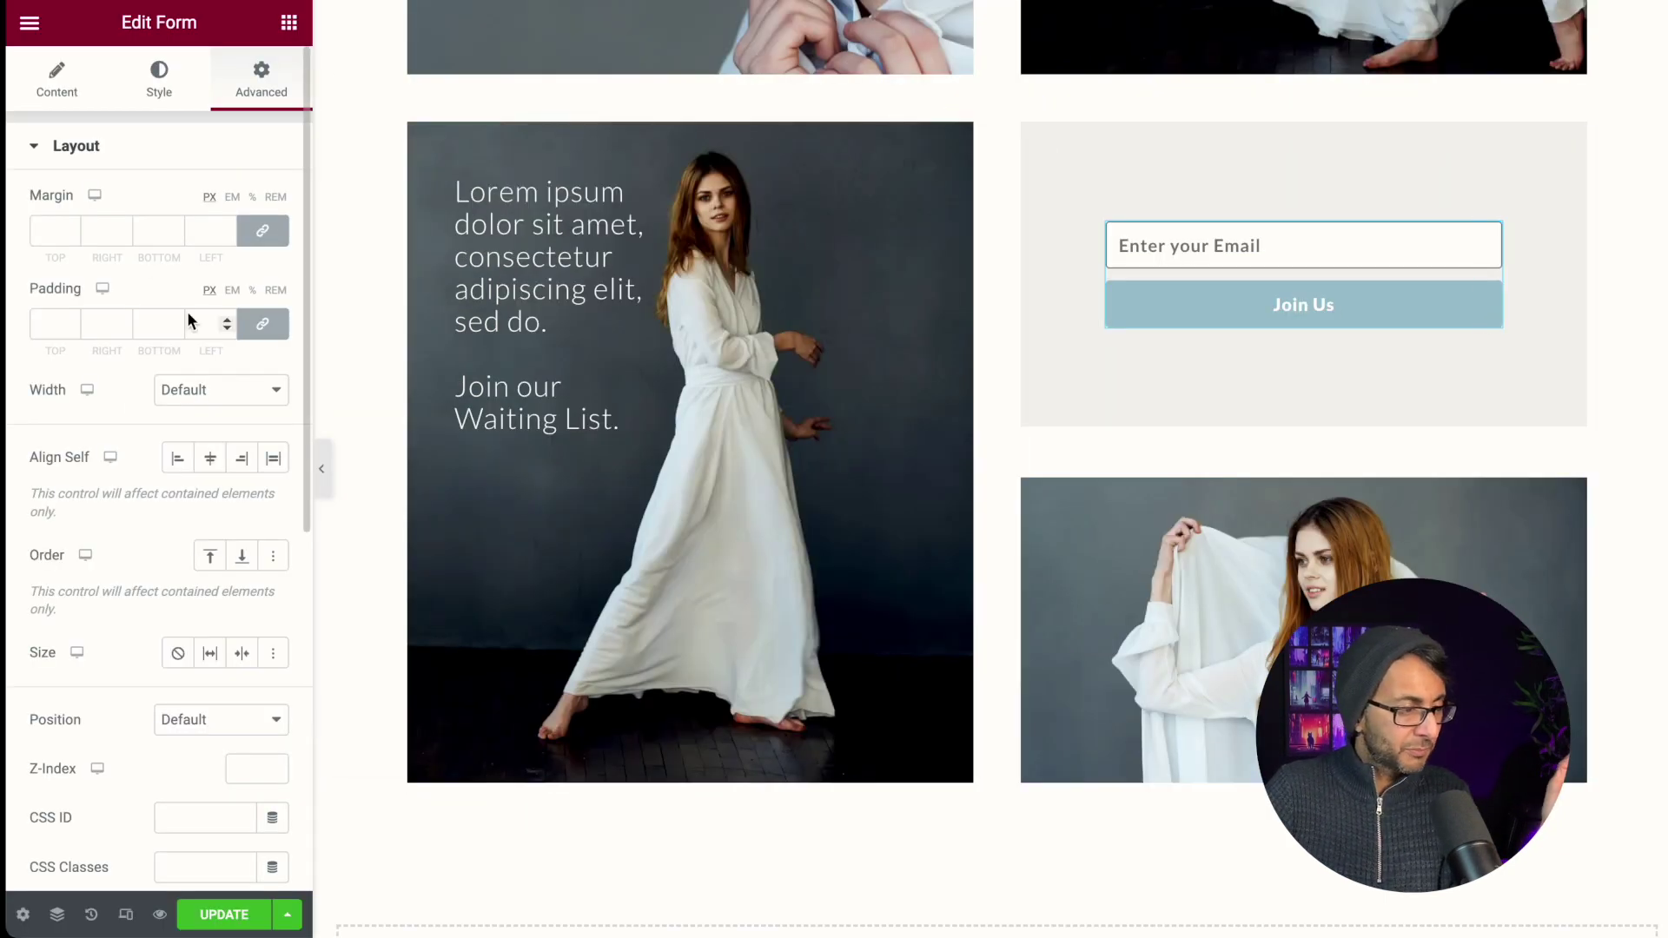
- Set the form button's Border Radius to 0 in the Style tab
{"action": "left_click", "coordinate": [159, 80]}
{"action": "scroll", "coordinate": [104, 763], "scroll_direction": "down", "scroll_amount": 1}
{"action": "scroll", "coordinate": [104, 763], "scroll_direction": "down", "scroll_amount": 2}
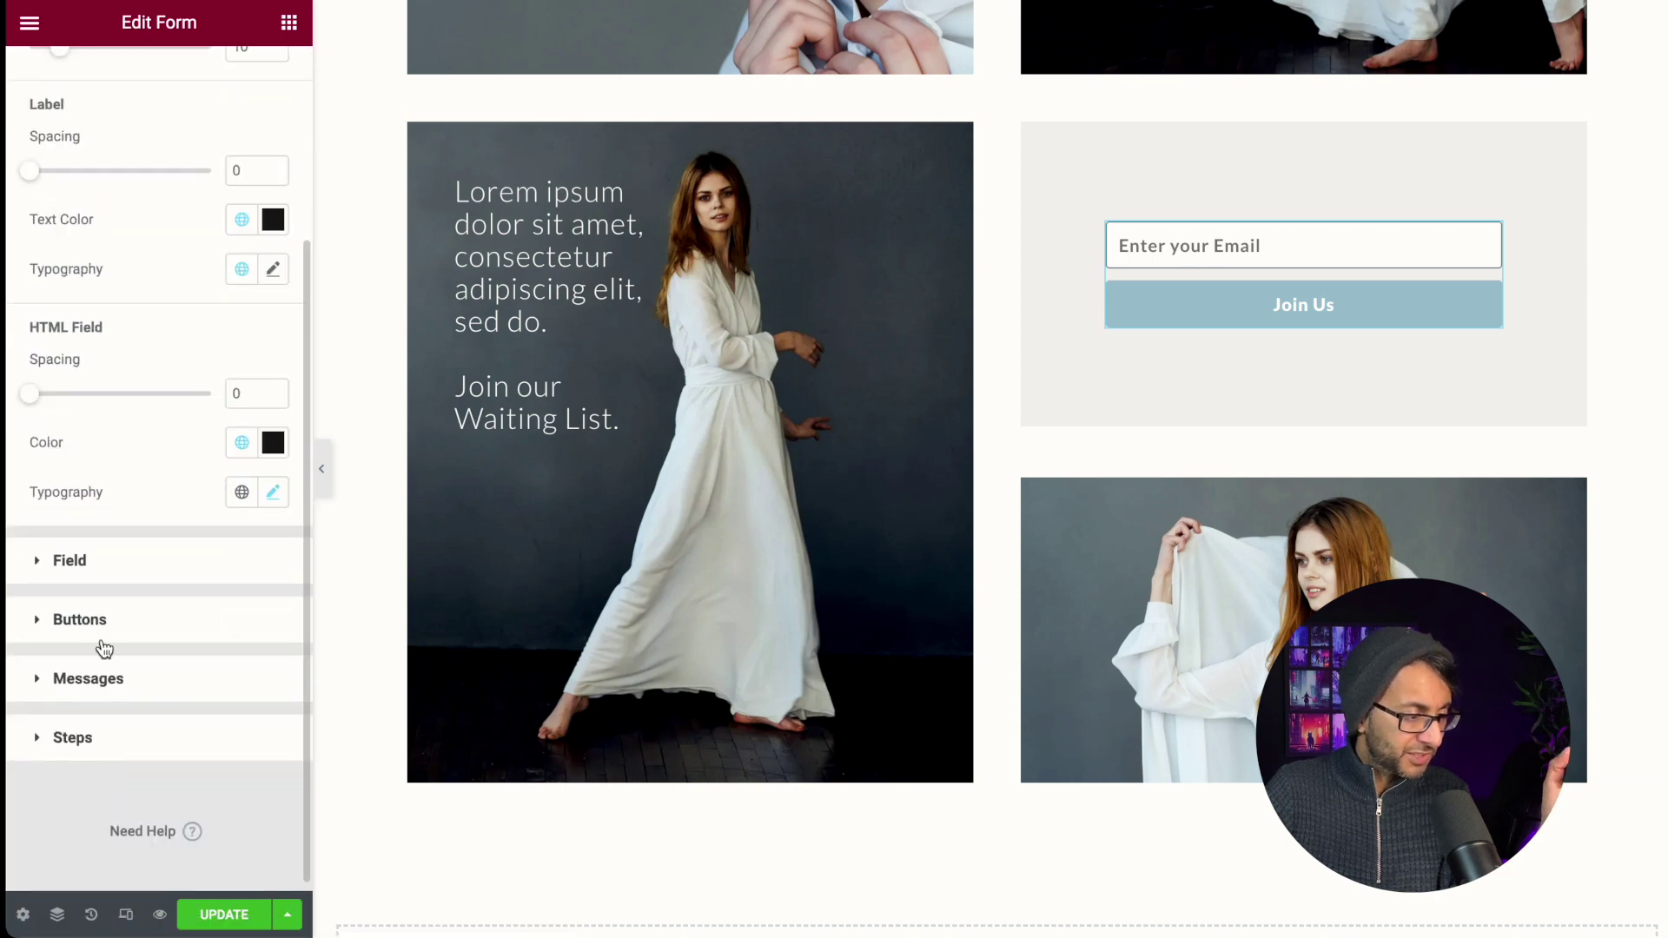
{"action": "left_click", "coordinate": [80, 620]}
{"action": "left_click", "coordinate": [35, 777]}
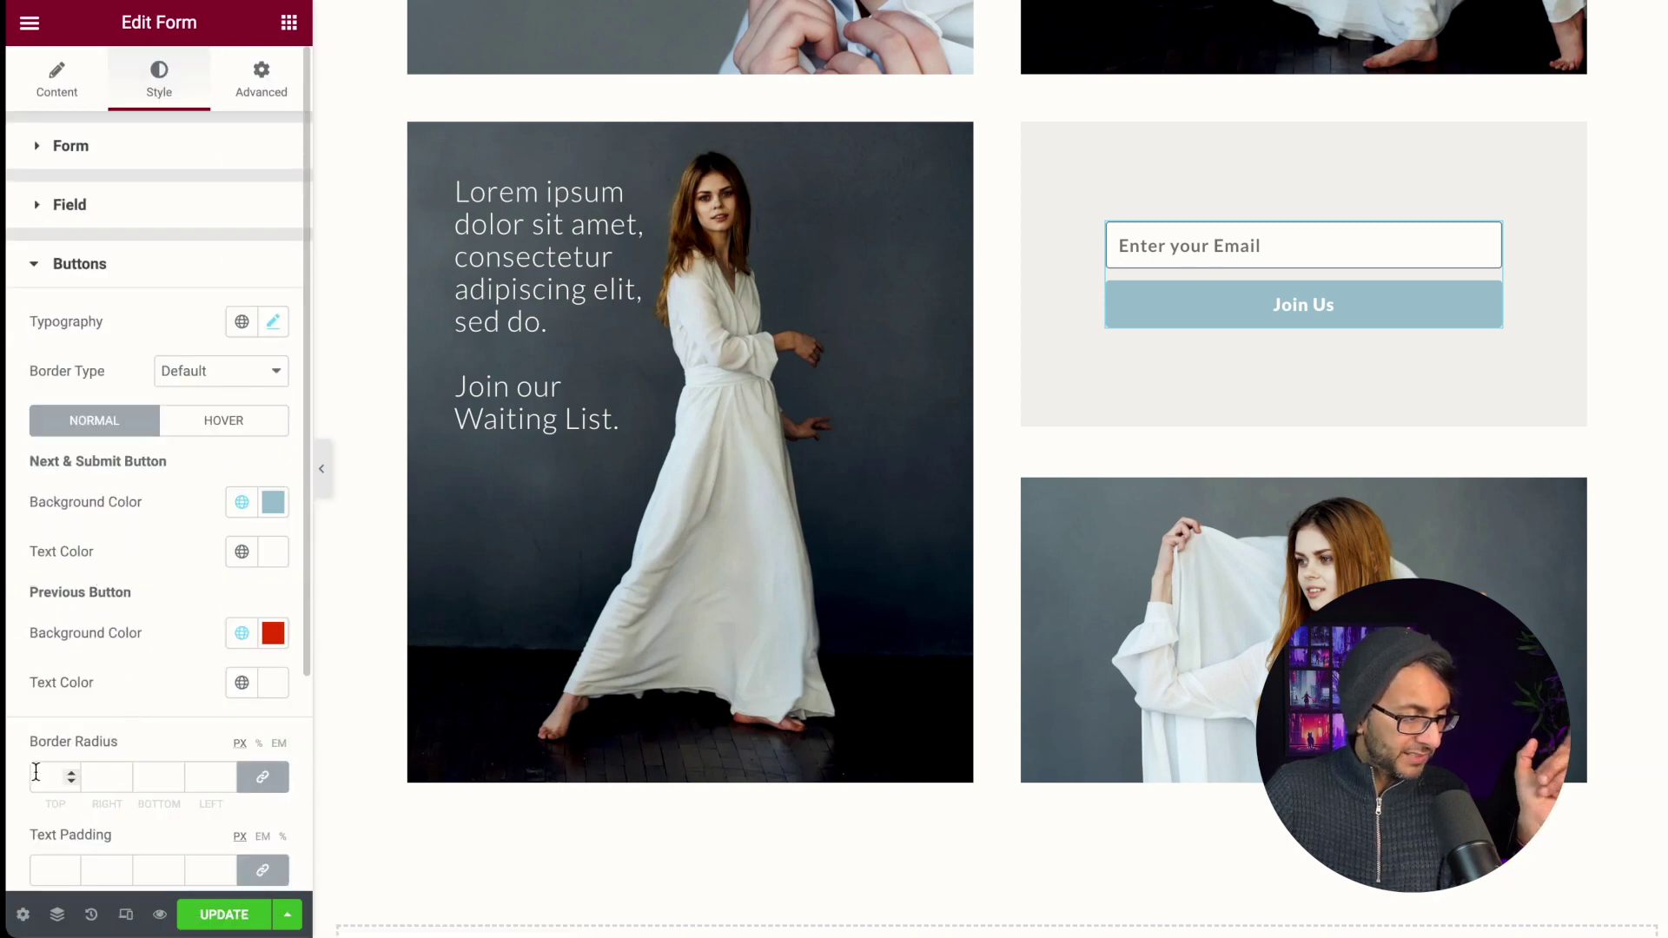
{"action": "type", "text": "0"}
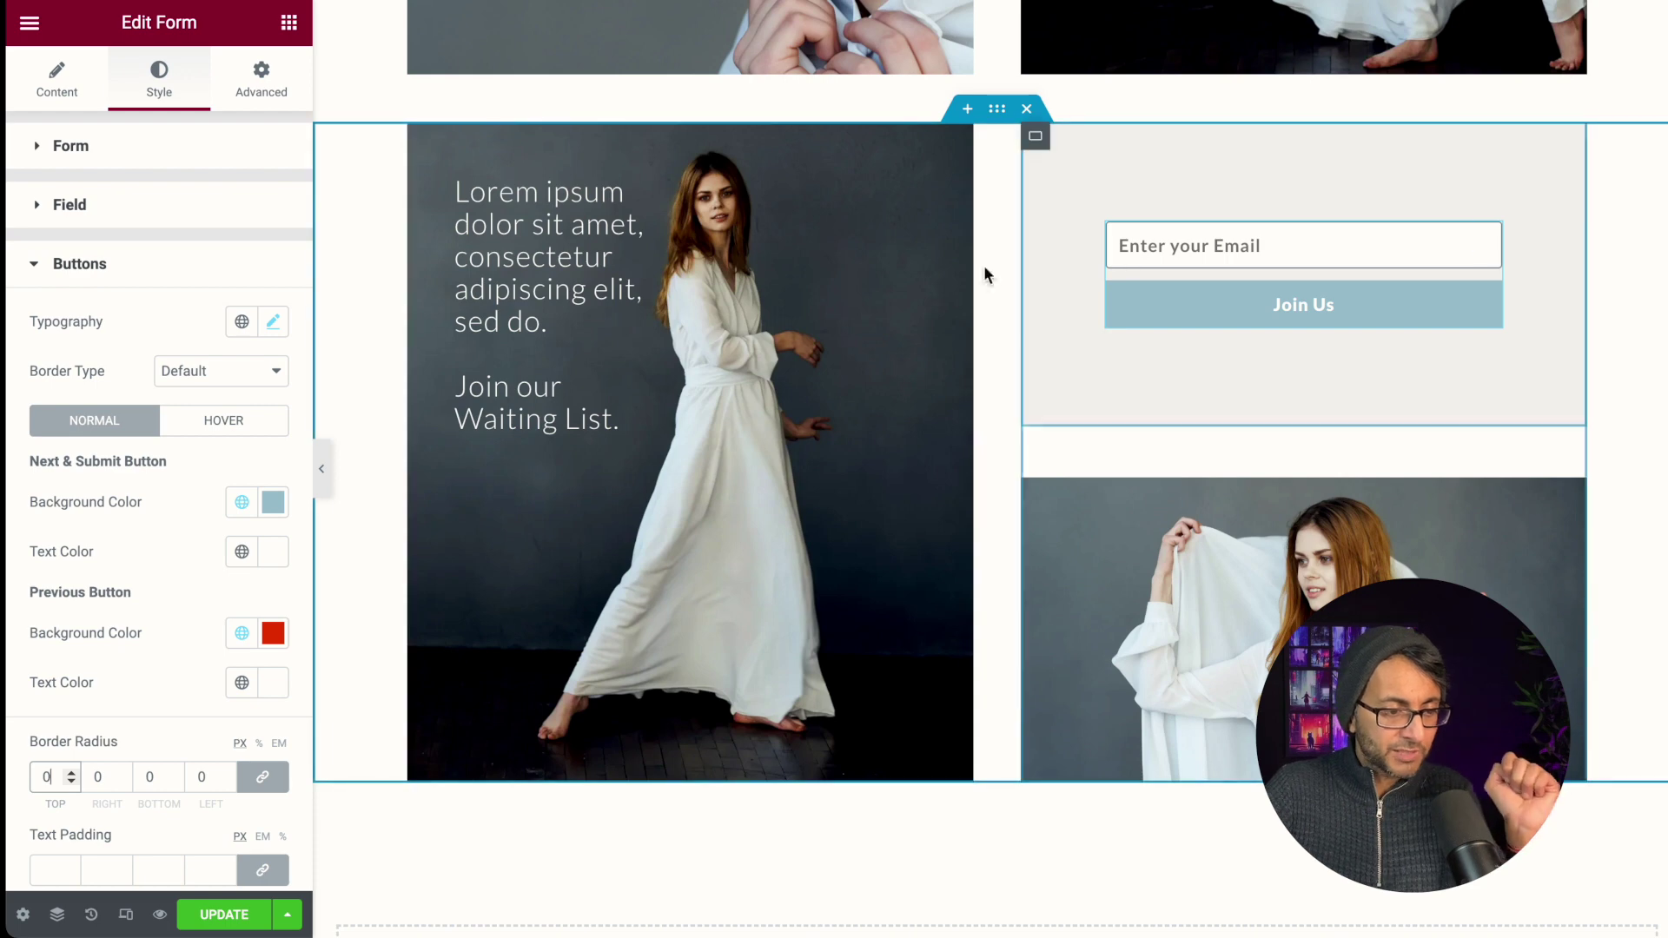
- Set the input field's Border Radius to 0 and save the page
{"action": "left_click", "coordinate": [153, 204]}
{"action": "left_click", "coordinate": [48, 616]}
{"action": "type", "text": "0"}
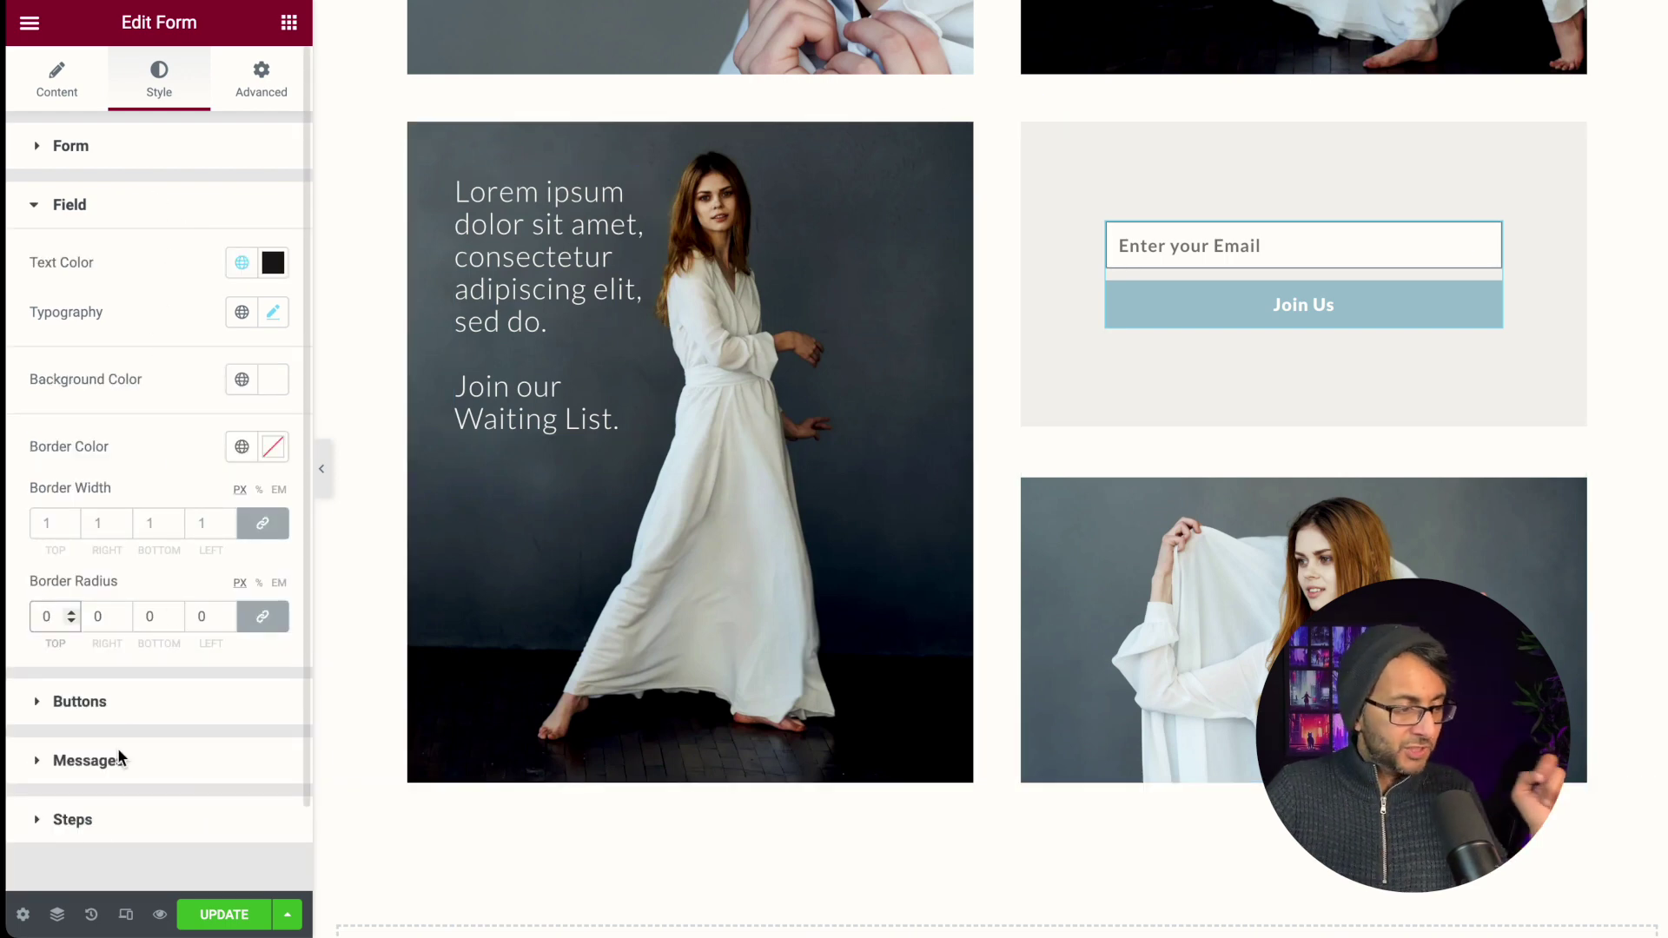
{"action": "key", "text": "ctrl+s"}
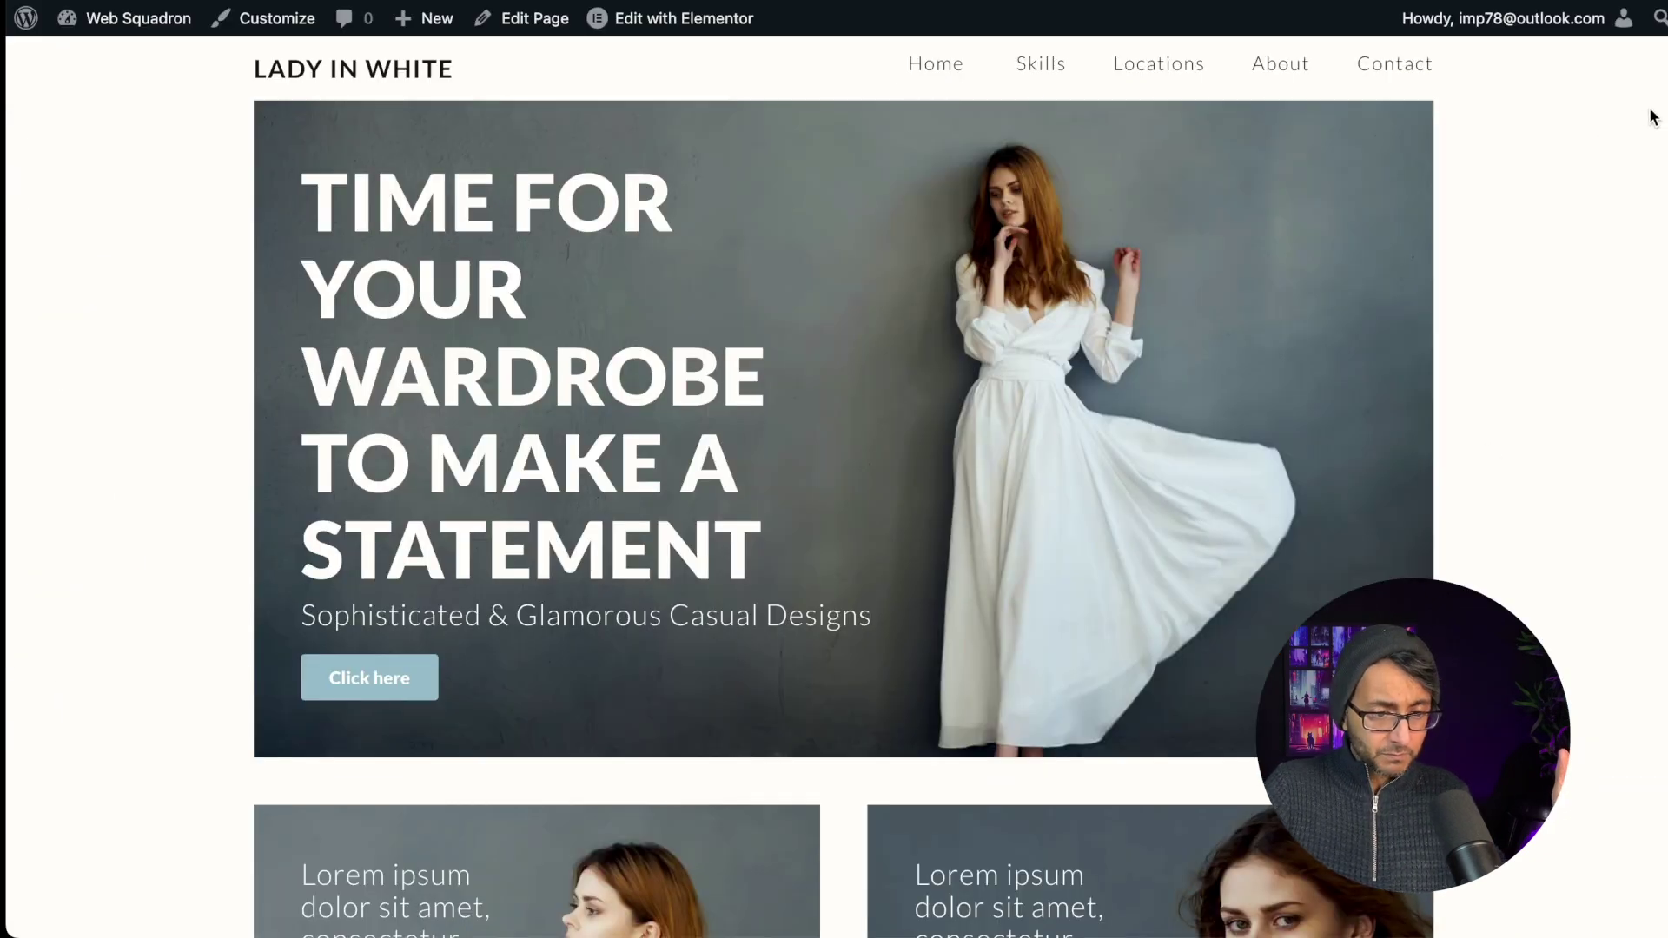
- Select the hero container and open its Style background image in the Insert Media library
{"action": "scroll", "coordinate": [1432, 476], "scroll_direction": "down", "scroll_amount": 15}
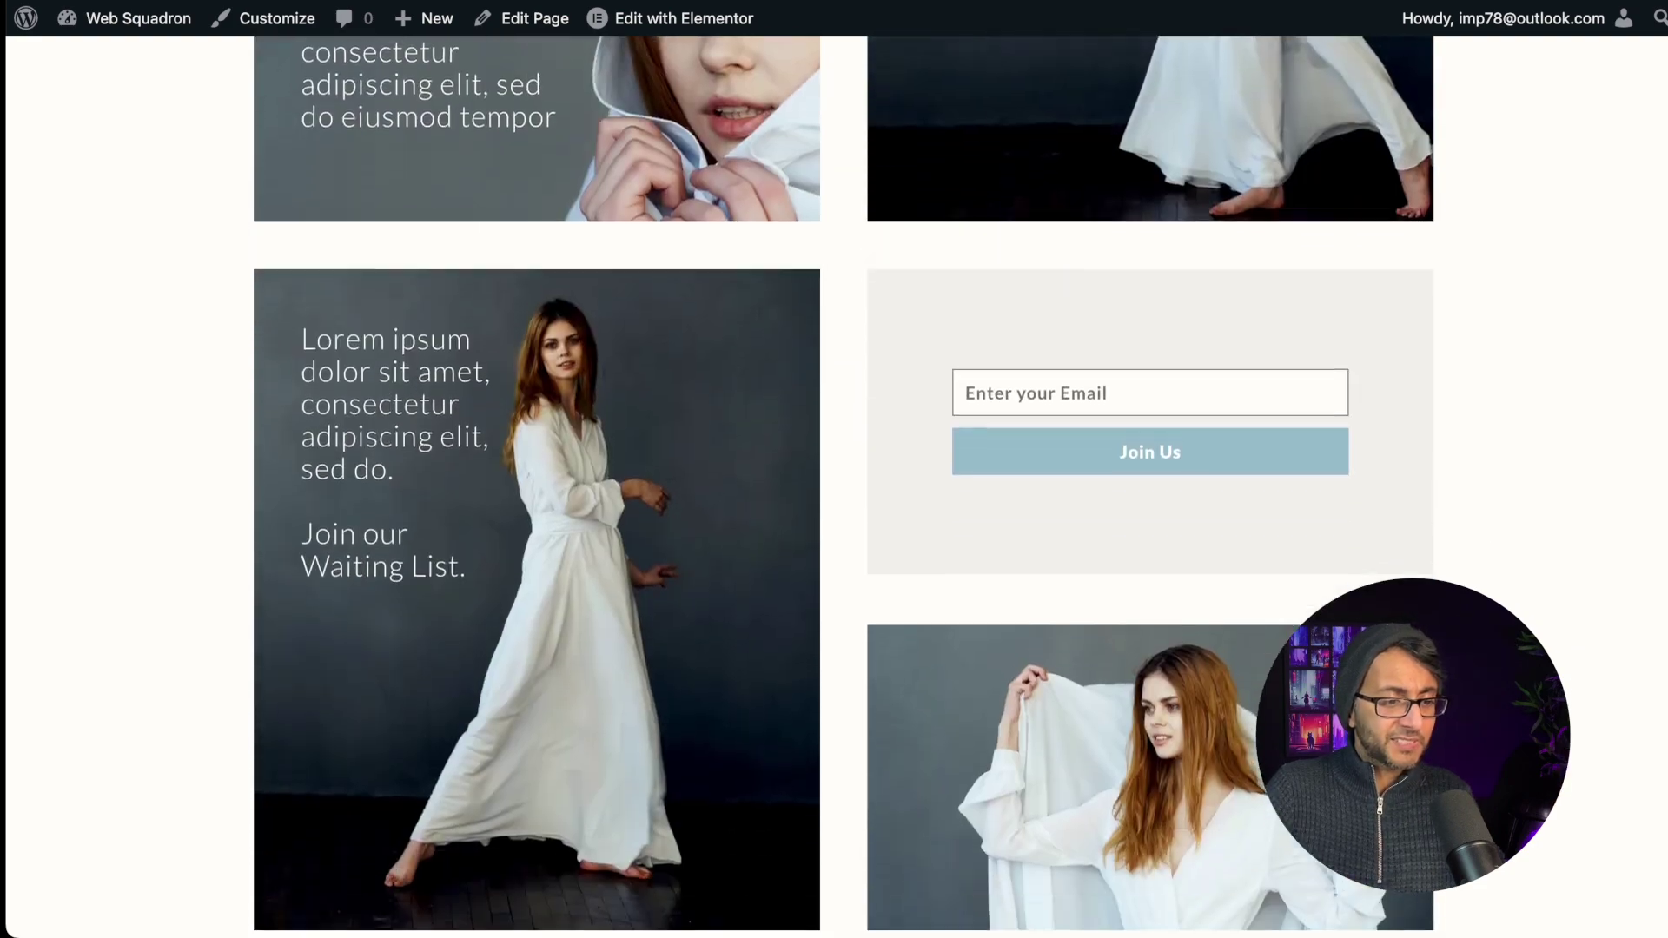
{"action": "scroll", "coordinate": [1301, 520], "scroll_direction": "up", "scroll_amount": 10}
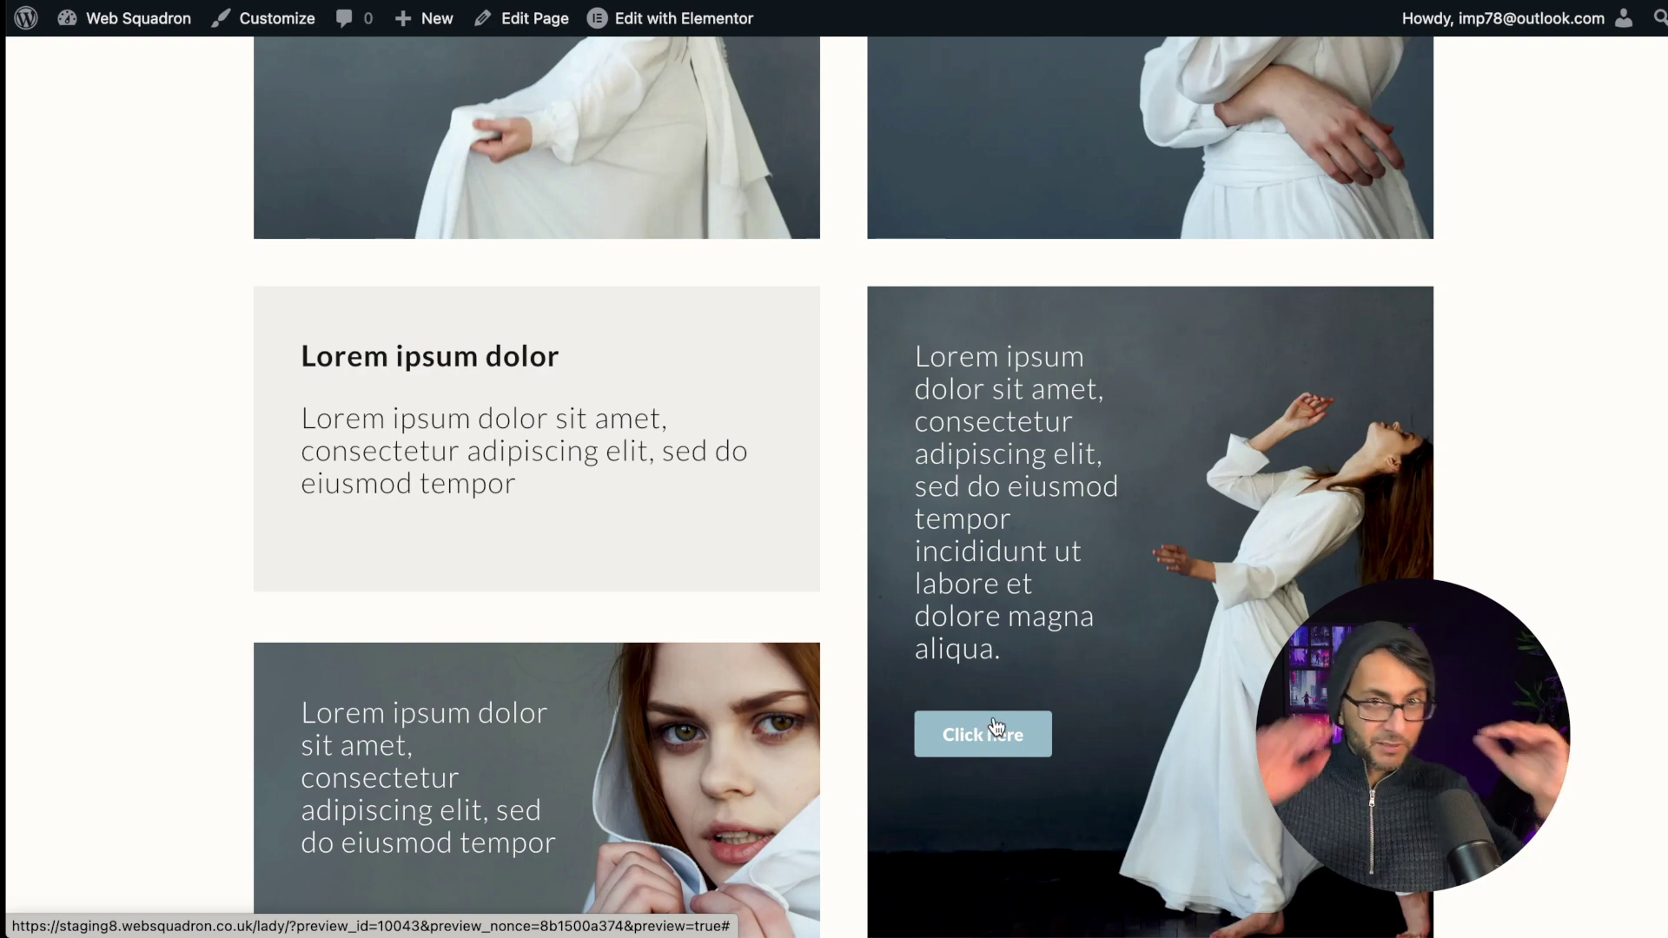
{"action": "scroll", "coordinate": [998, 721], "scroll_direction": "down", "scroll_amount": 10}
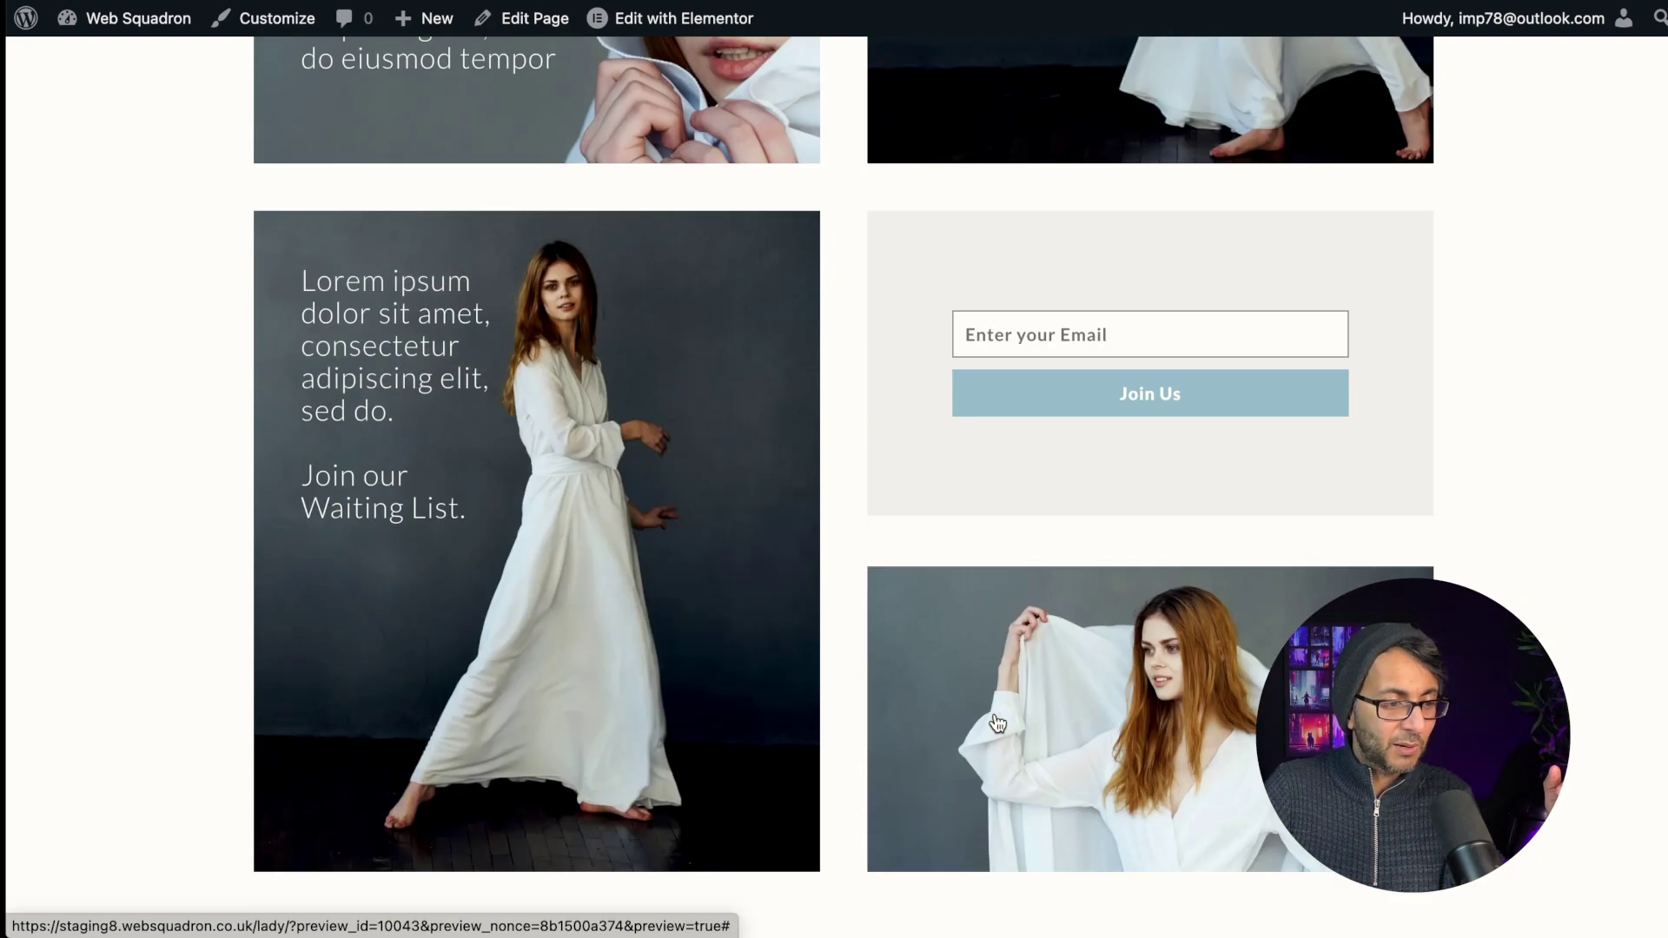
{"action": "scroll", "coordinate": [994, 713], "scroll_direction": "up", "scroll_amount": 20}
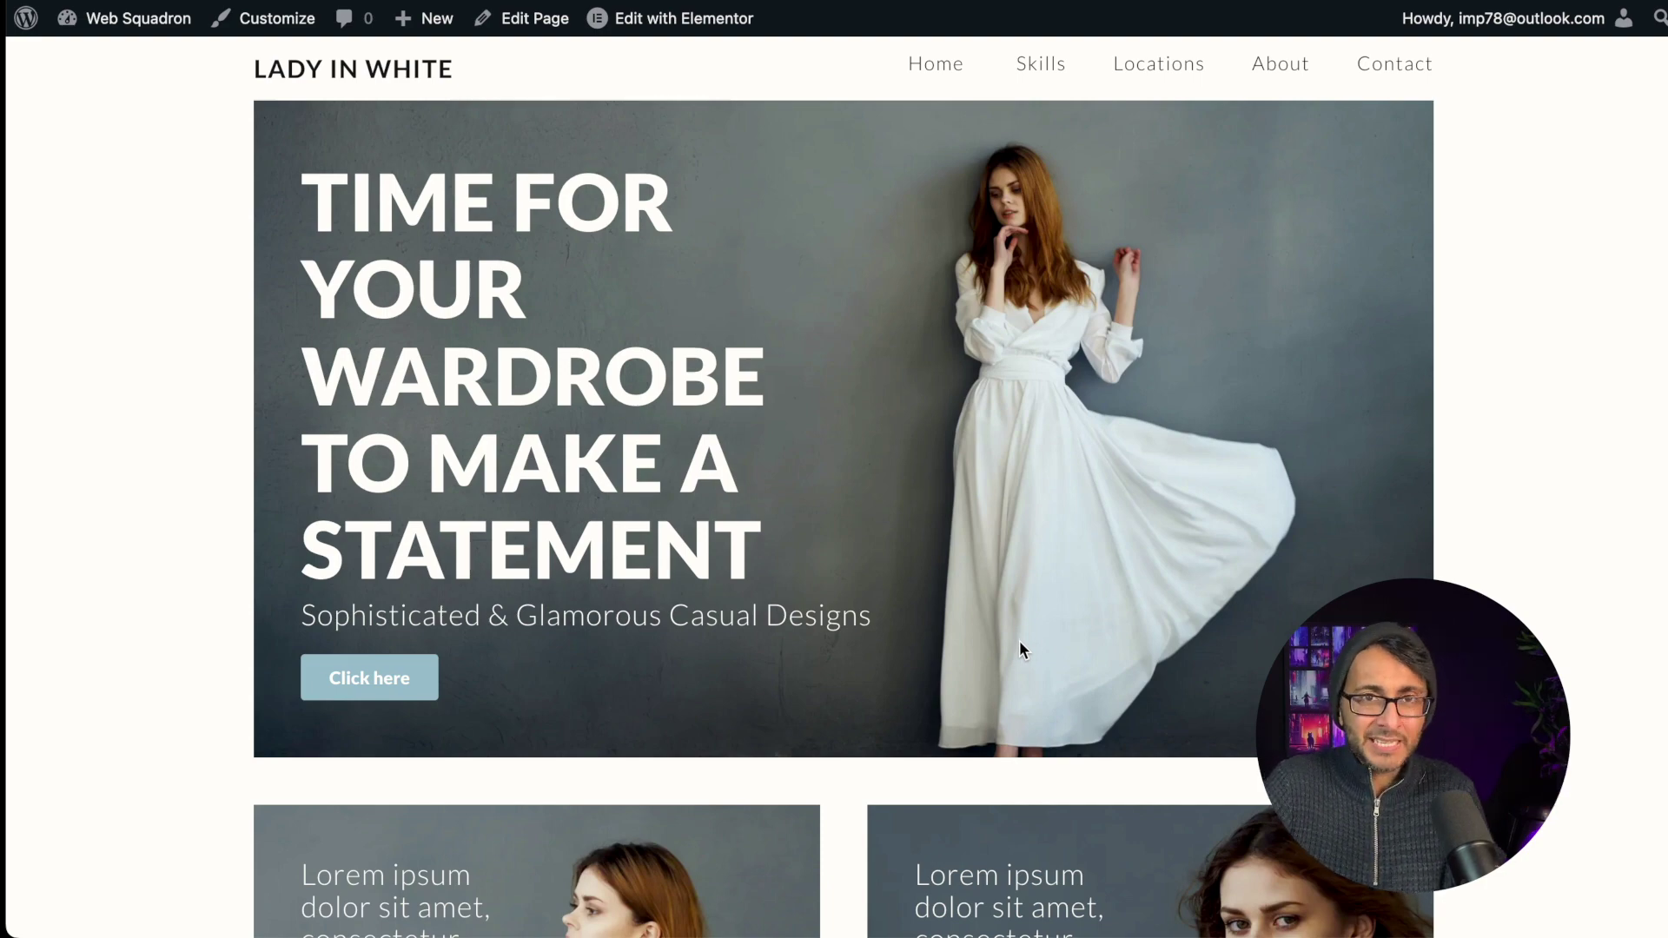
{"action": "scroll", "coordinate": [1020, 642], "scroll_direction": "down", "scroll_amount": 10}
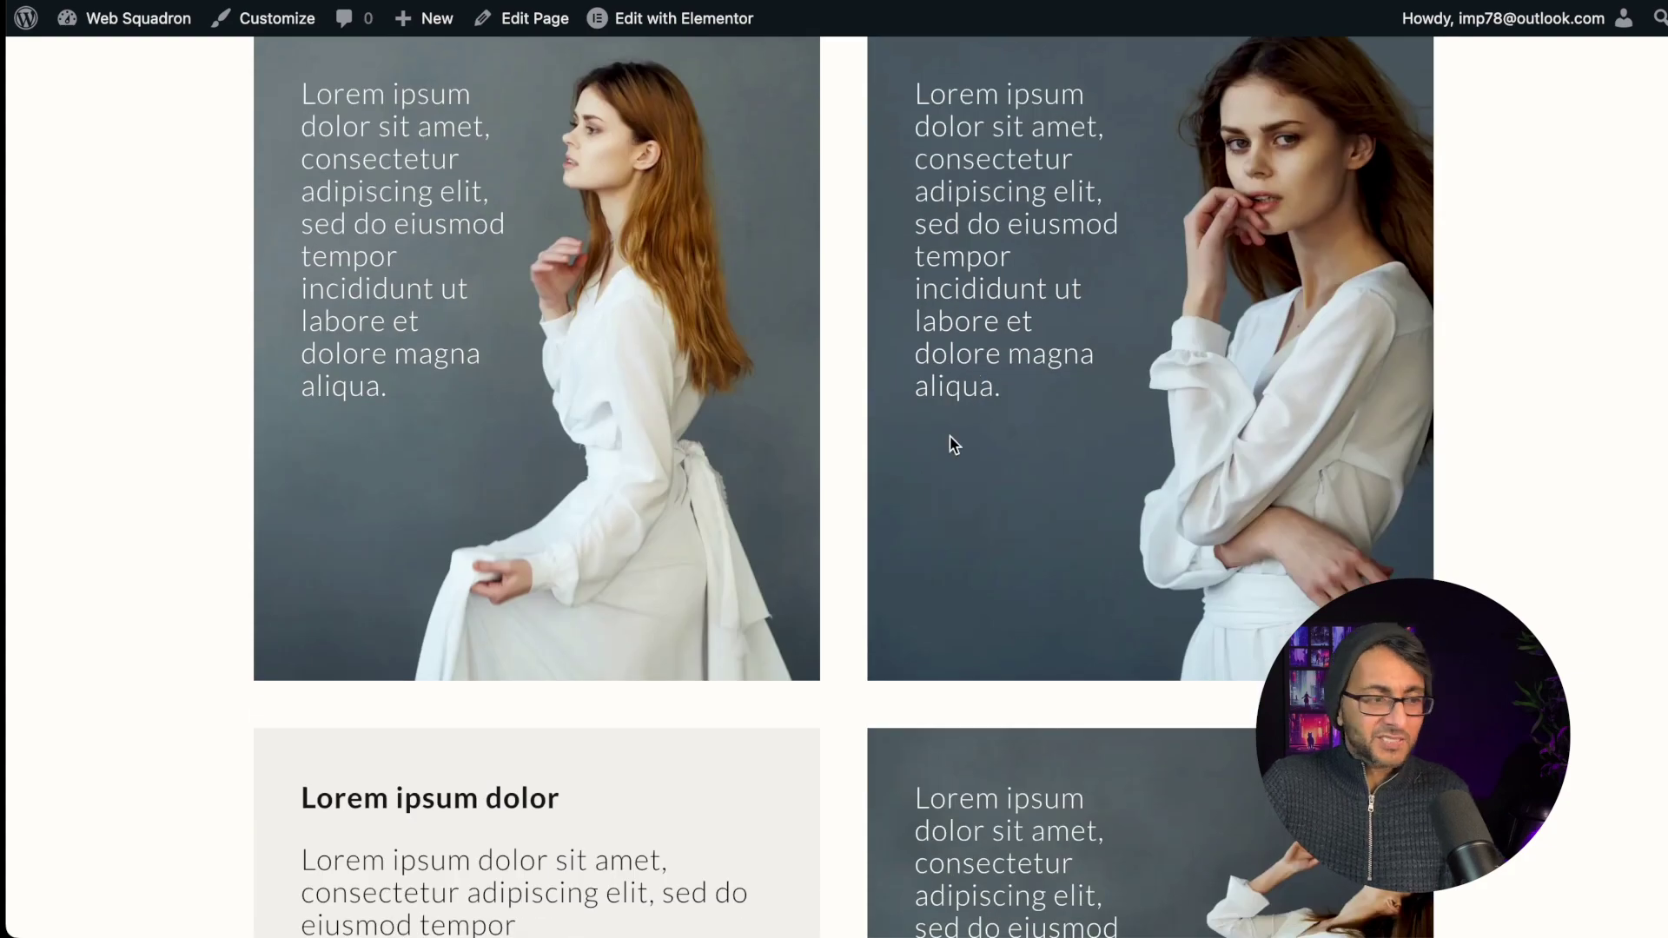
{"action": "scroll", "coordinate": [953, 445], "scroll_direction": "down", "scroll_amount": 2}
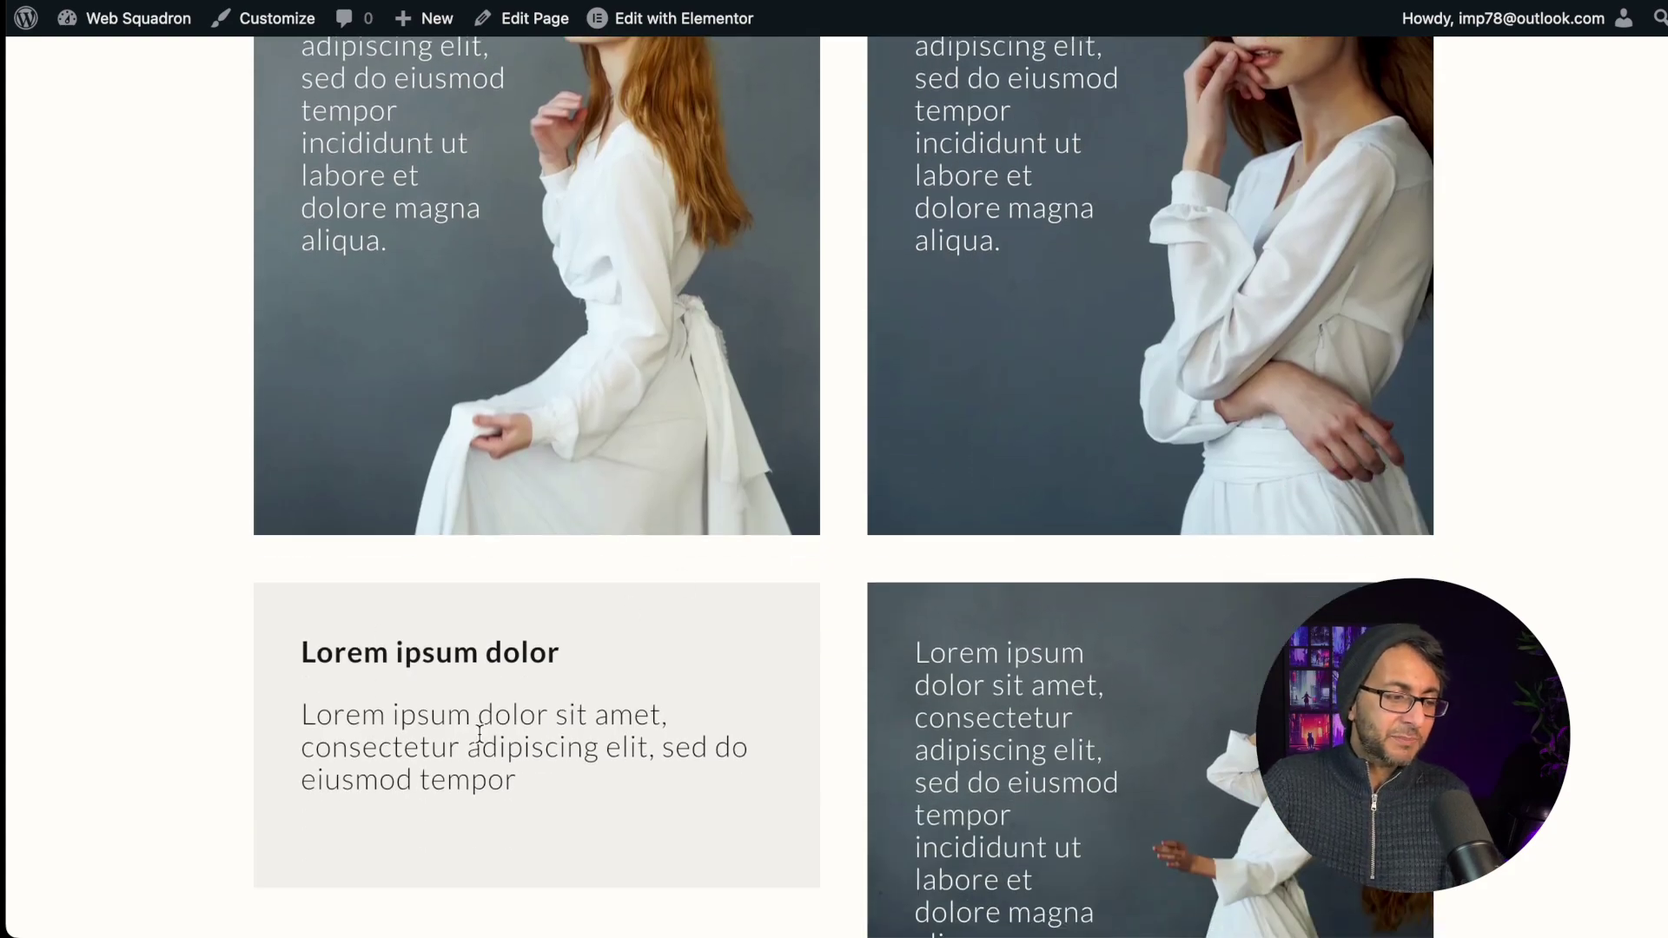
{"action": "scroll", "coordinate": [616, 722], "scroll_direction": "up", "scroll_amount": 3}
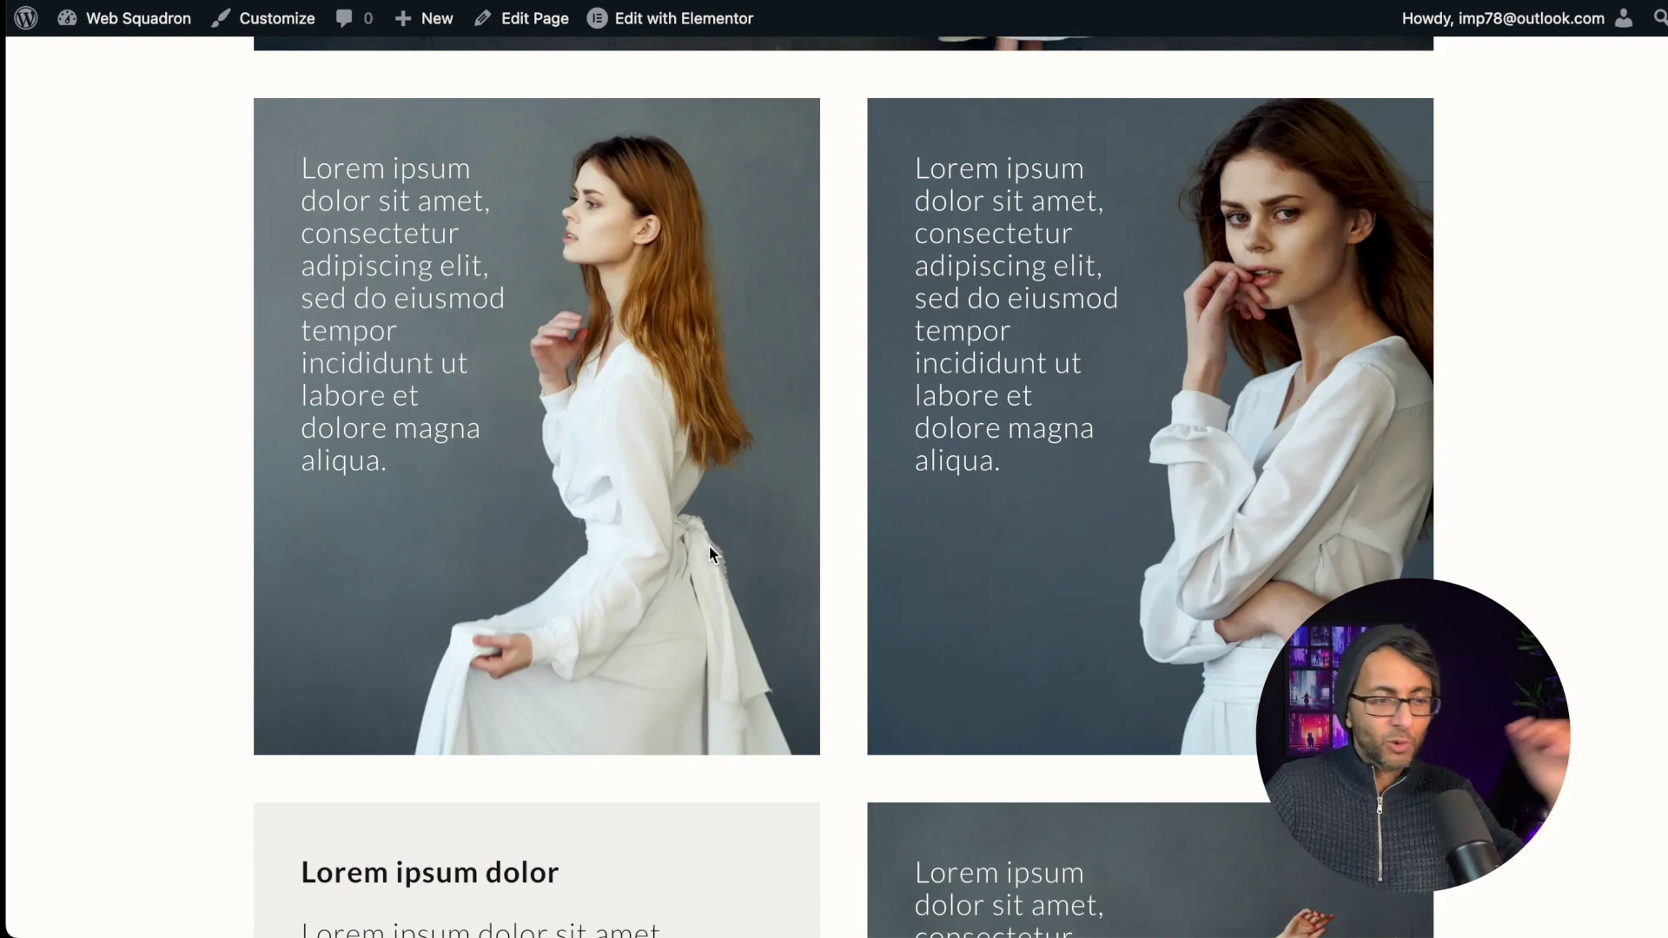
{"action": "scroll", "coordinate": [733, 544], "scroll_direction": "up", "scroll_amount": 10}
{"action": "scroll", "coordinate": [735, 544], "scroll_direction": "down", "scroll_amount": 10}
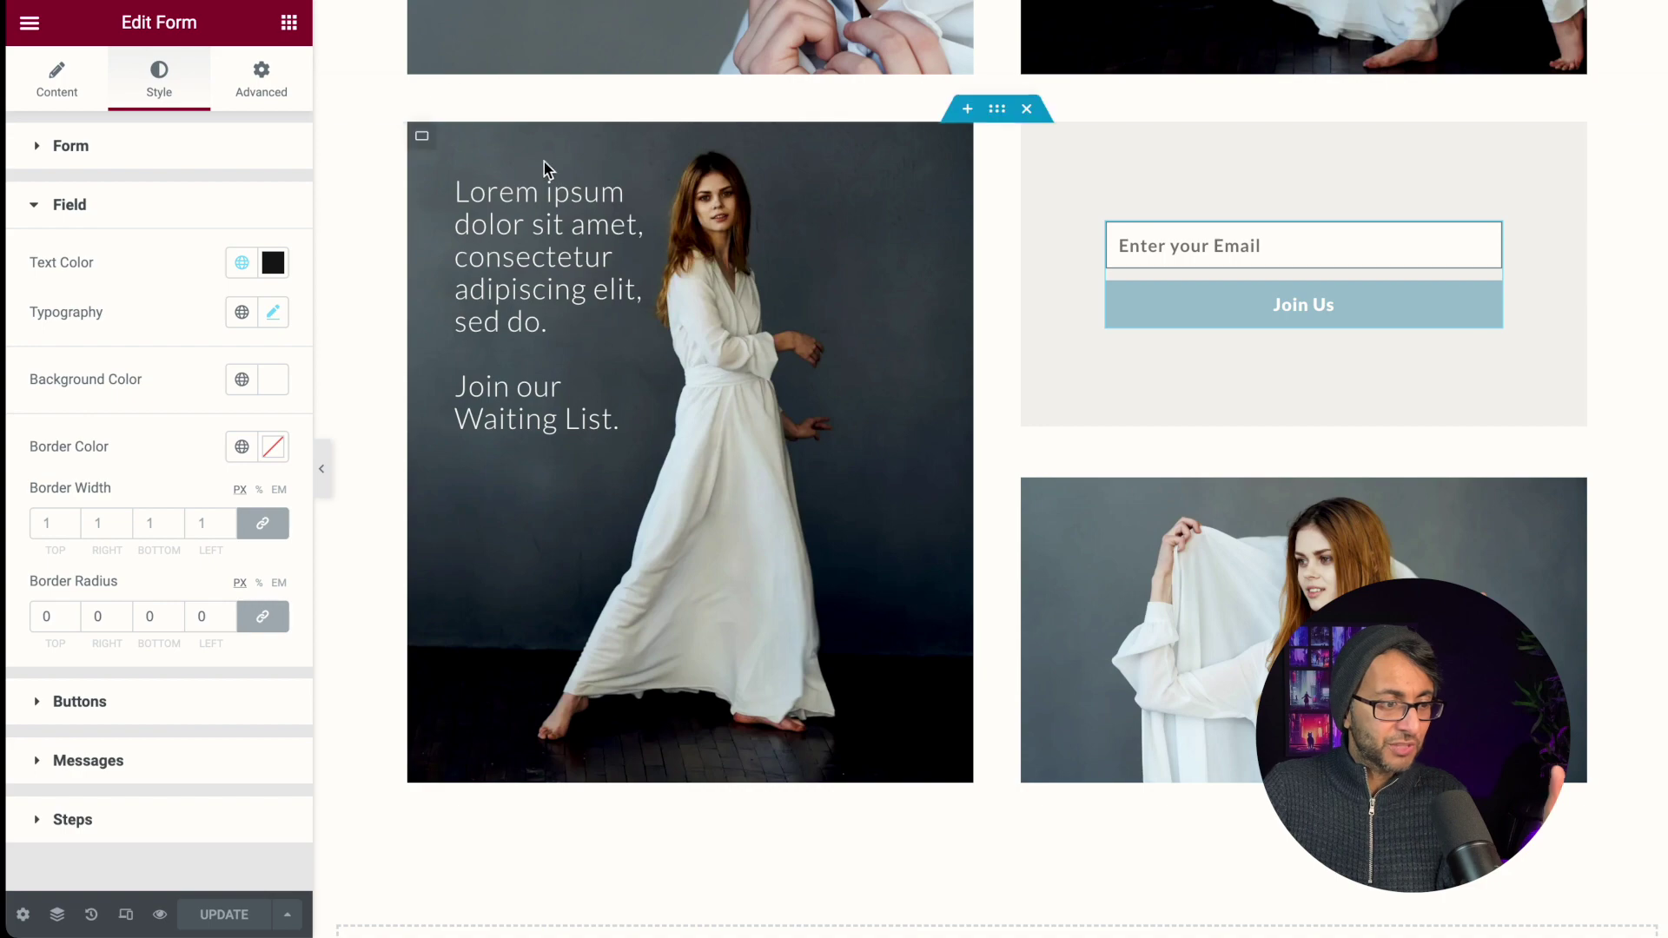
{"action": "scroll", "coordinate": [544, 163], "scroll_direction": "up", "scroll_amount": 5}
{"action": "scroll", "coordinate": [883, 371], "scroll_direction": "up", "scroll_amount": 8}
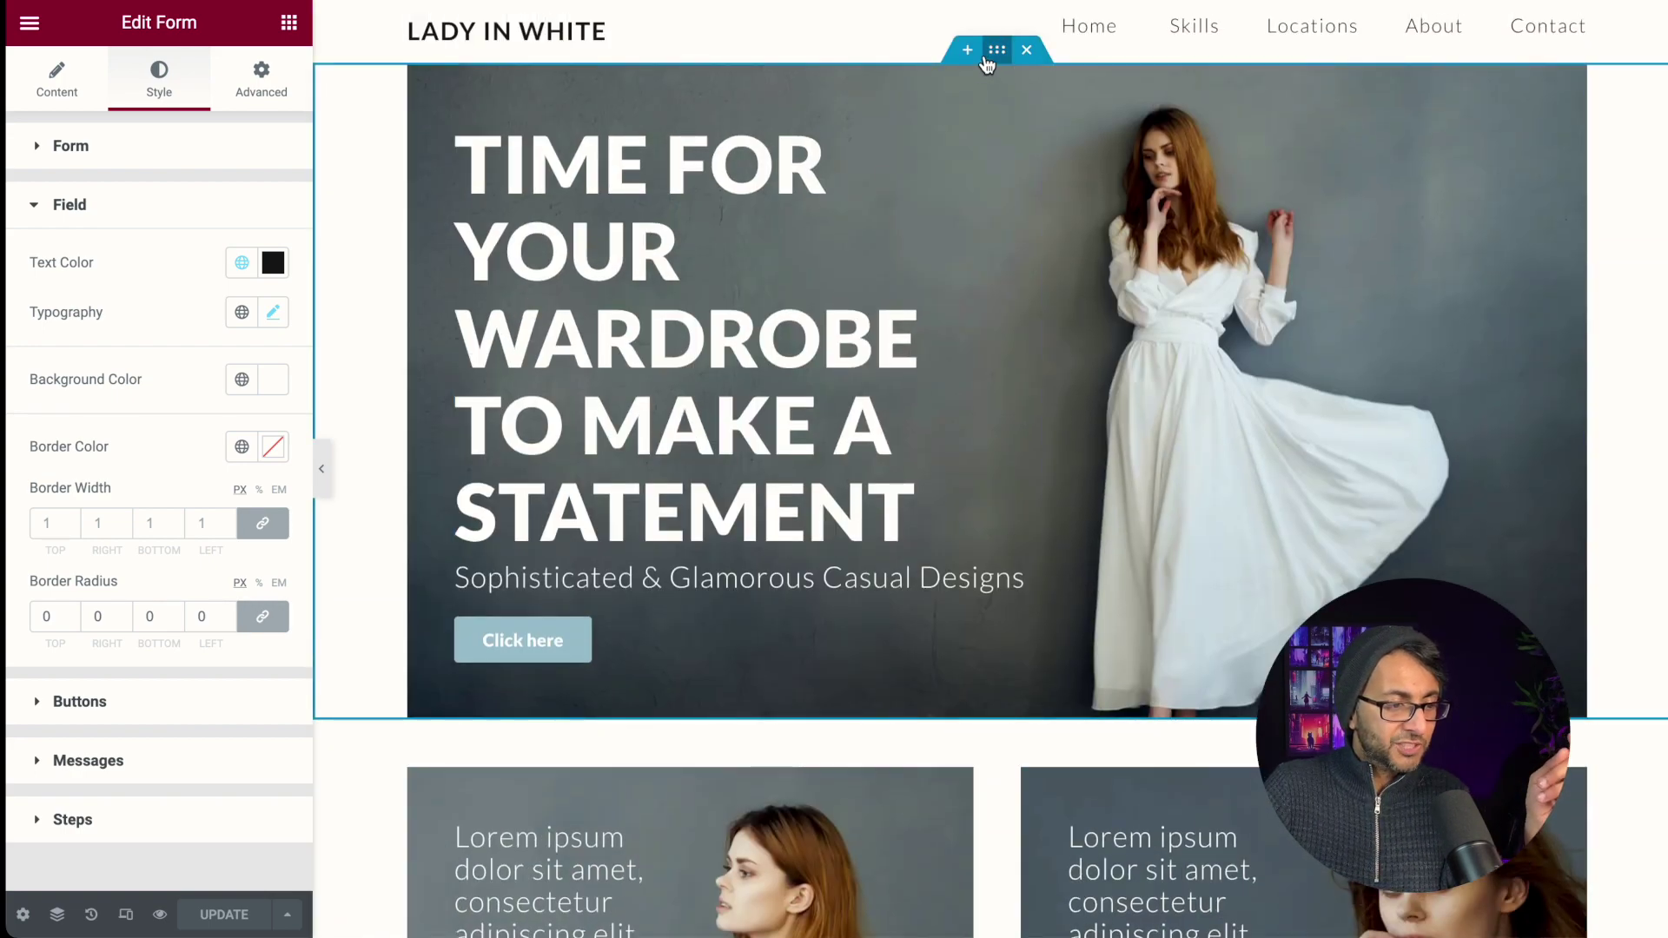
{"action": "left_click", "coordinate": [422, 77]}
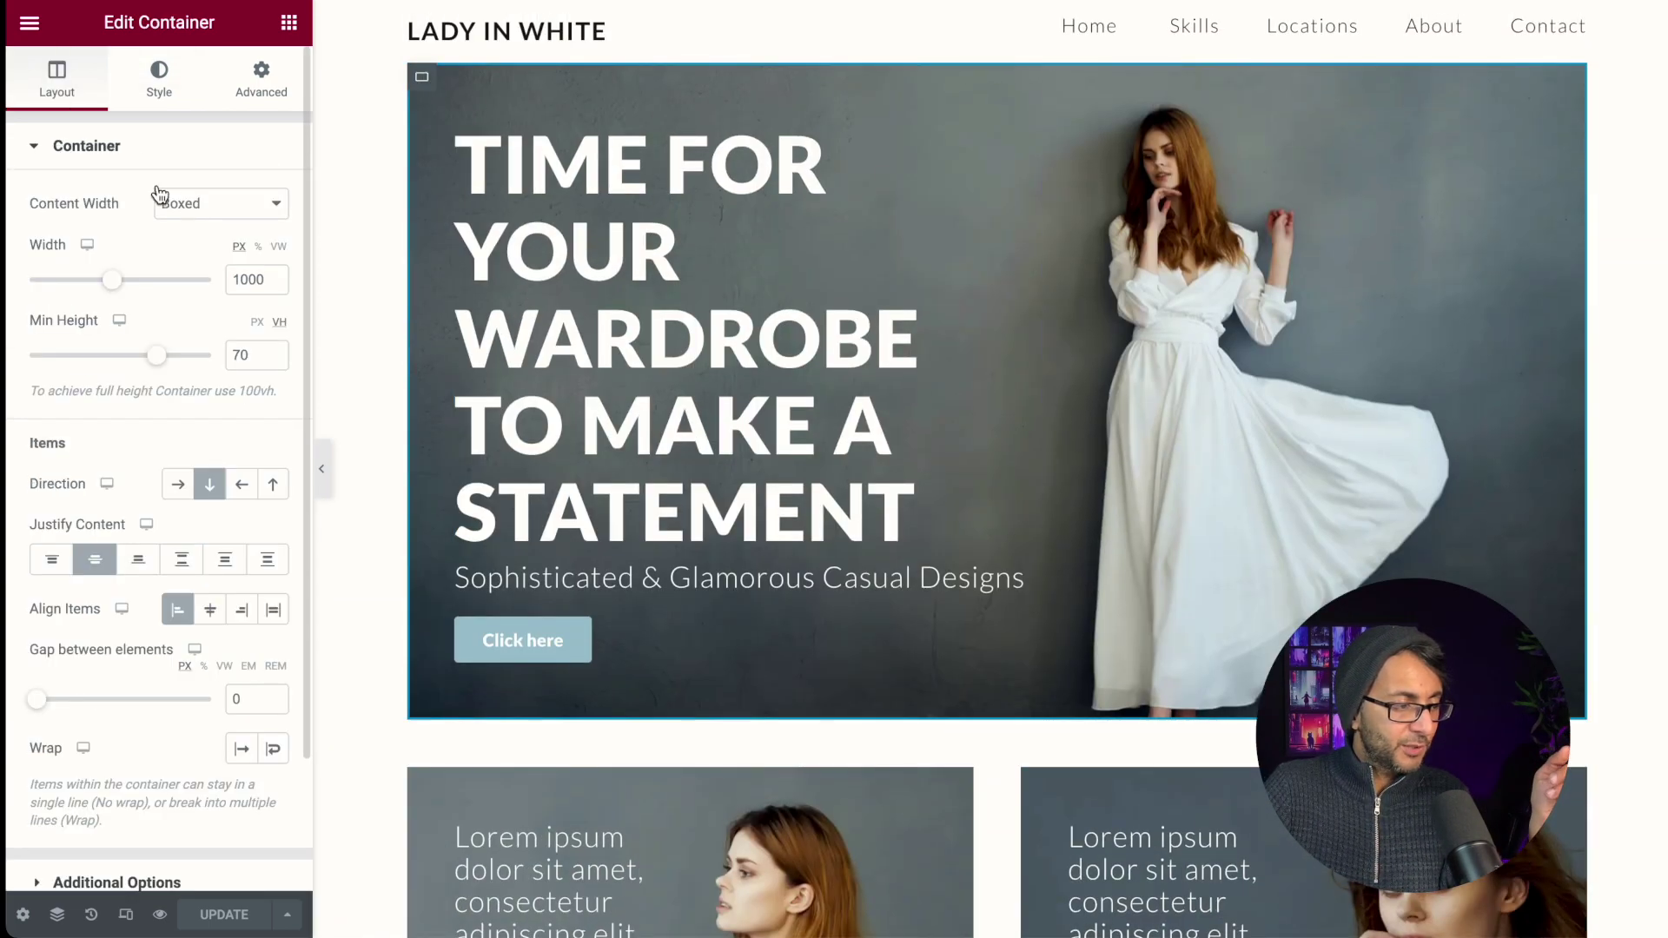
{"action": "left_click", "coordinate": [148, 84]}
{"action": "left_click", "coordinate": [139, 391]}
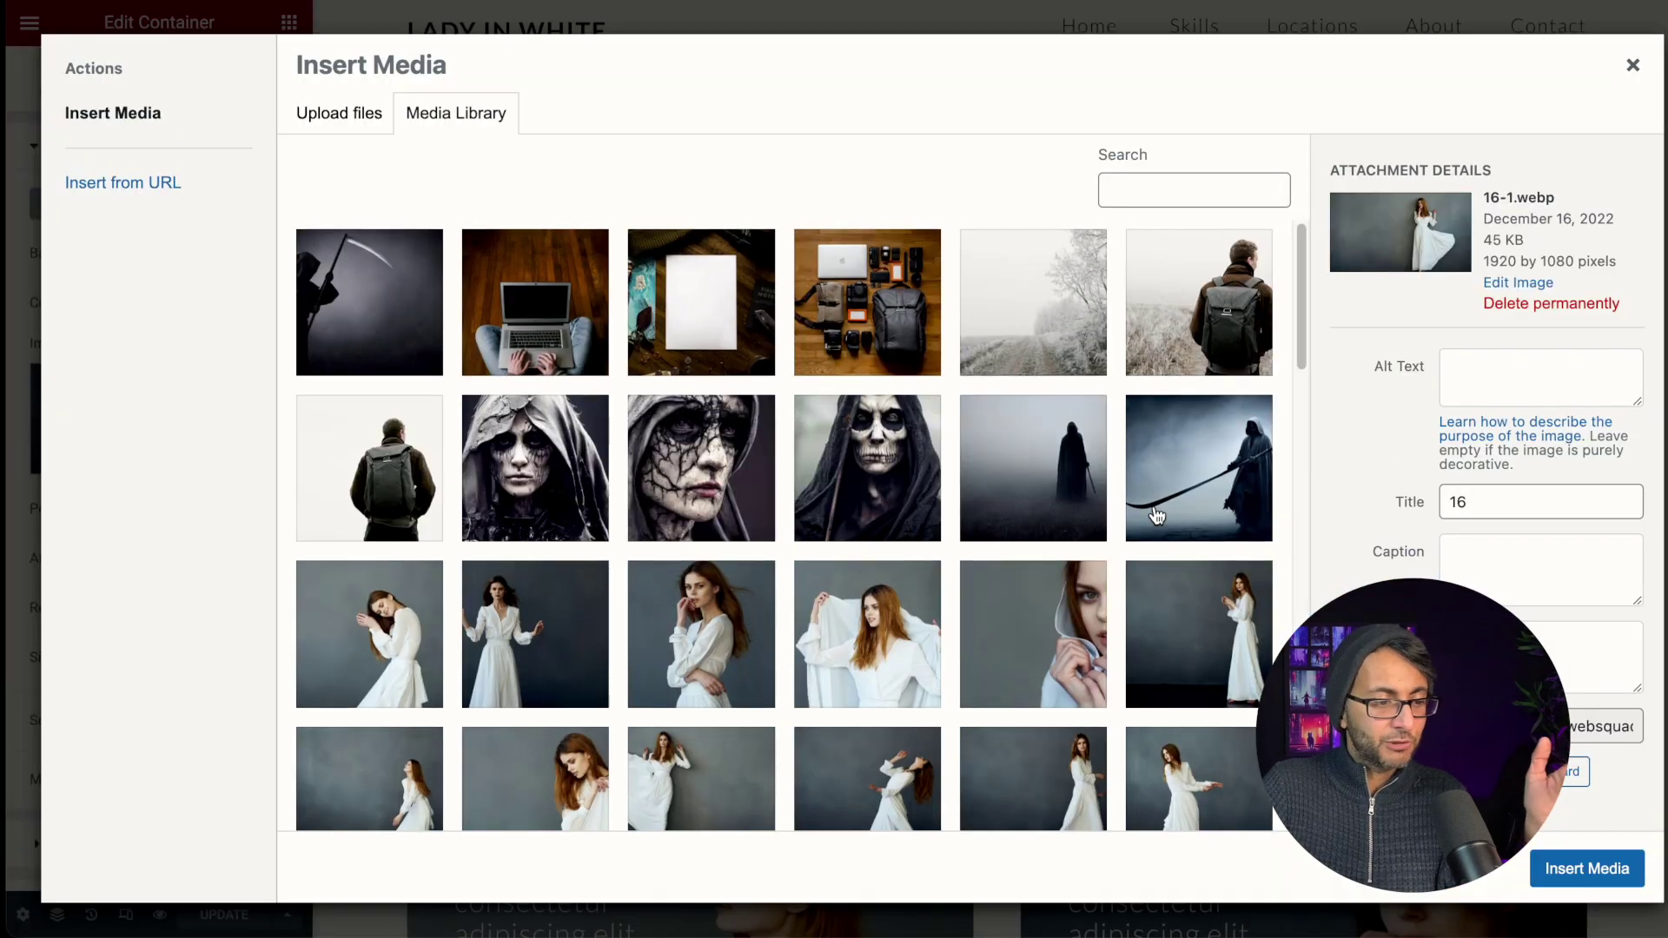
- Preview several candidate photos of the woman in white in the media library
{"action": "scroll", "coordinate": [1147, 508], "scroll_direction": "down", "scroll_amount": 2}
{"action": "scroll", "coordinate": [956, 461], "scroll_direction": "down", "scroll_amount": 2}
{"action": "left_click", "coordinate": [643, 452]}
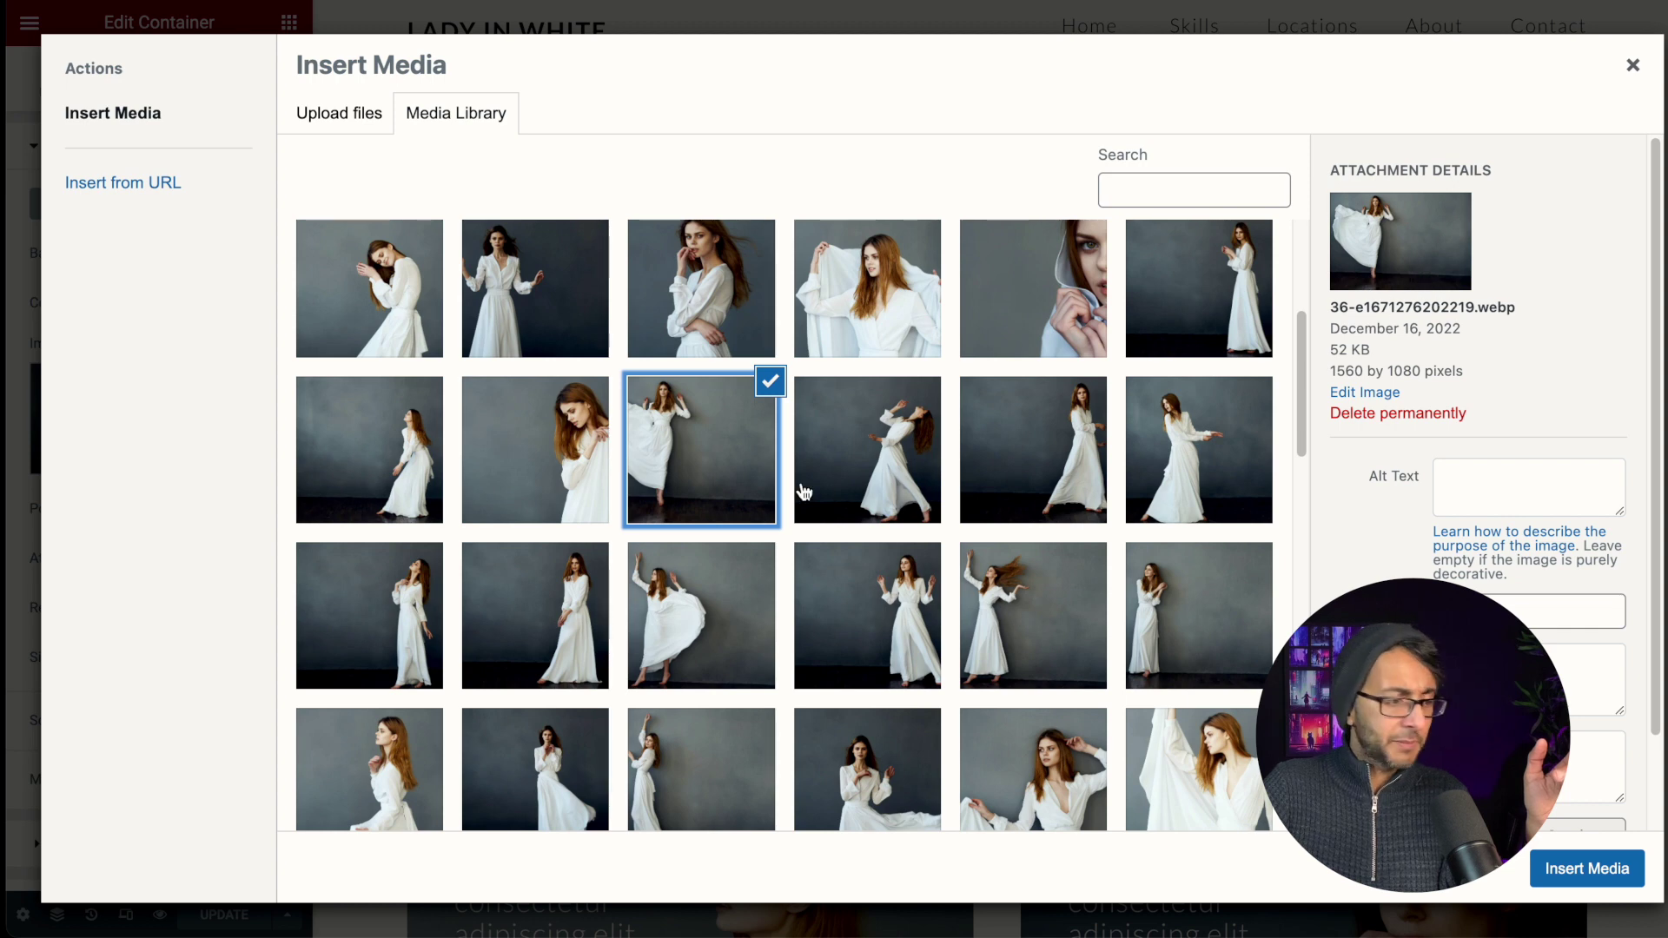
{"action": "left_click", "coordinate": [391, 496]}
{"action": "left_click", "coordinate": [553, 647]}
{"action": "left_click", "coordinate": [738, 637]}
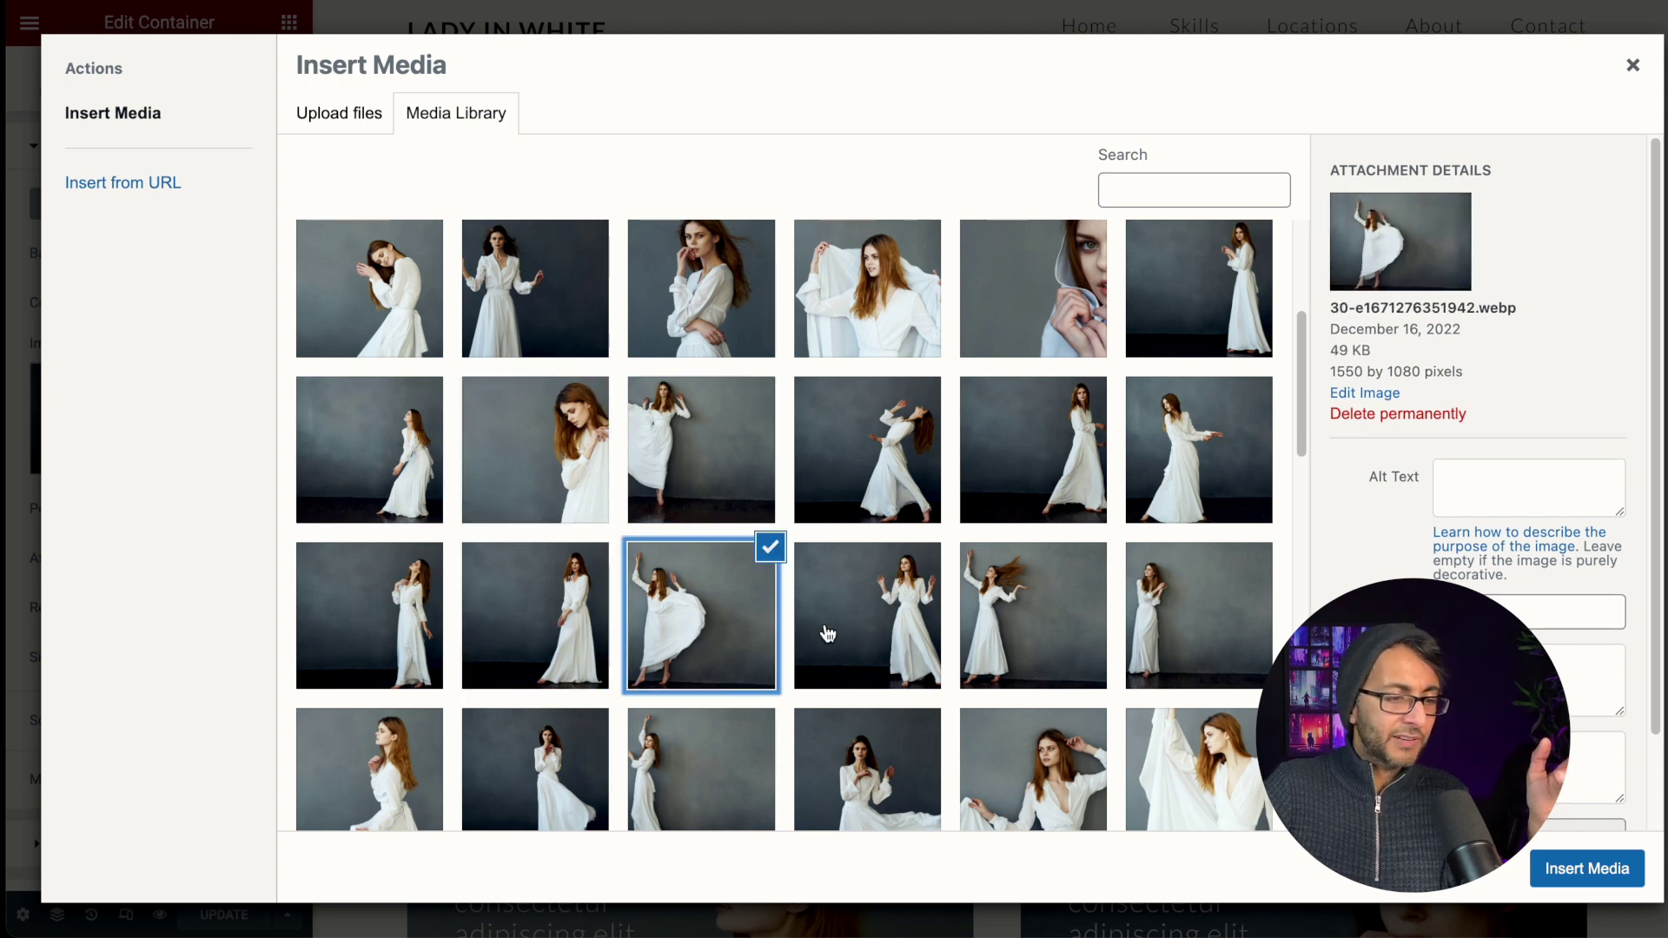
{"action": "left_click", "coordinate": [843, 632]}
{"action": "left_click", "coordinate": [1076, 619]}
{"action": "left_click", "coordinate": [1071, 452]}
{"action": "left_click", "coordinate": [1234, 443]}
{"action": "left_click", "coordinate": [1203, 608]}
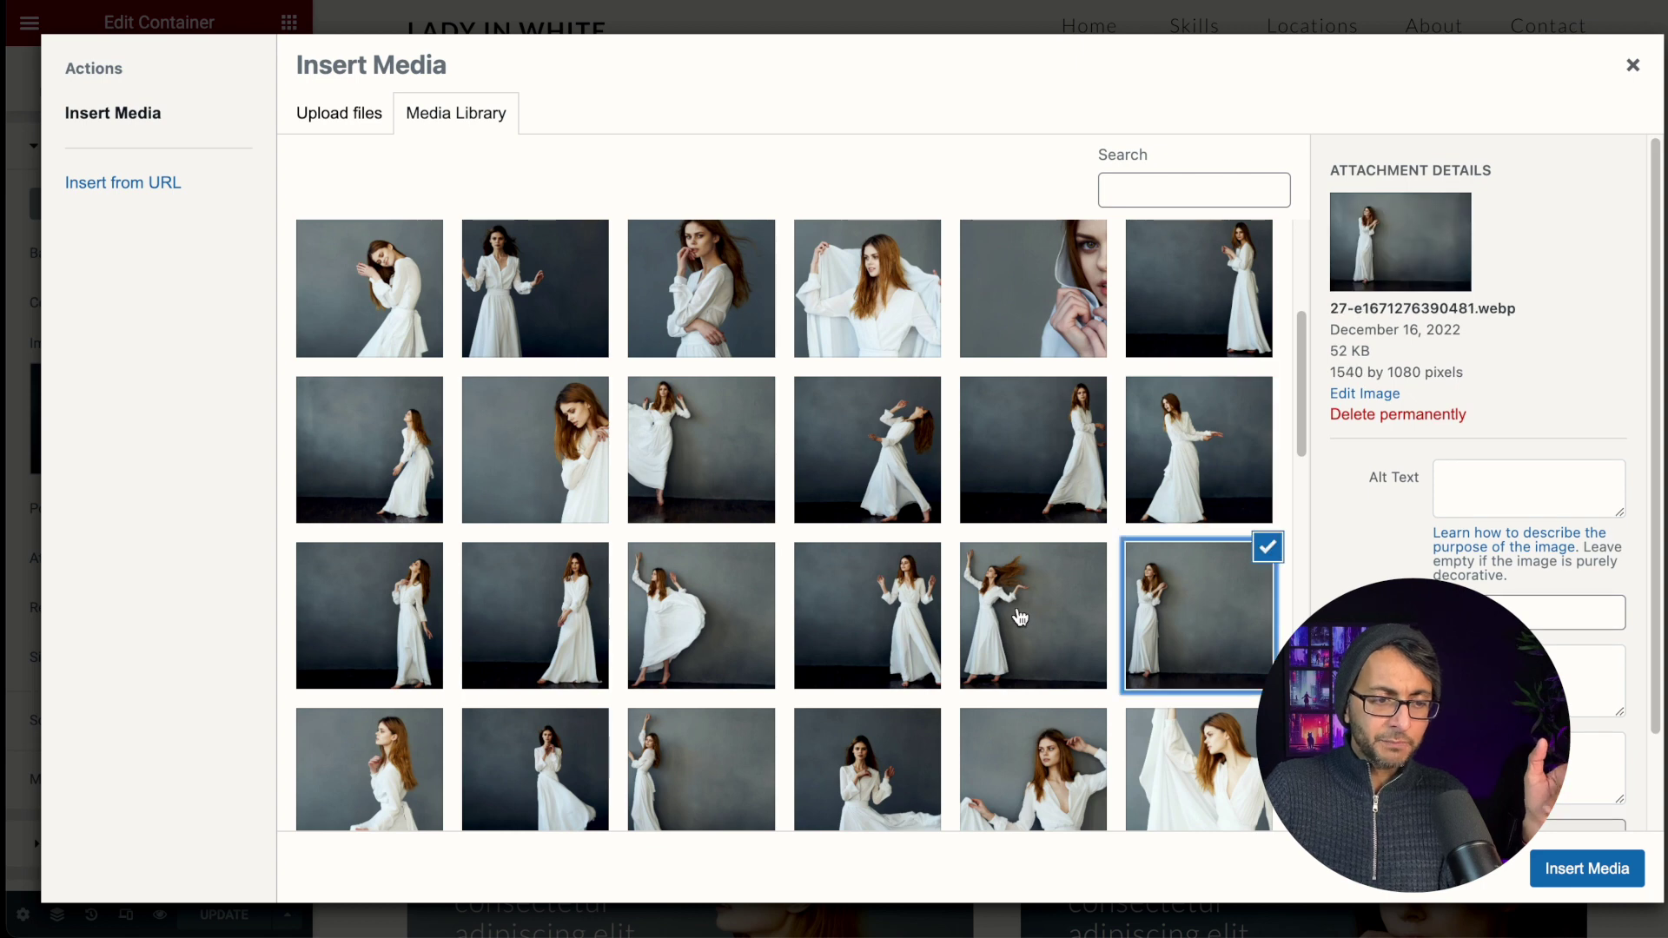
- Pick the flaring white dress photo and insert it as the hero background
{"action": "left_click", "coordinate": [443, 647]}
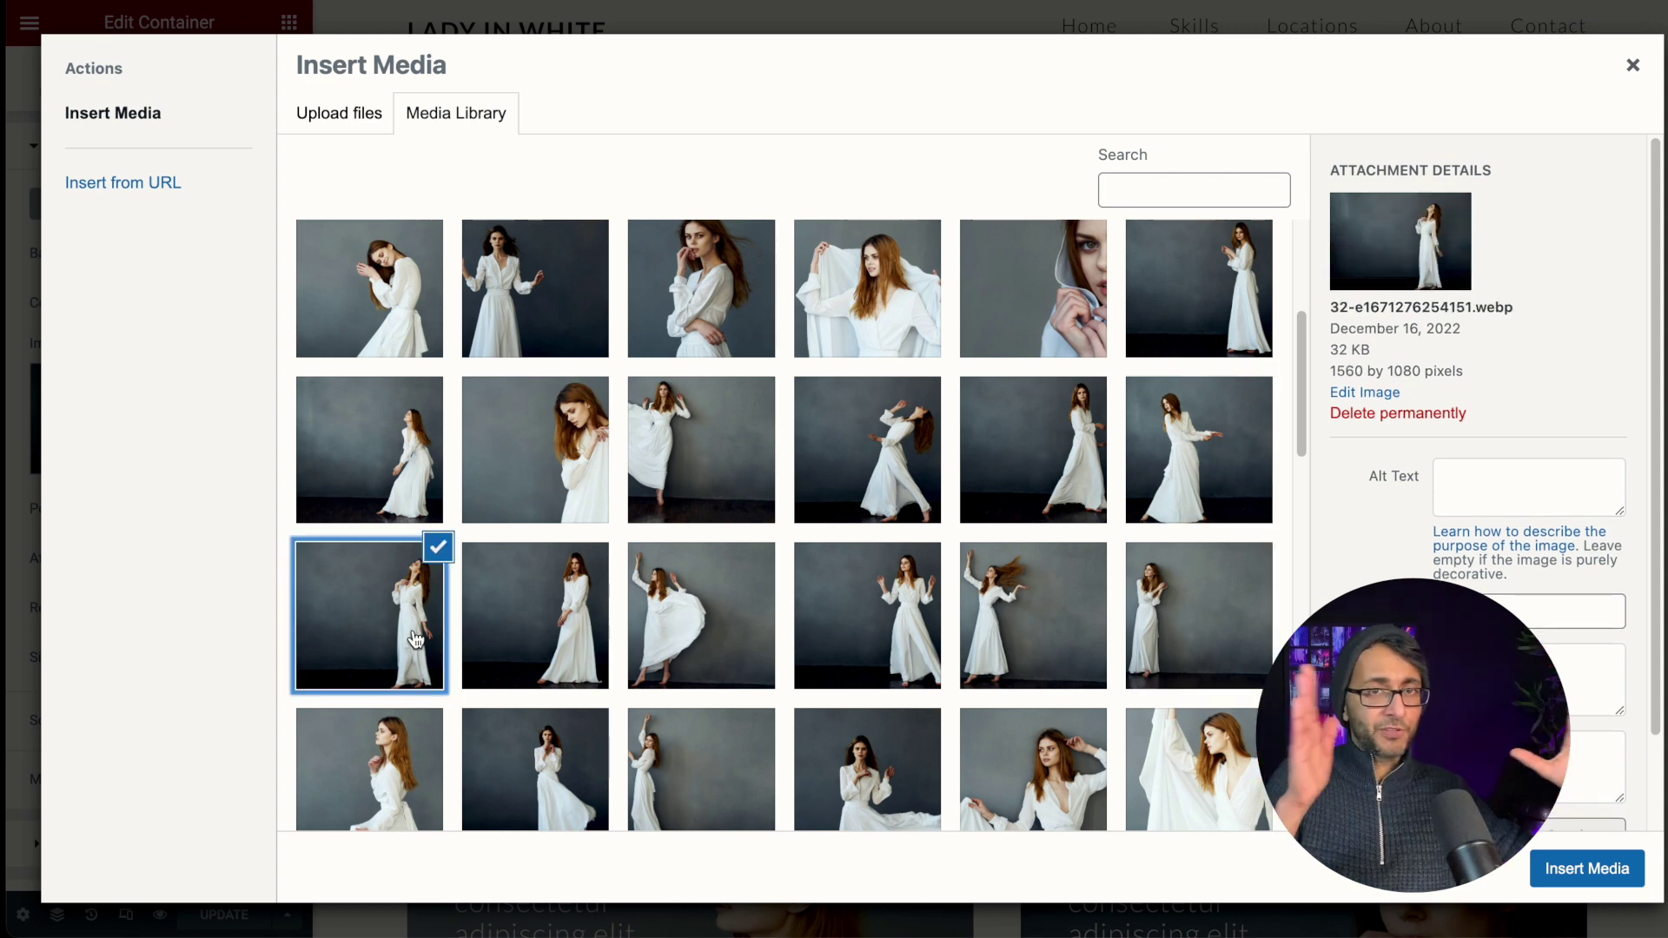
{"action": "left_click", "coordinate": [551, 643]}
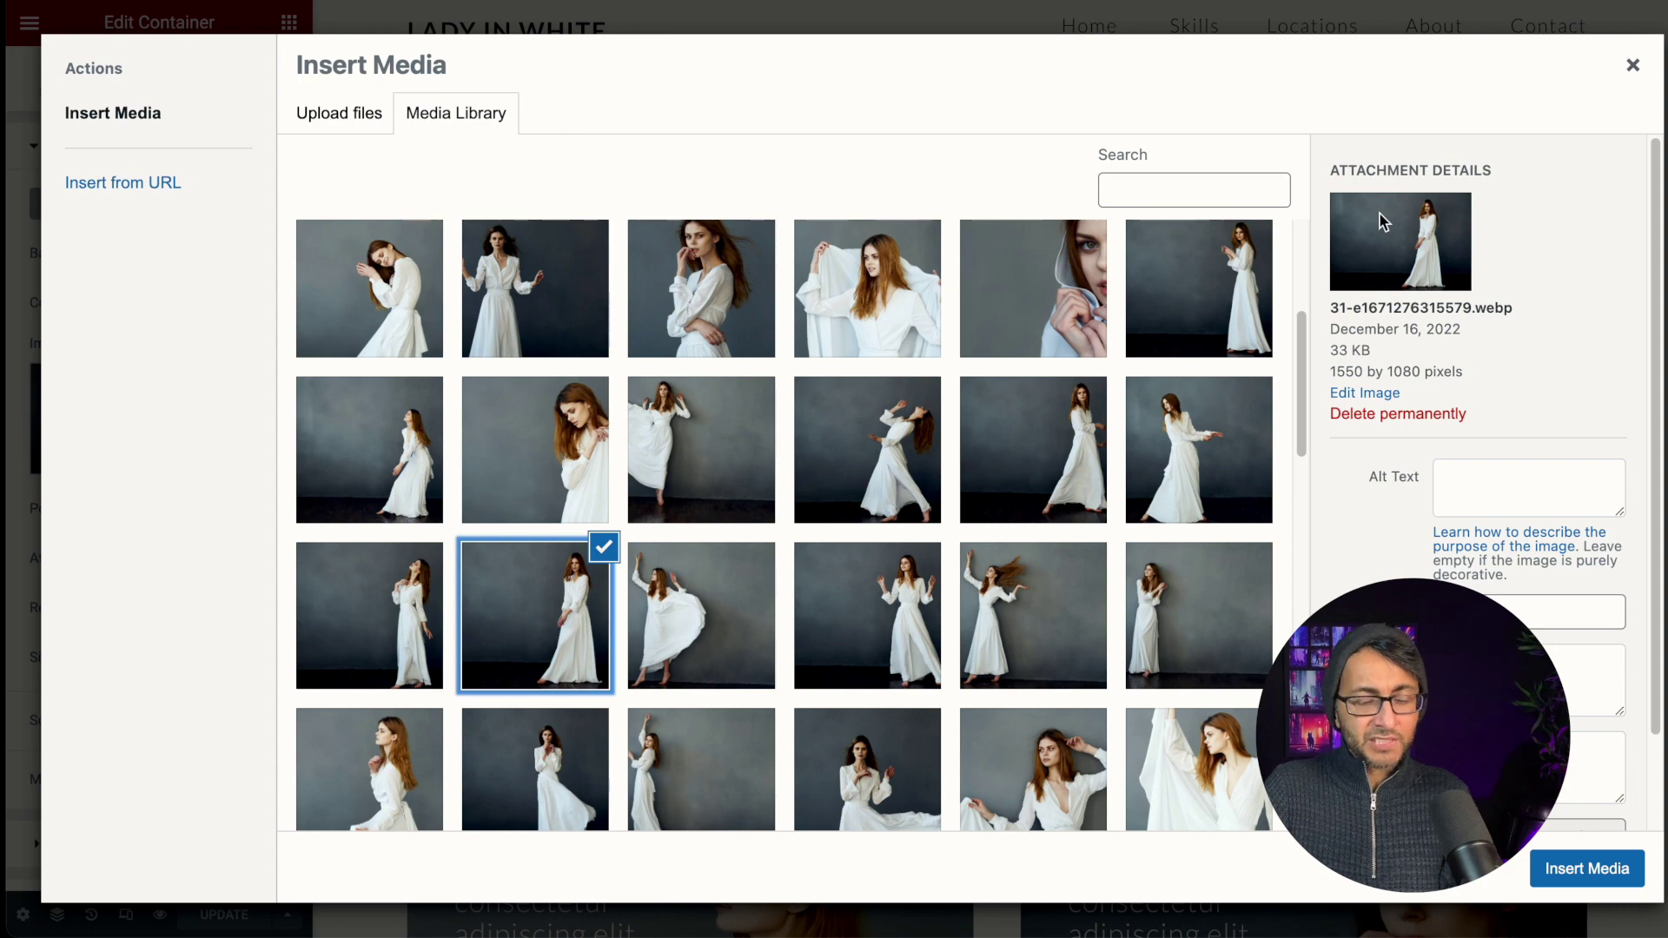
{"action": "left_click", "coordinate": [341, 822]}
{"action": "left_click", "coordinate": [534, 806]}
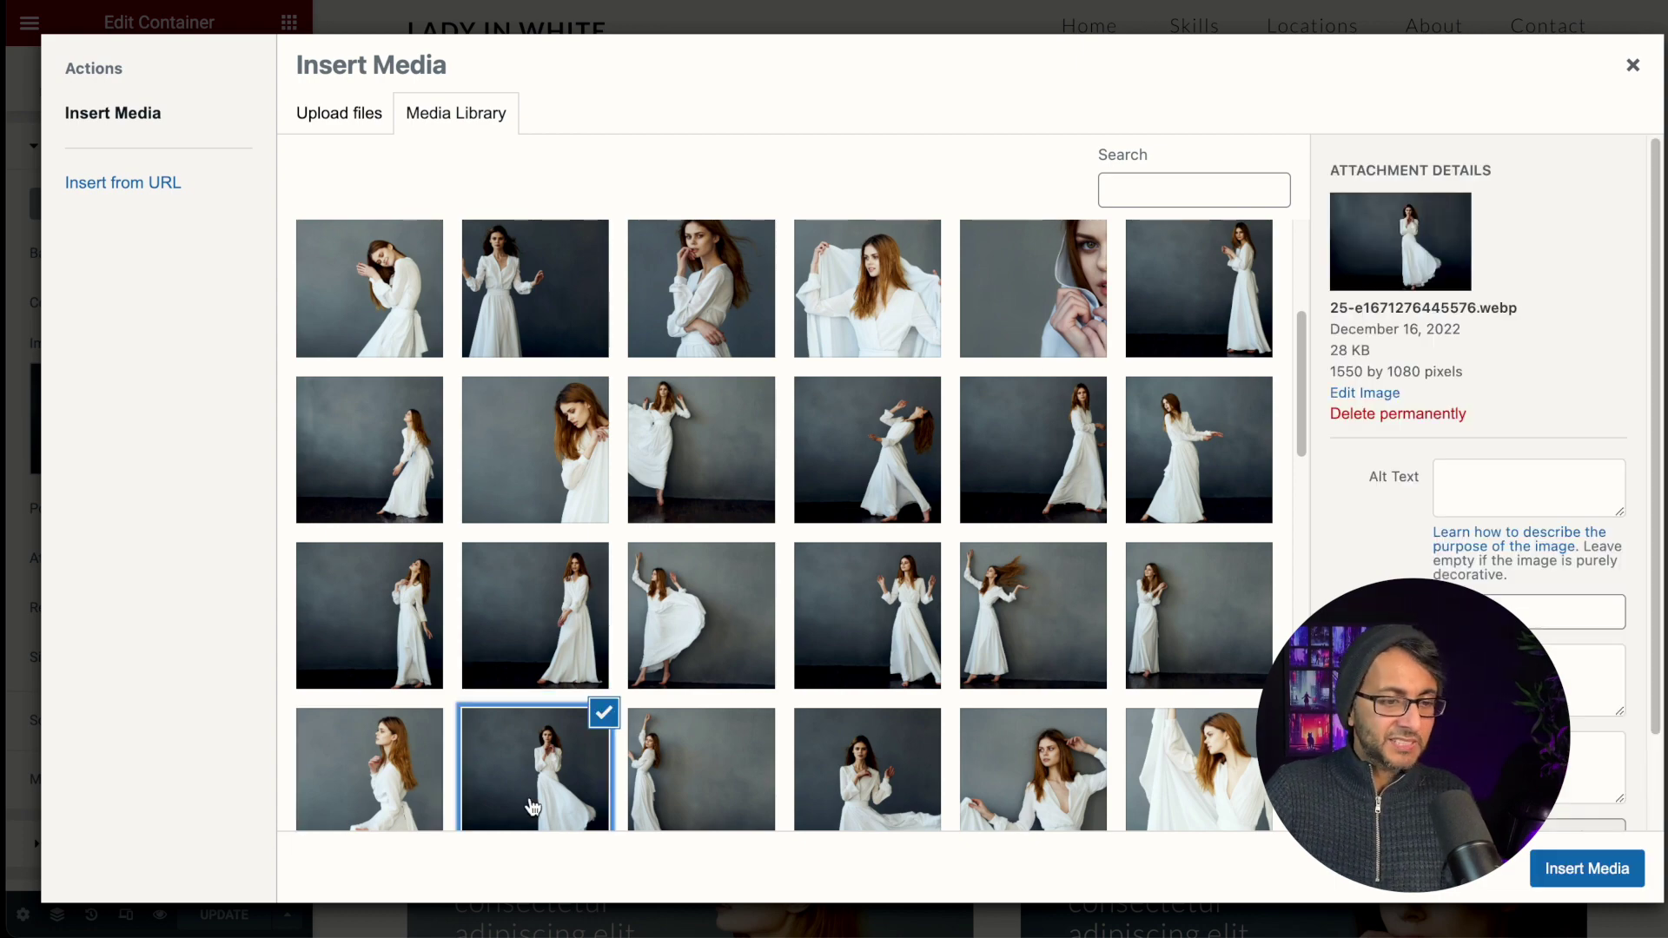
{"action": "left_click", "coordinate": [1634, 66]}
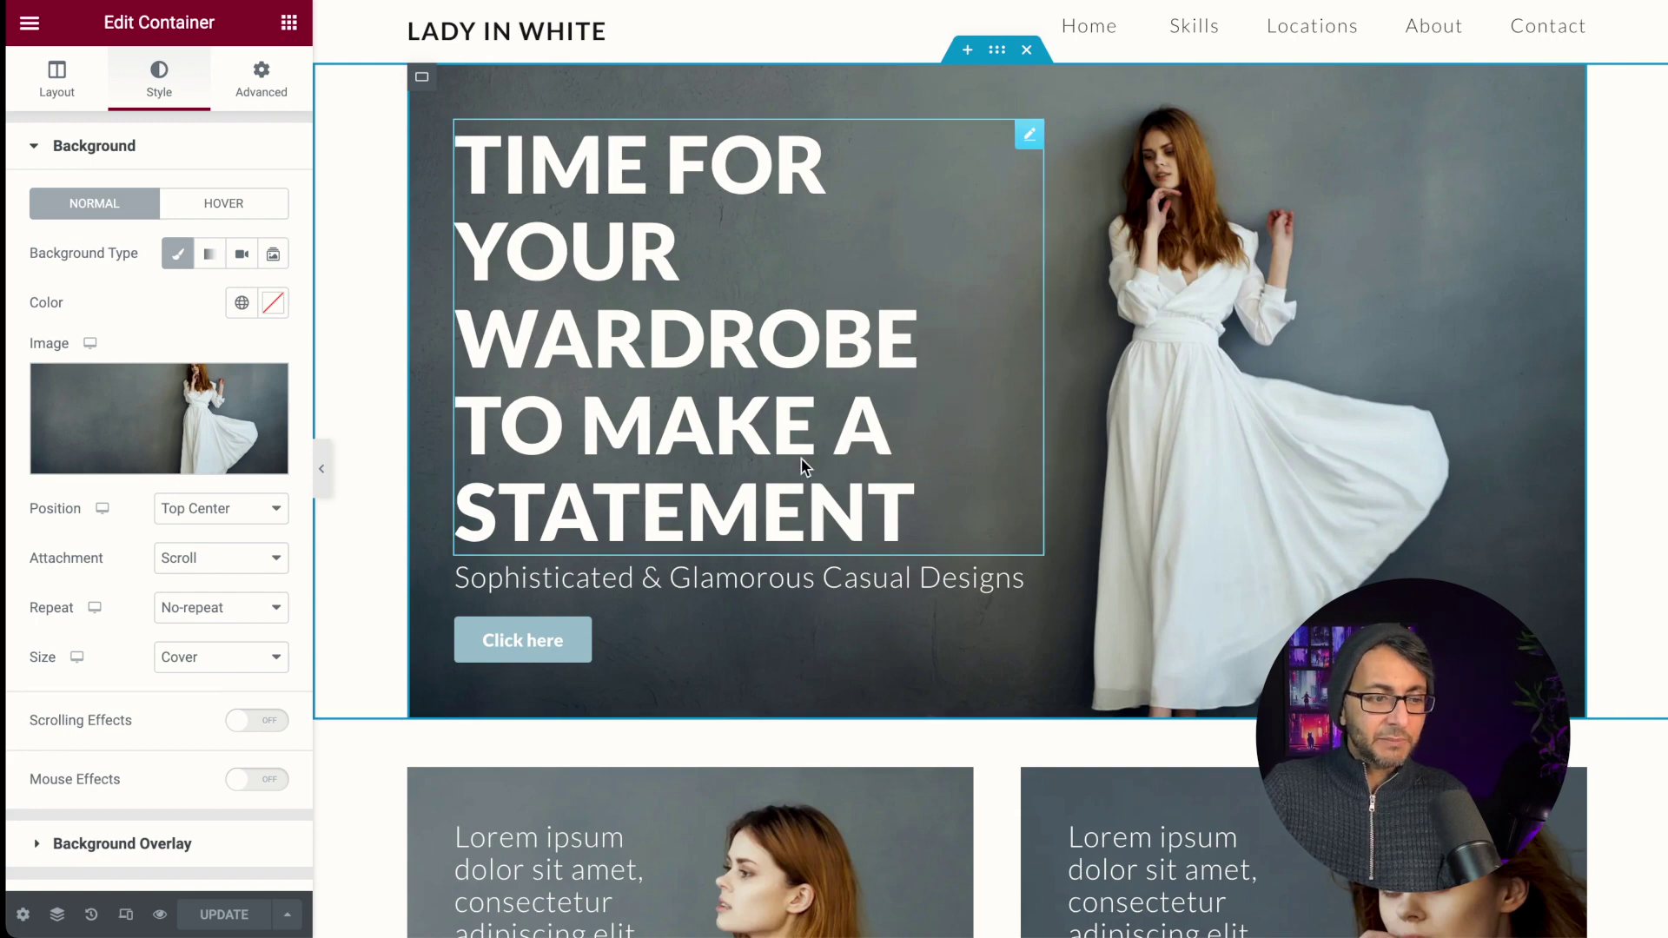
- Scroll down the canvas and select the 'Join our Waiting List' heading for editing
{"action": "scroll", "coordinate": [854, 342], "scroll_direction": "down", "scroll_amount": 7}
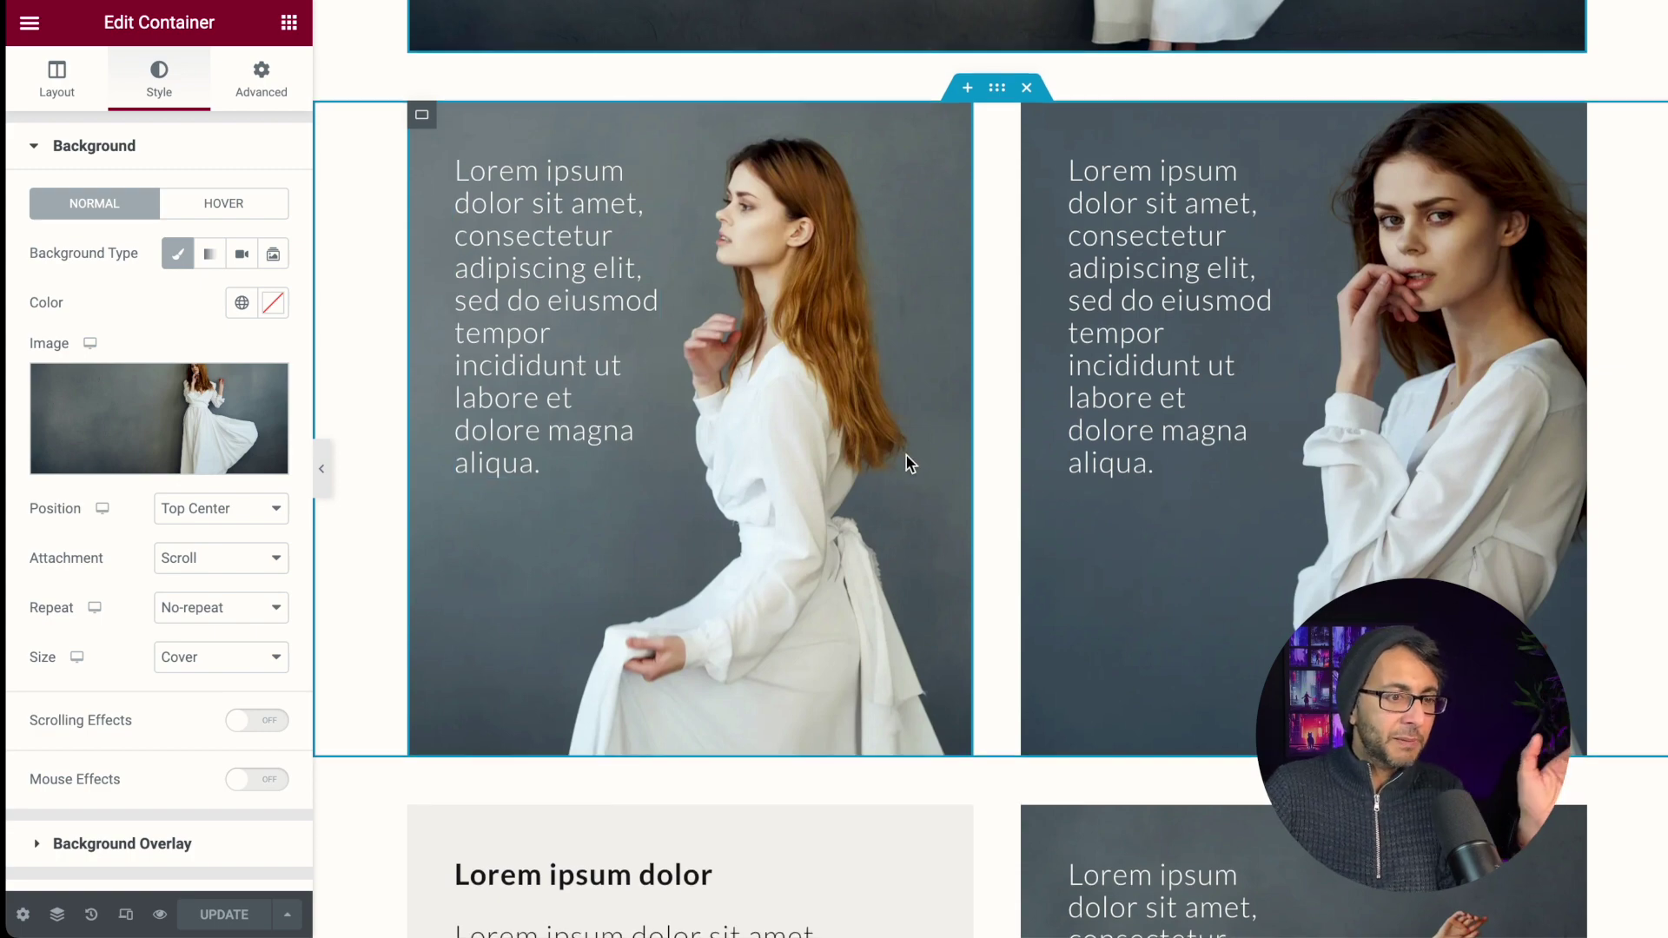
{"action": "scroll", "coordinate": [905, 454], "scroll_direction": "down", "scroll_amount": 8}
{"action": "scroll", "coordinate": [712, 468], "scroll_direction": "down", "scroll_amount": 5}
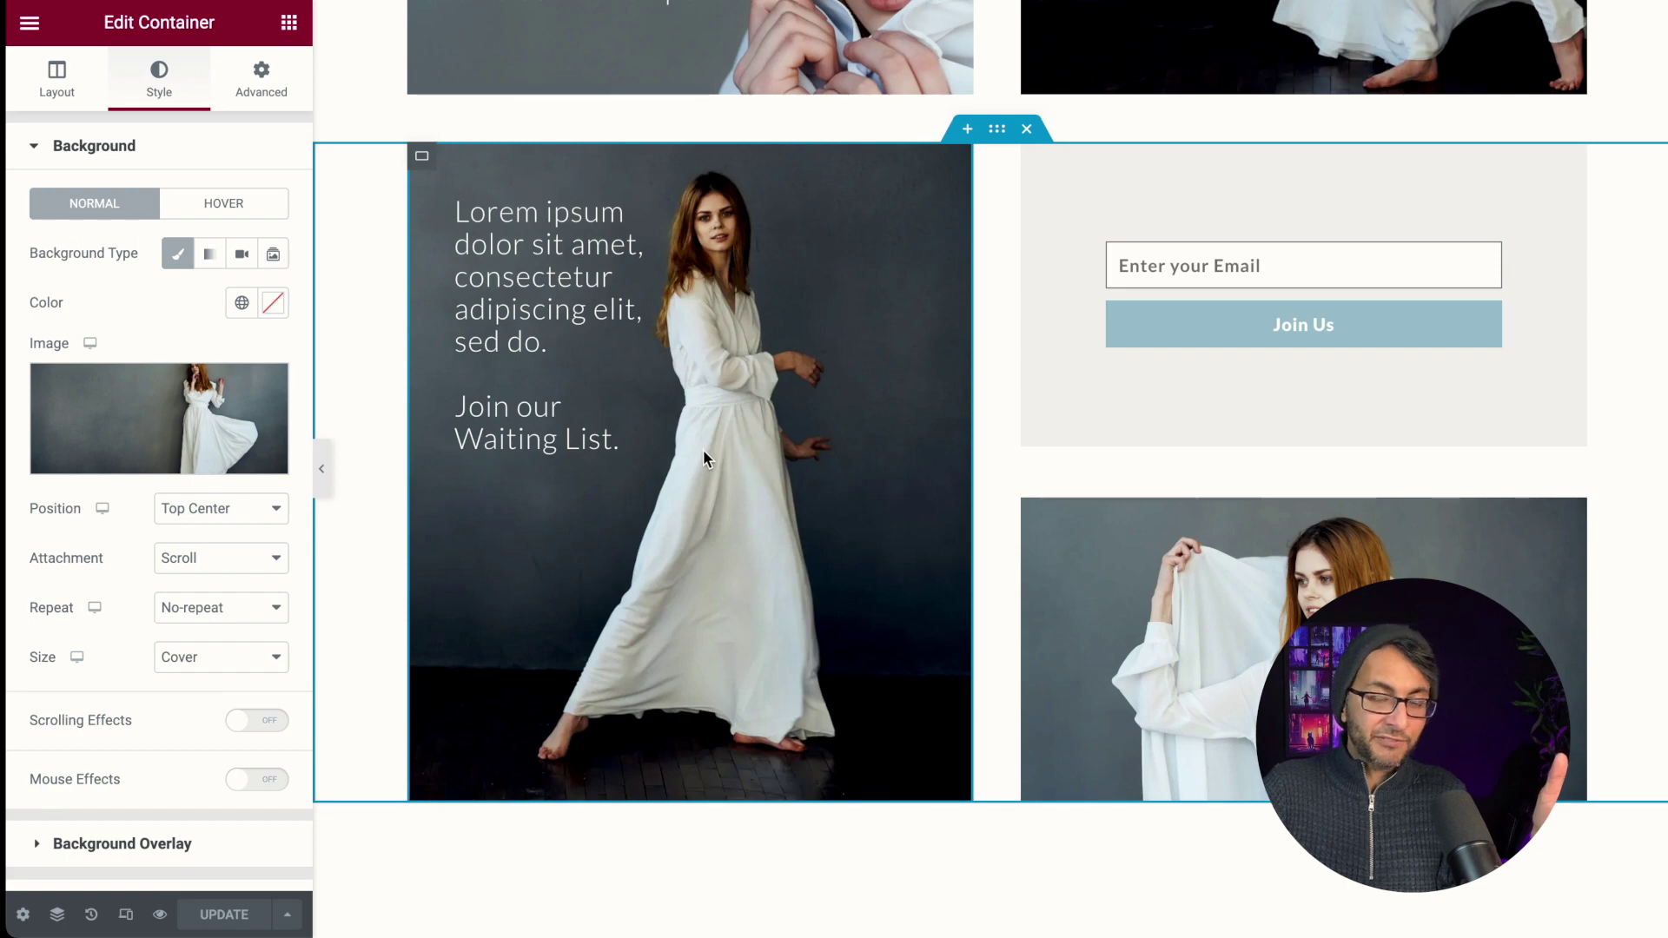
{"action": "scroll", "coordinate": [701, 452], "scroll_direction": "up", "scroll_amount": 5}
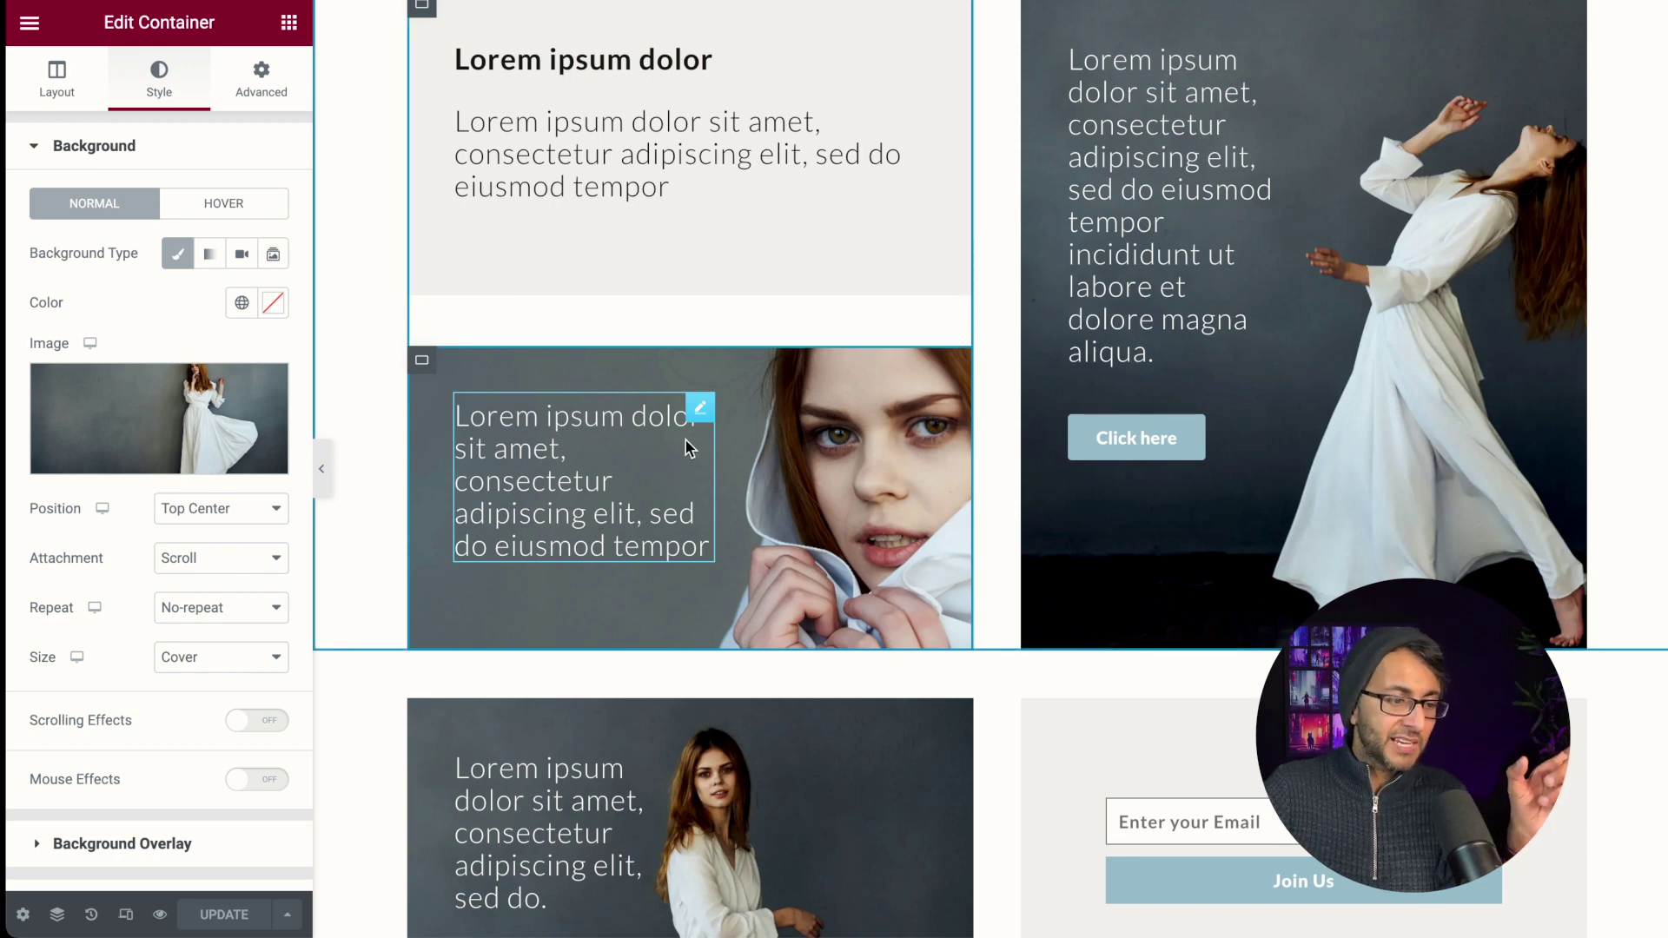
{"action": "scroll", "coordinate": [674, 676], "scroll_direction": "down", "scroll_amount": 1}
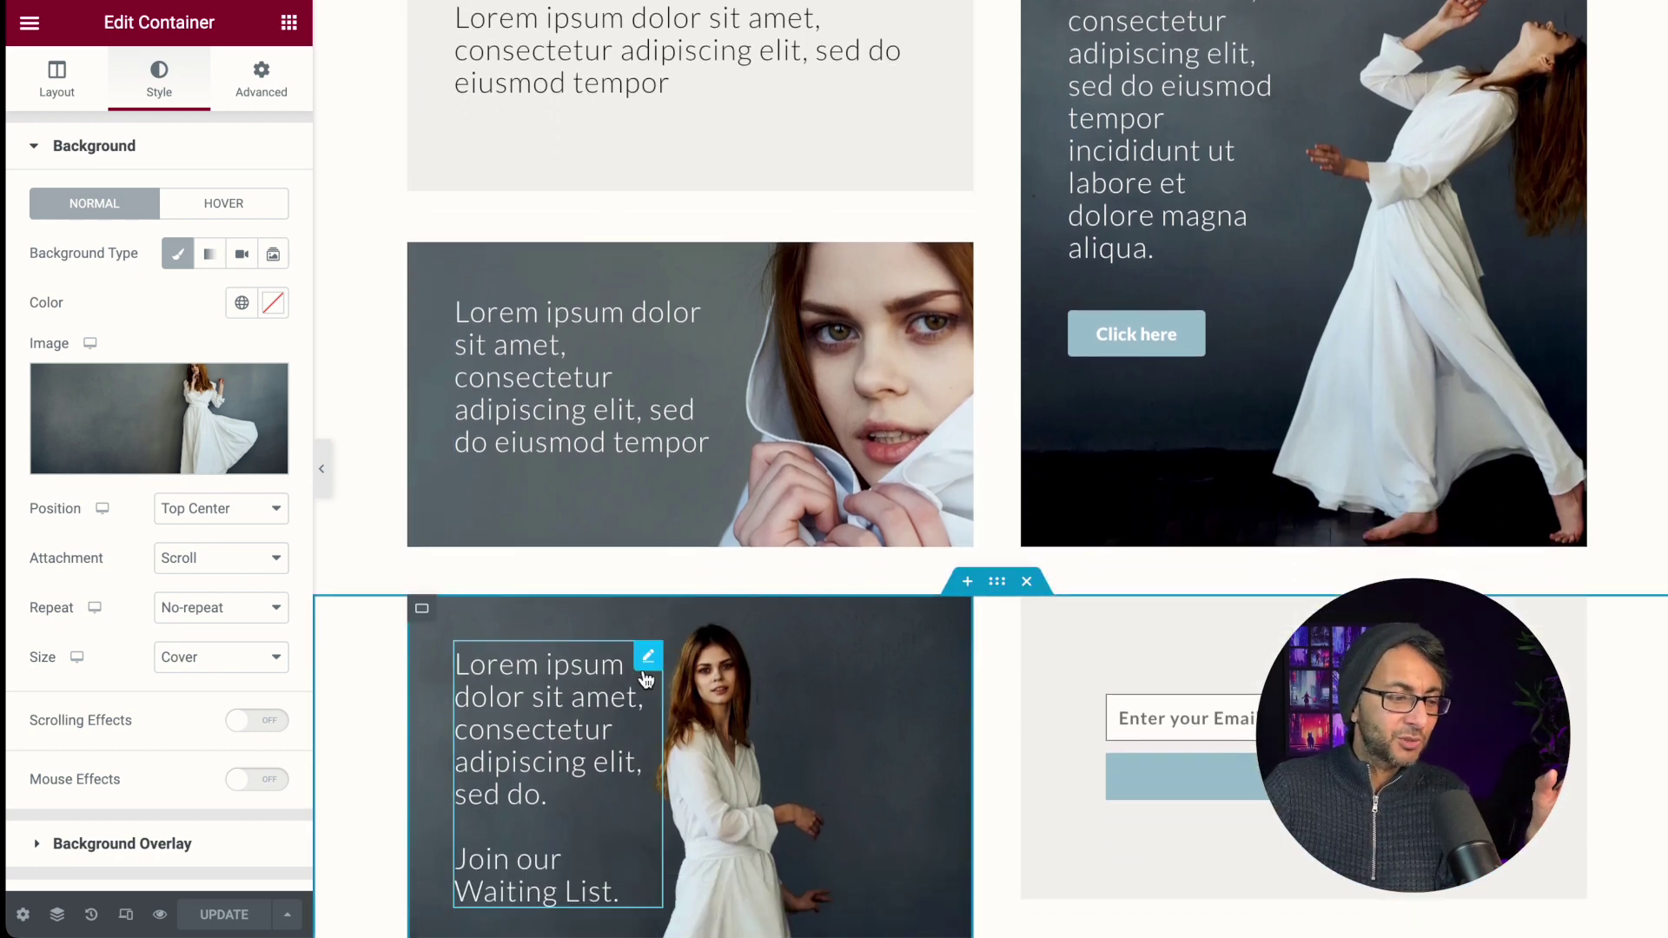
{"action": "left_click", "coordinate": [648, 658]}
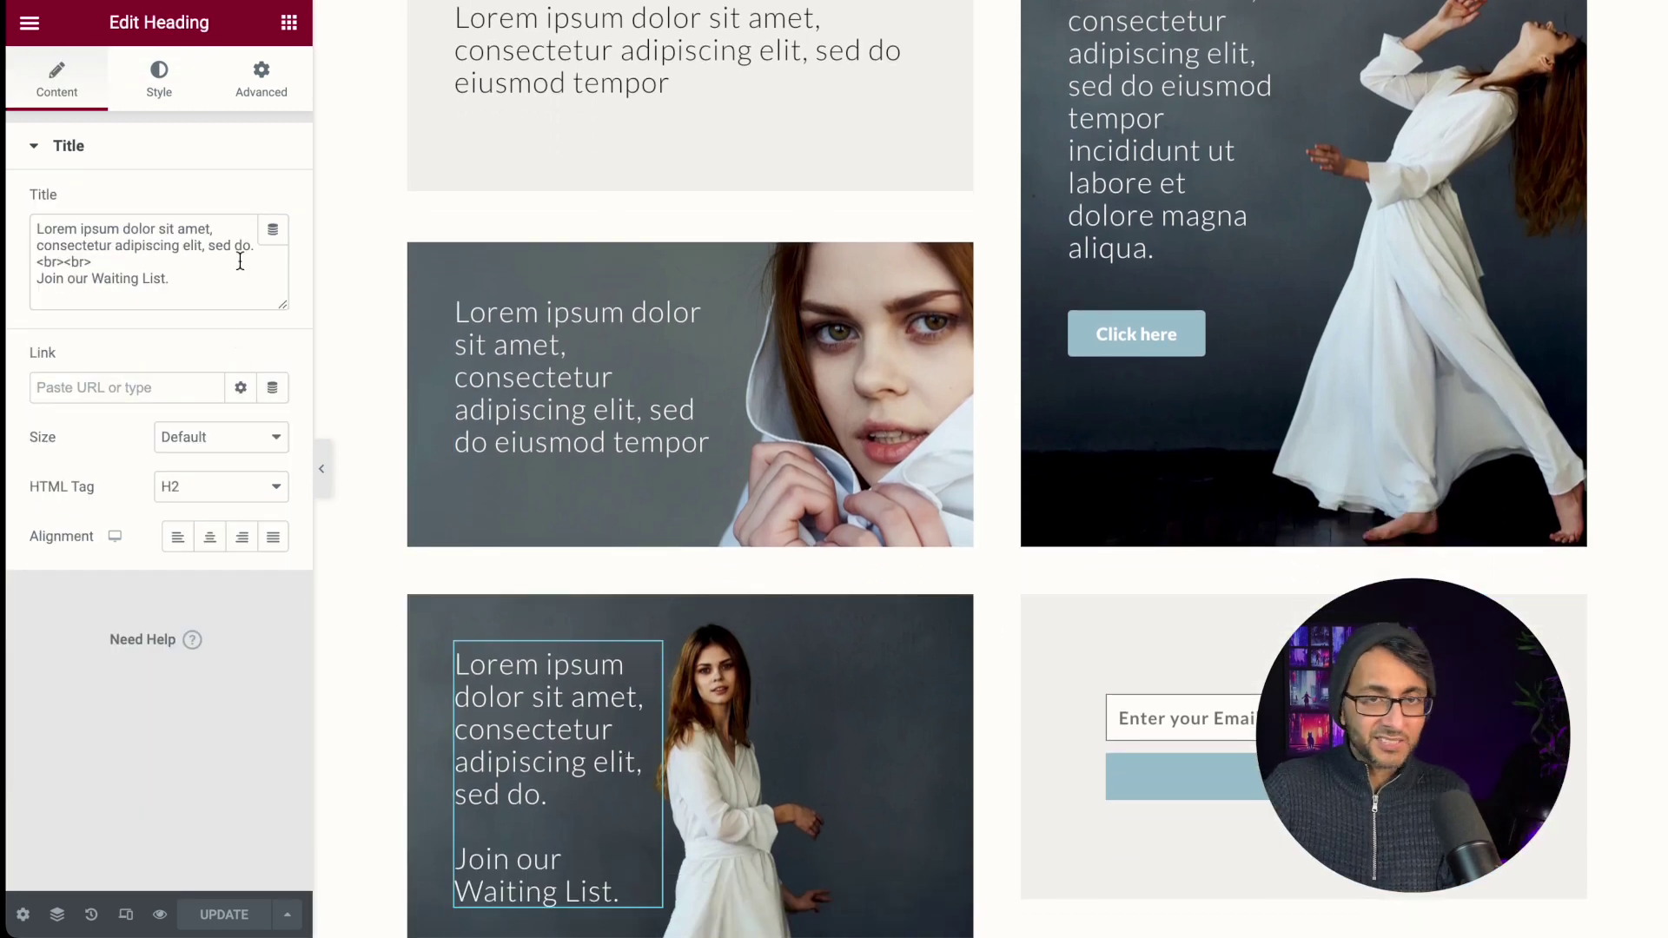
- Set the heading's Advanced layout custom width to 33 instead of 40
{"action": "left_click", "coordinate": [267, 78]}
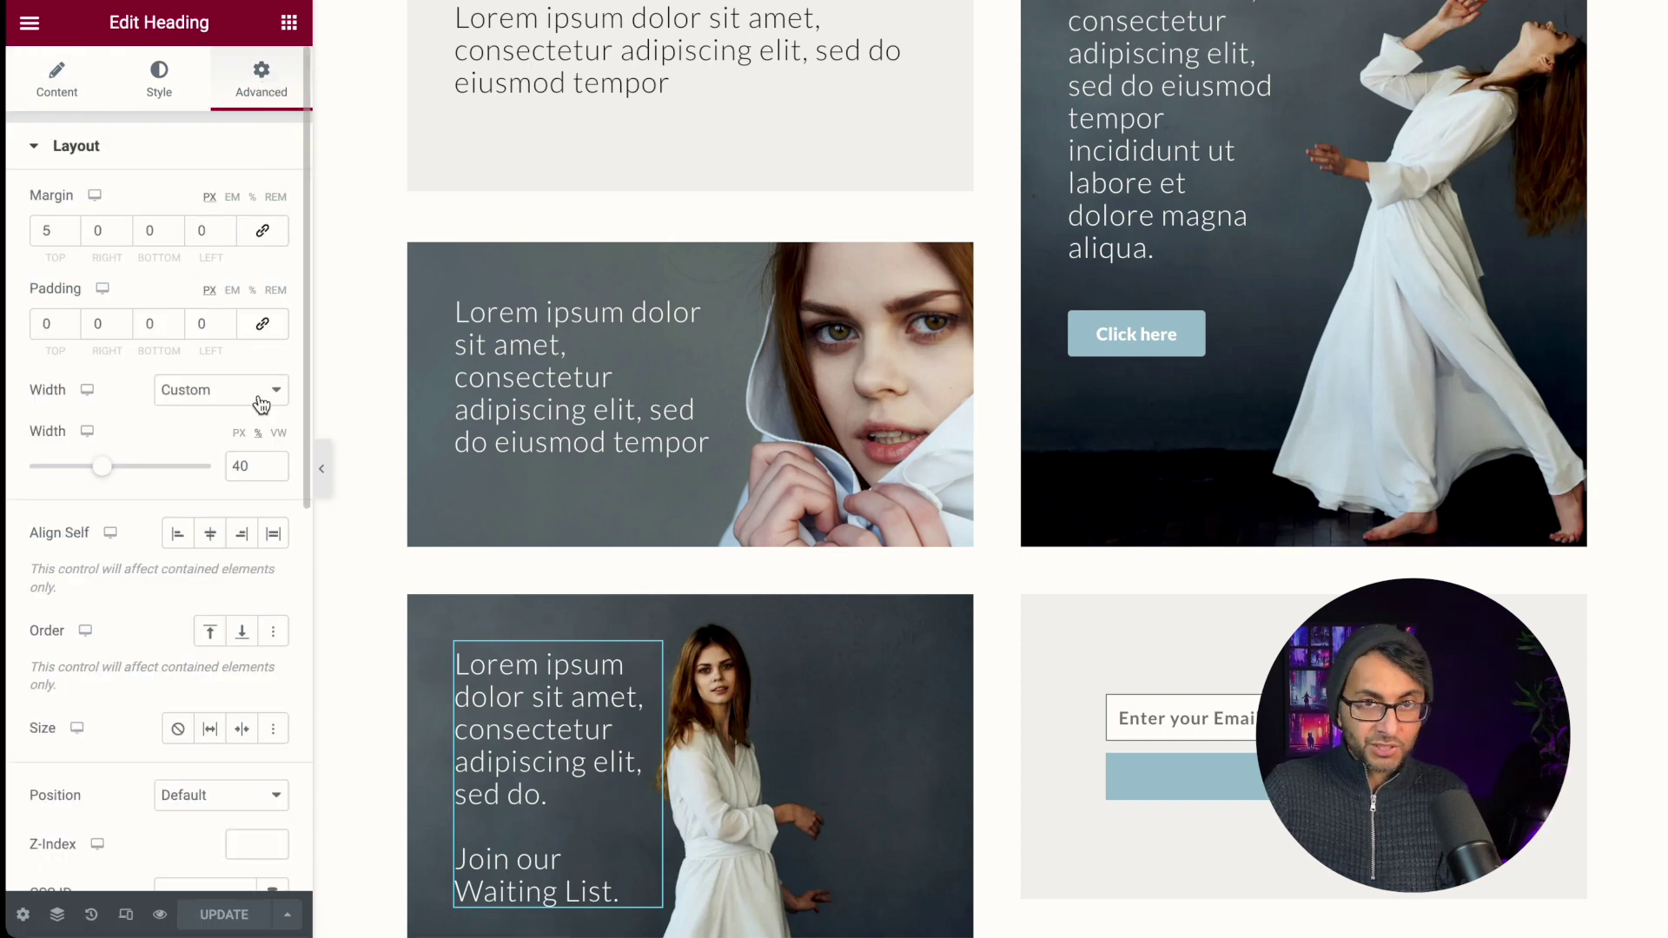
{"action": "mouse_move", "coordinate": [102, 469]}
{"action": "left_mouse_down"}
{"action": "mouse_move", "coordinate": [272, 473]}
{"action": "mouse_move", "coordinate": [93, 483]}
{"action": "left_mouse_up"}
{"action": "scroll", "coordinate": [841, 556], "scroll_direction": "down", "scroll_amount": 2}
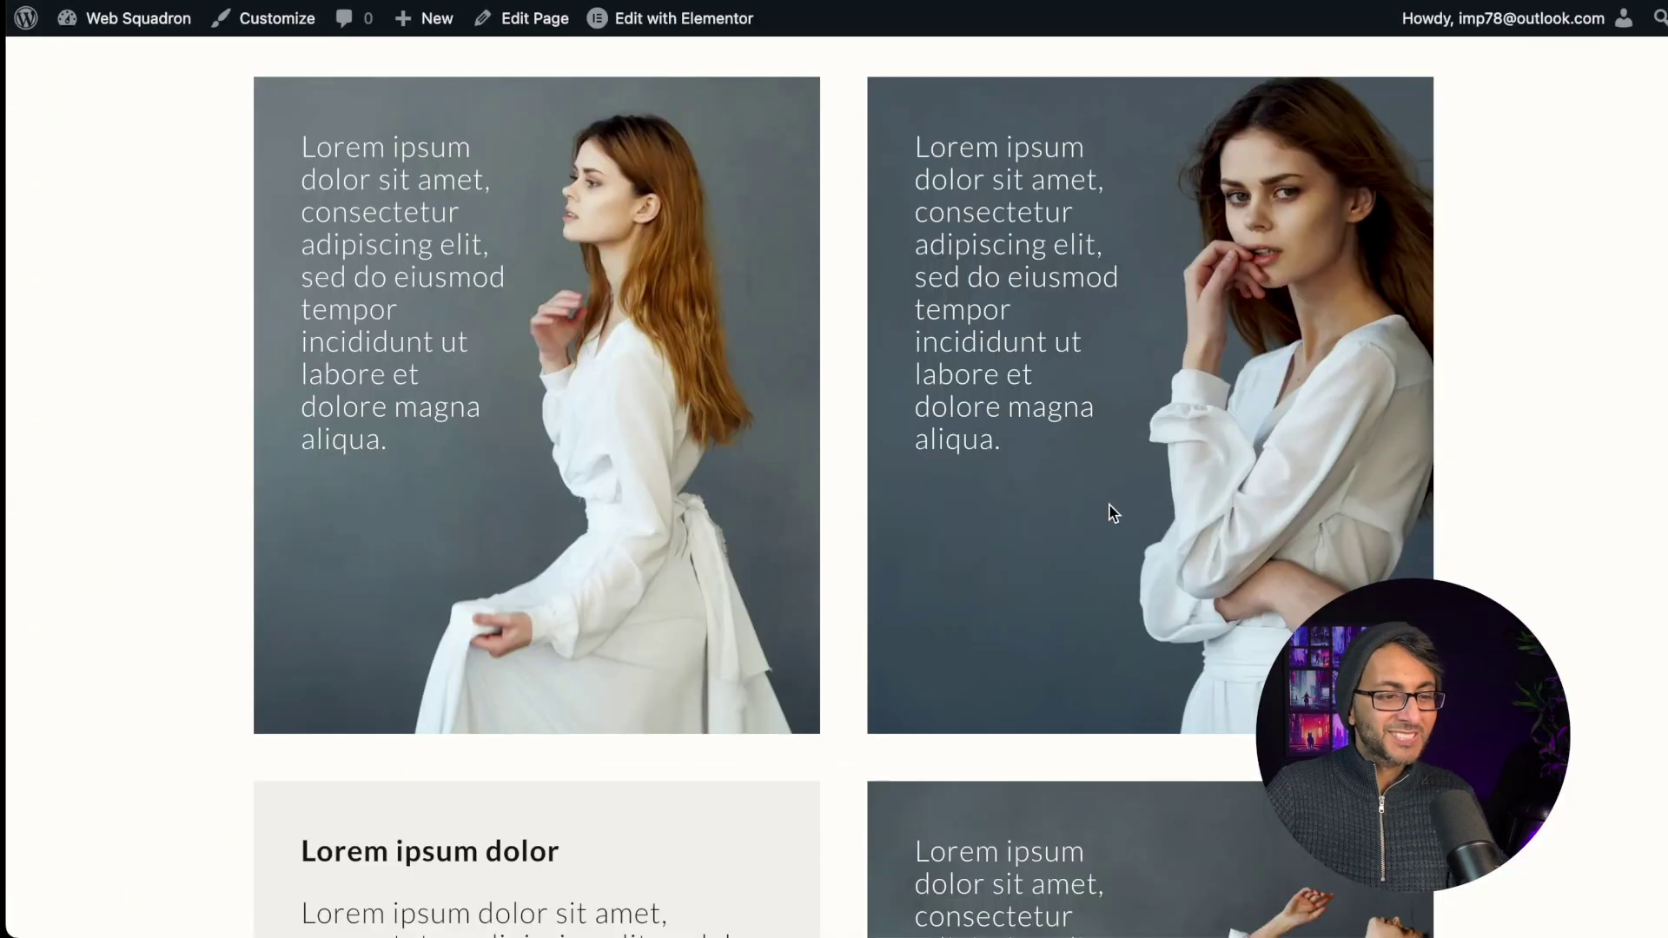
{"action": "scroll", "coordinate": [1112, 513], "scroll_direction": "up", "scroll_amount": 8}
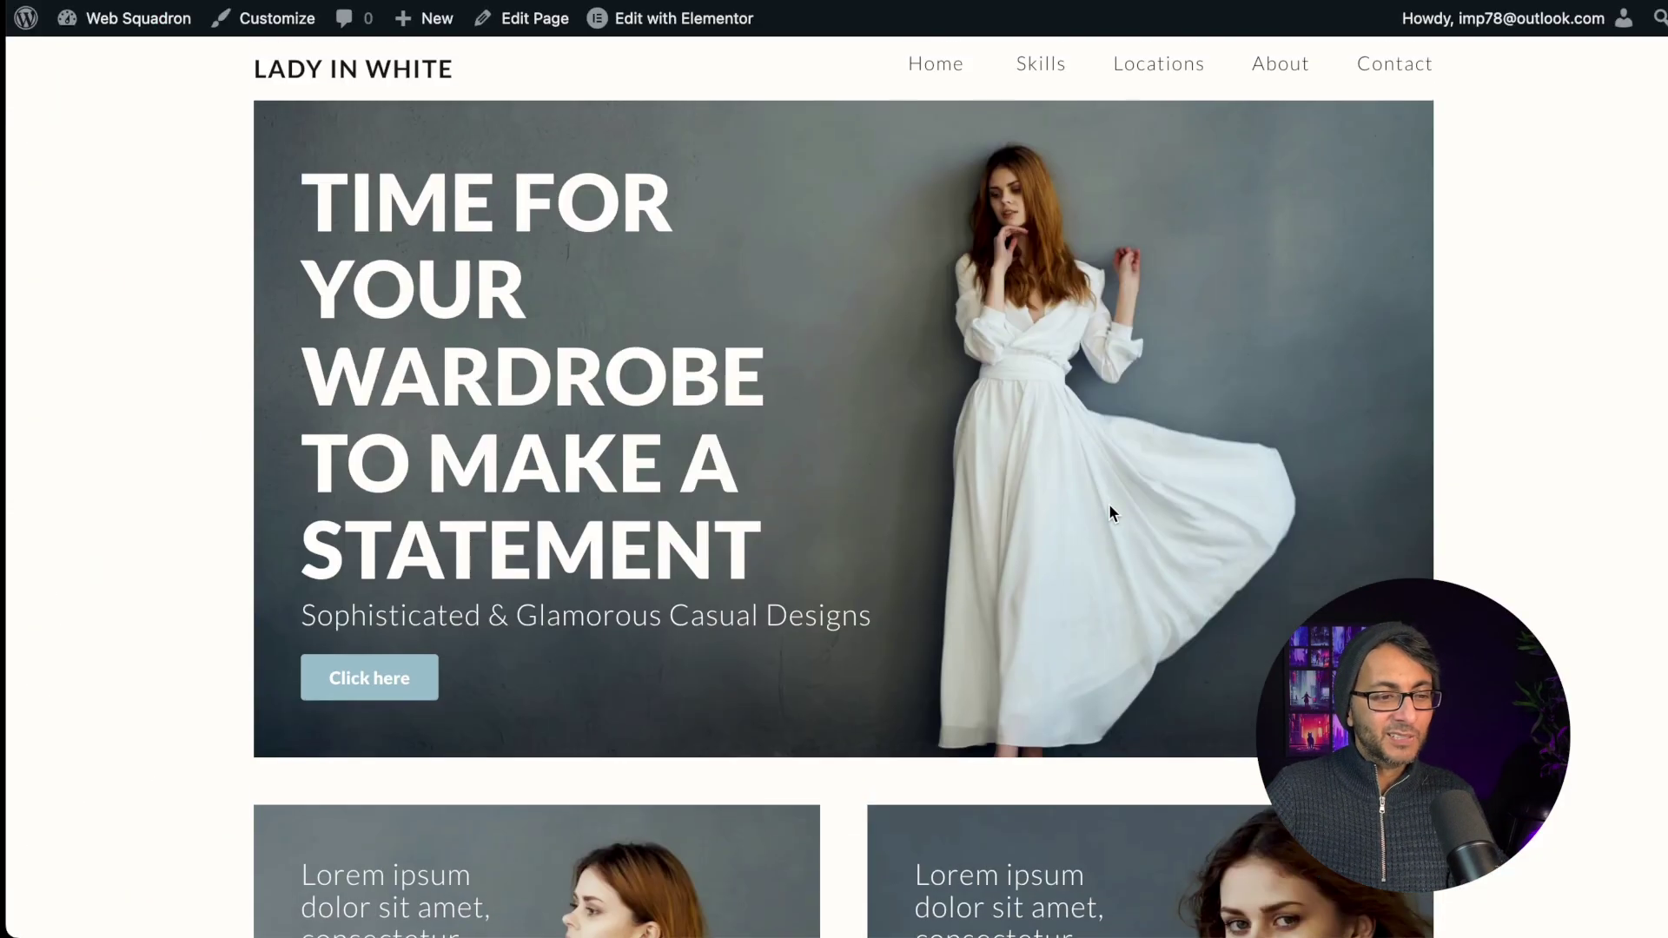